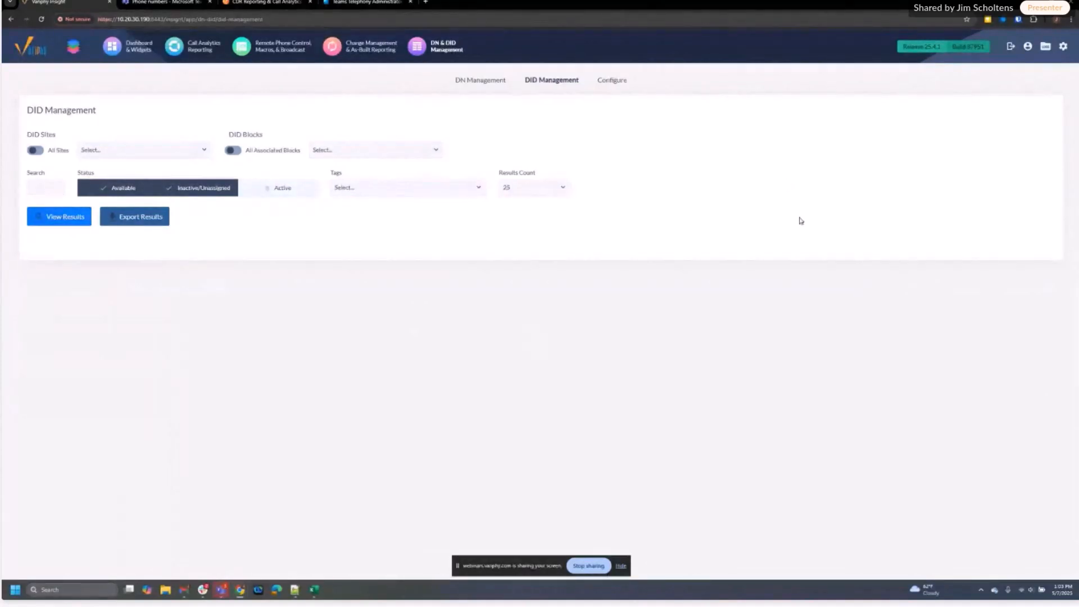
Read through the KB article's four steps for assigning the Teams Telephony Administrator role
{"action": "left_click", "coordinate": [284, 6]}
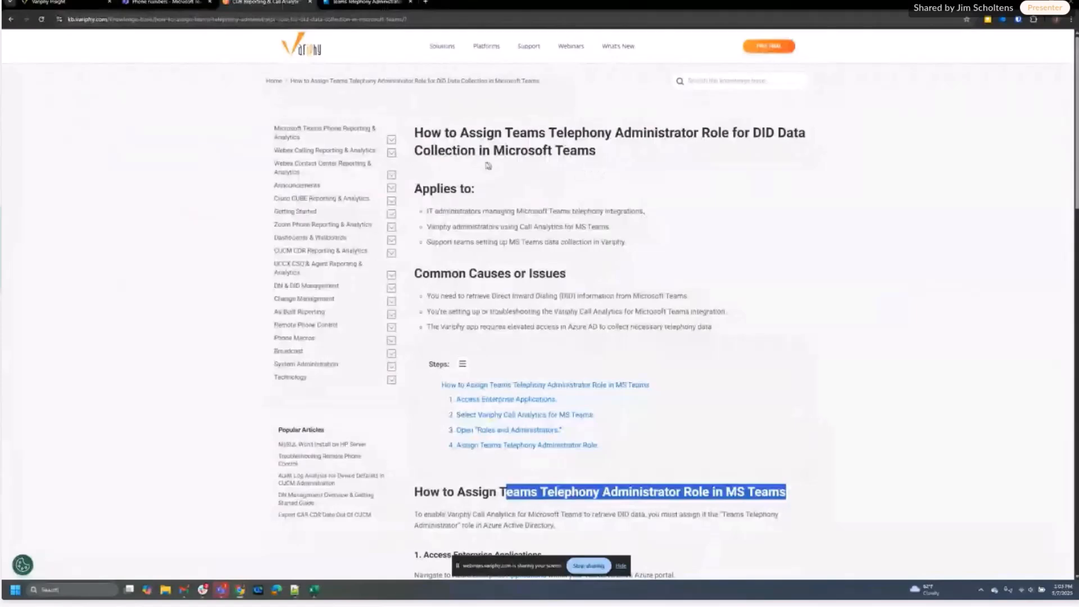
{"action": "scroll", "coordinate": [747, 195], "scroll_direction": "down", "scroll_amount": 4}
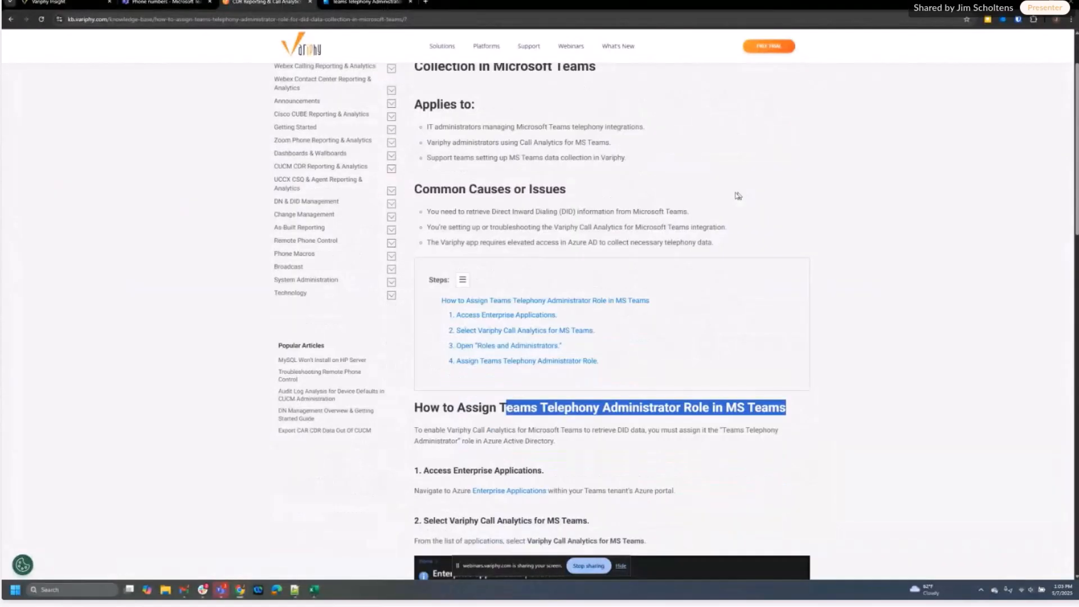
{"action": "scroll", "coordinate": [901, 265], "scroll_direction": "down", "scroll_amount": 2}
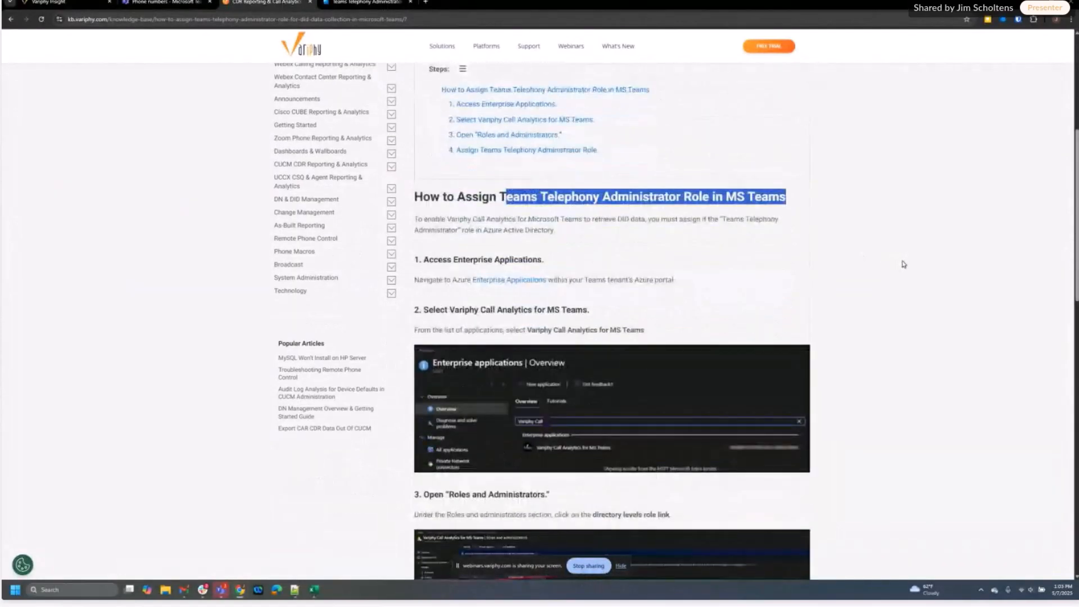
{"action": "scroll", "coordinate": [905, 263], "scroll_direction": "down", "scroll_amount": 2}
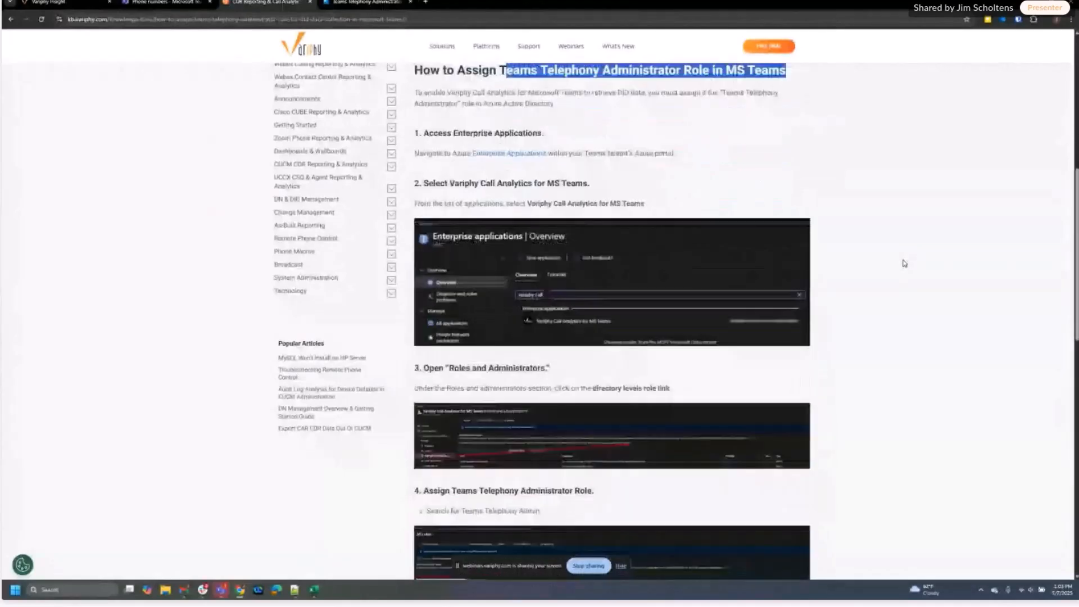
{"action": "scroll", "coordinate": [904, 263], "scroll_direction": "down", "scroll_amount": 4}
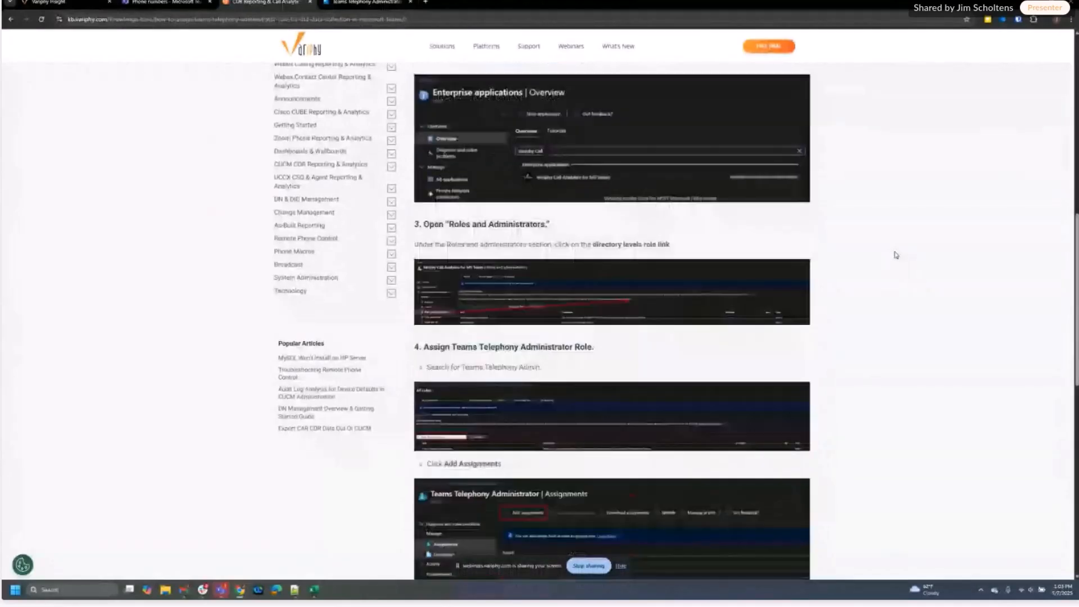
{"action": "scroll", "coordinate": [896, 255], "scroll_direction": "down", "scroll_amount": 3}
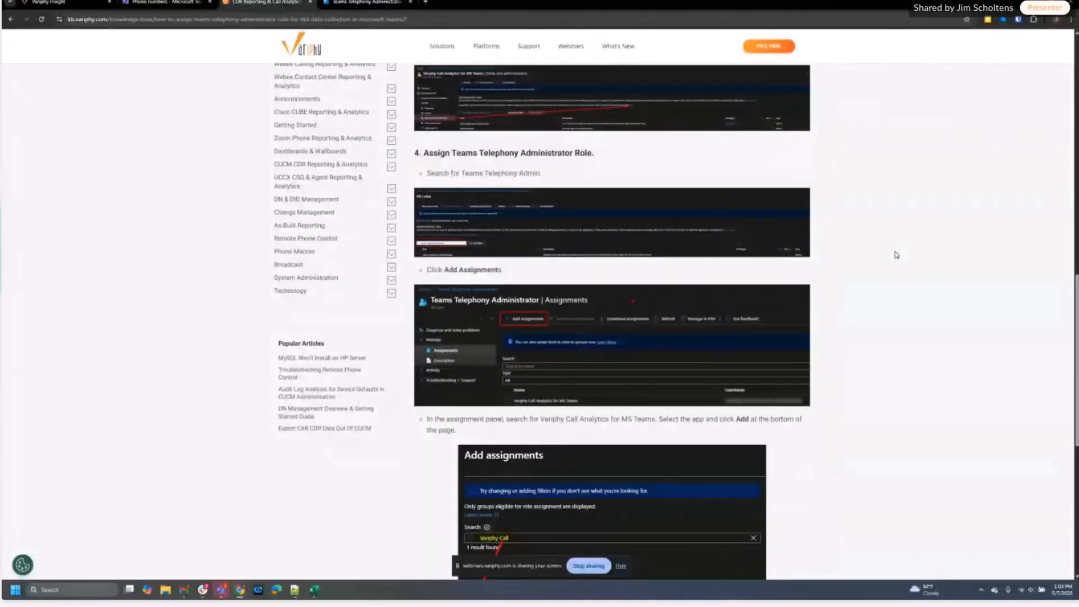
{"action": "scroll", "coordinate": [897, 257], "scroll_direction": "down", "scroll_amount": 3}
{"action": "scroll", "coordinate": [896, 256], "scroll_direction": "up", "scroll_amount": 8}
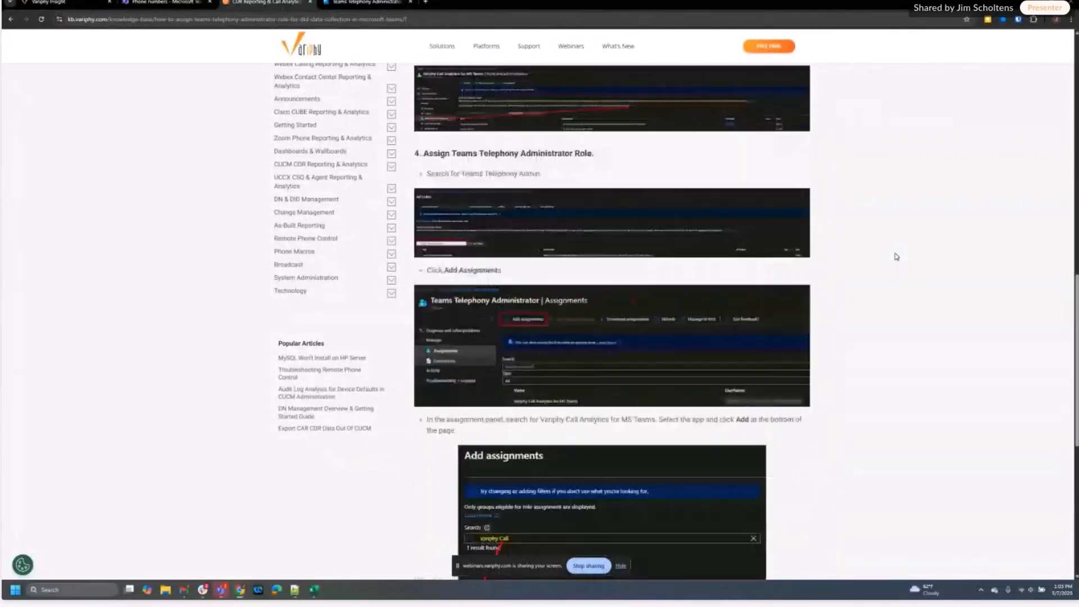
{"action": "scroll", "coordinate": [897, 256], "scroll_direction": "up", "scroll_amount": 4}
{"action": "scroll", "coordinate": [896, 256], "scroll_direction": "up", "scroll_amount": 4}
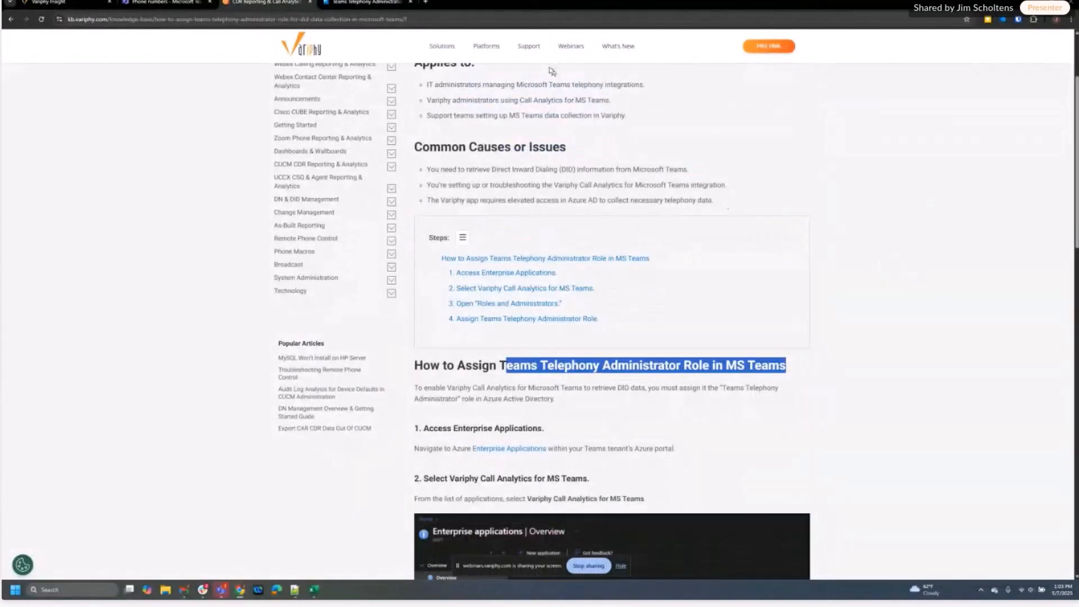
Open the Variphy Call Analytics for MS Teams app from Entra's Enterprise applications list
{"action": "left_click", "coordinate": [377, 2]}
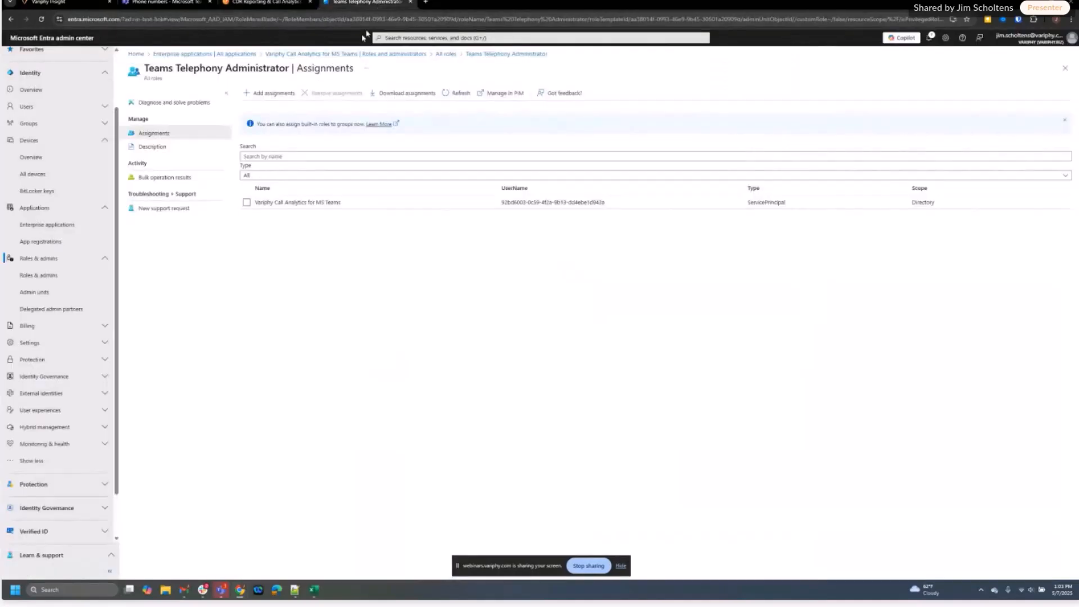
{"action": "left_click", "coordinate": [151, 56]}
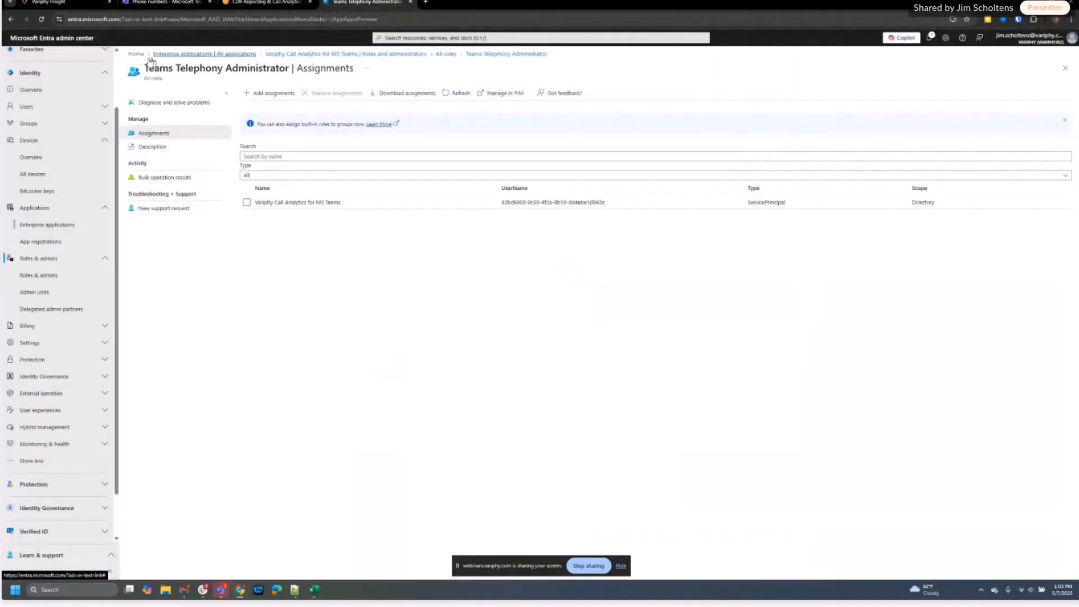
{"action": "left_click", "coordinate": [133, 55]}
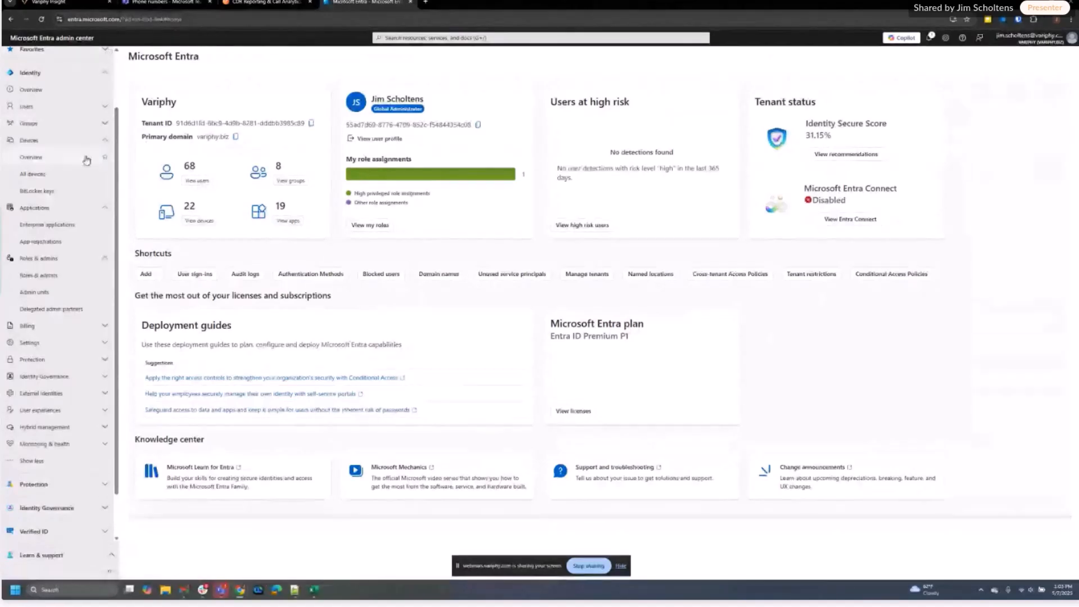
{"action": "left_click", "coordinate": [47, 225]}
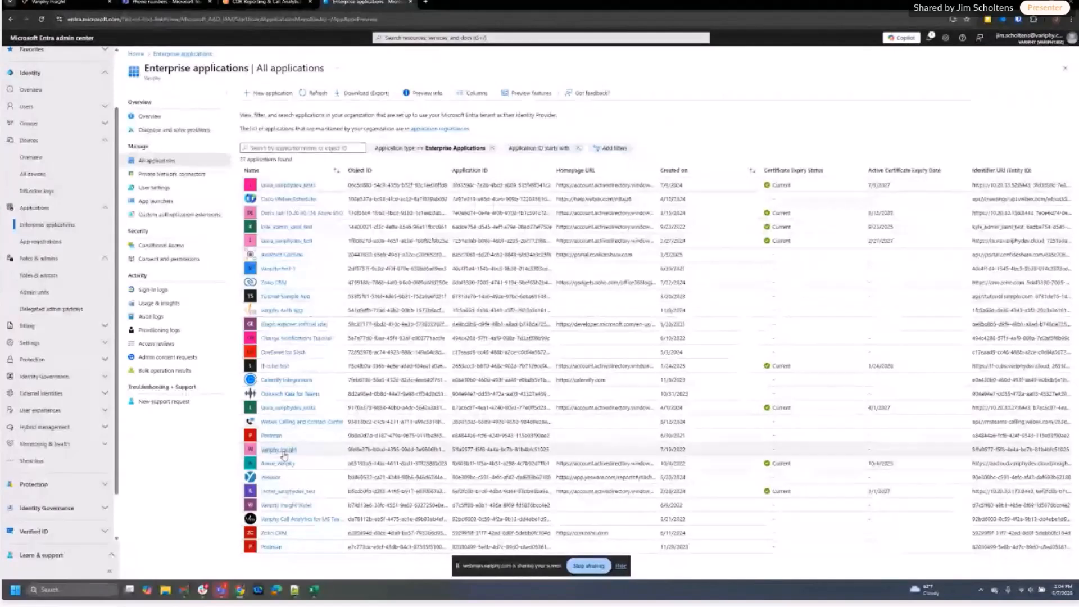
{"action": "left_click", "coordinate": [293, 520]}
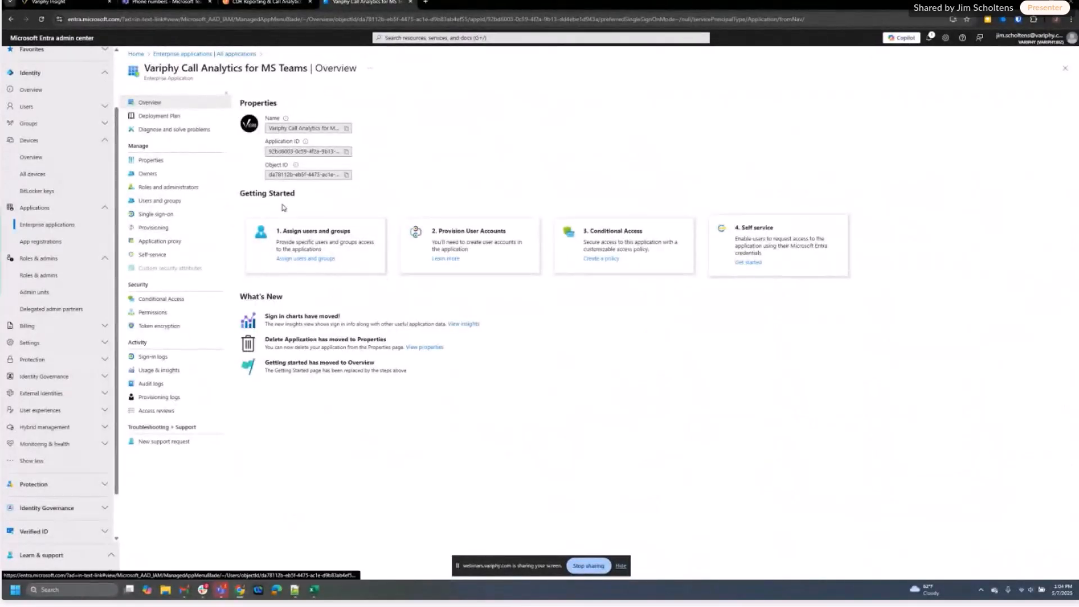
Go from the app's Roles and administrators page to the All roles list
{"action": "left_click", "coordinate": [174, 187]}
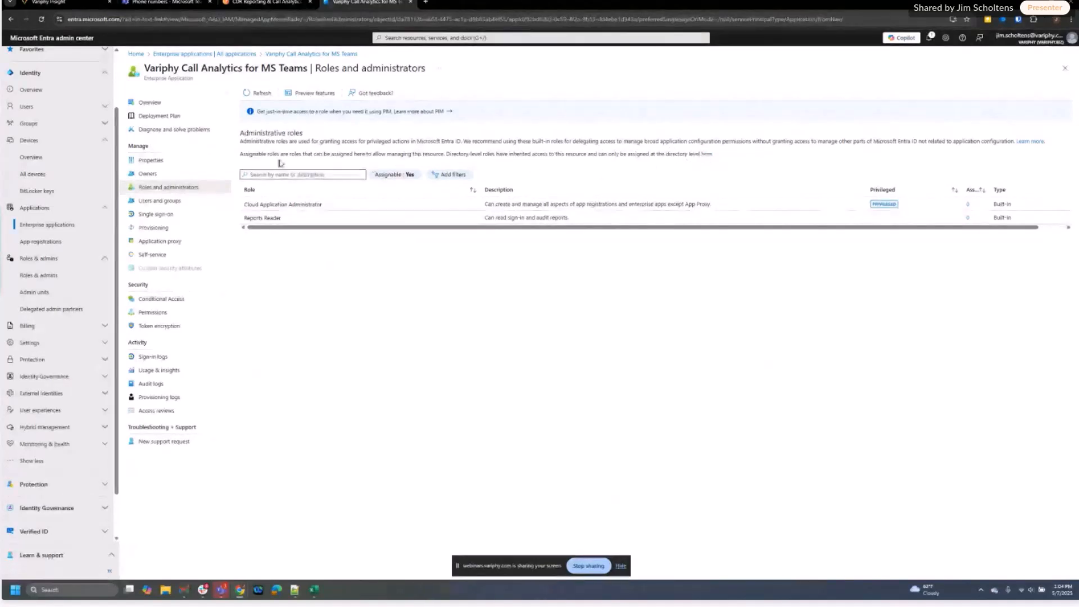
{"action": "left_click", "coordinate": [707, 154]}
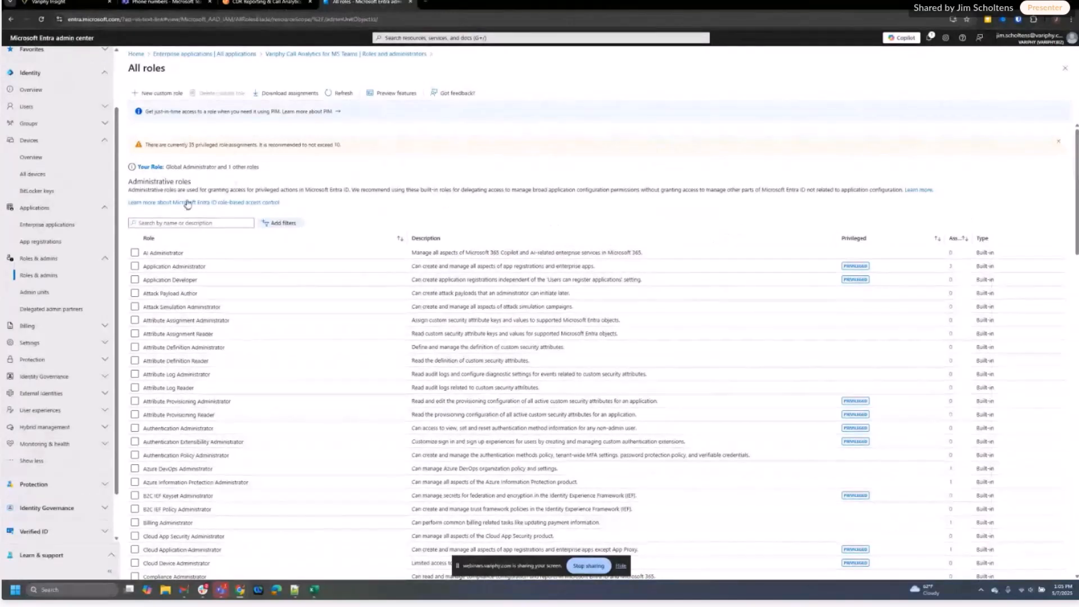
Search roles for 'teams Tele' and open the Teams Telephony Administrator assignments
{"action": "left_click", "coordinate": [173, 223]}
{"action": "type", "text": "te"}
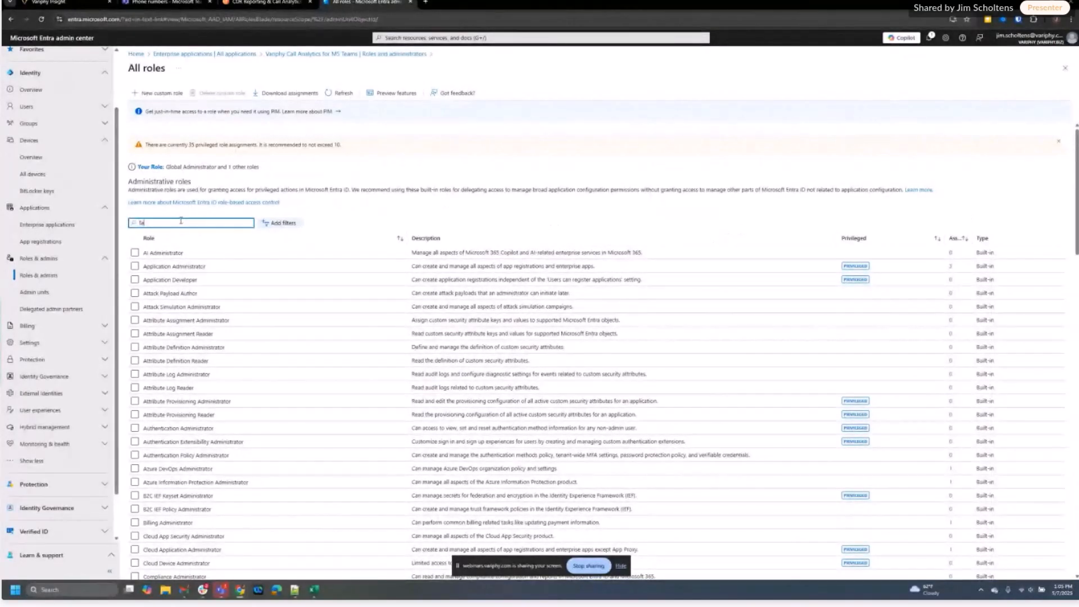
{"action": "type", "text": "ams T"}
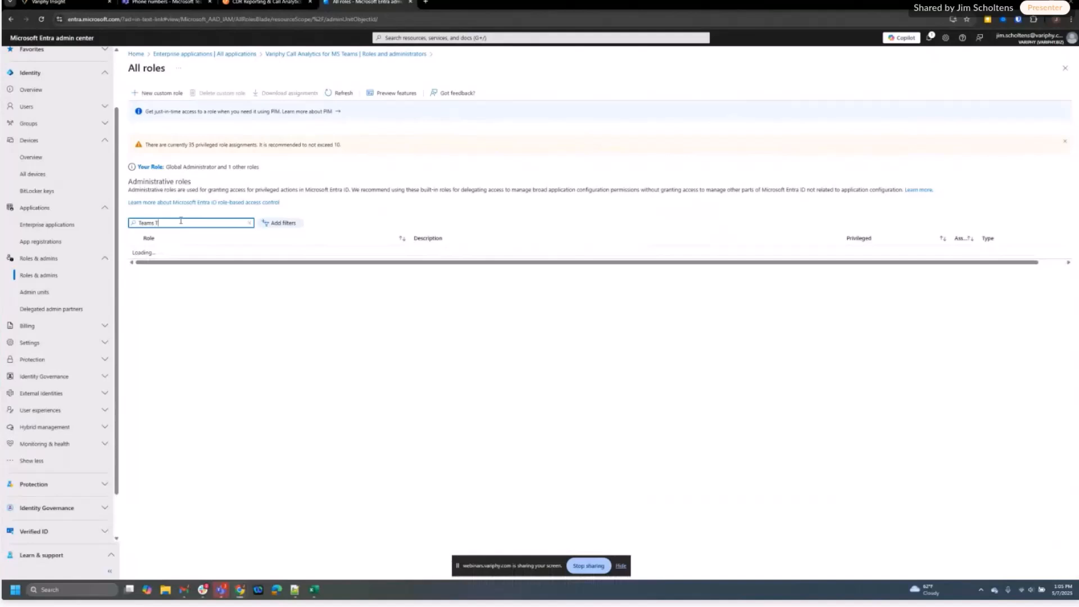
{"action": "type", "text": "ele"}
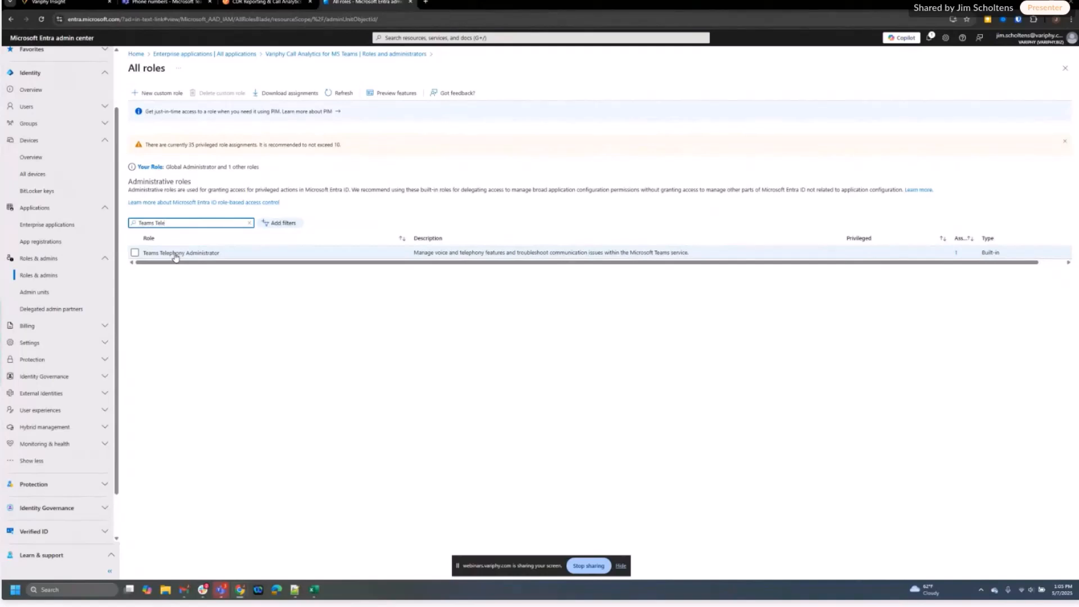
{"action": "left_click", "coordinate": [175, 255]}
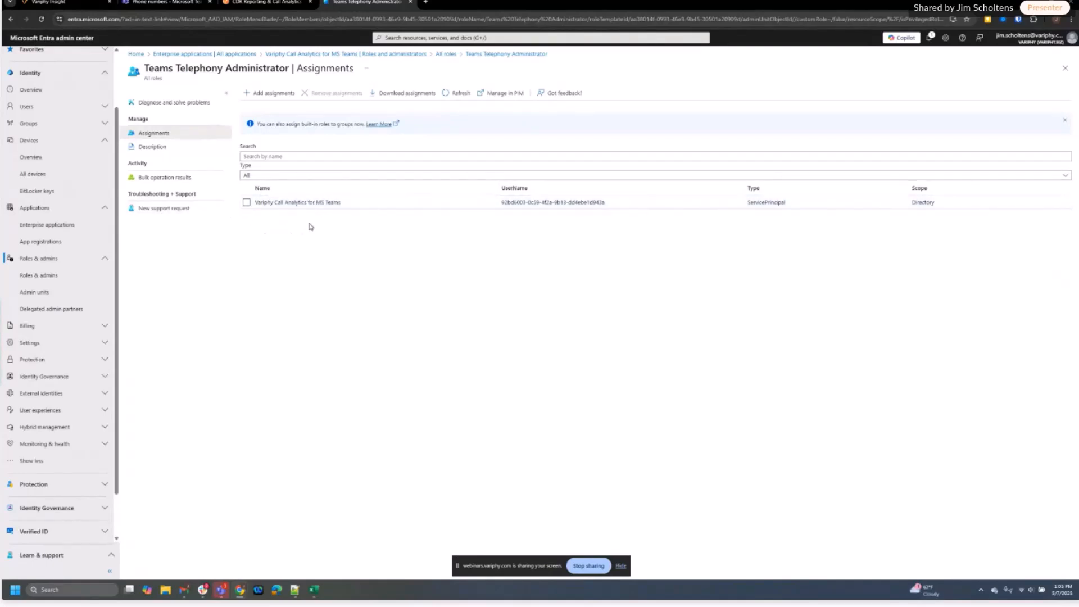
{"action": "left_click", "coordinate": [270, 97]}
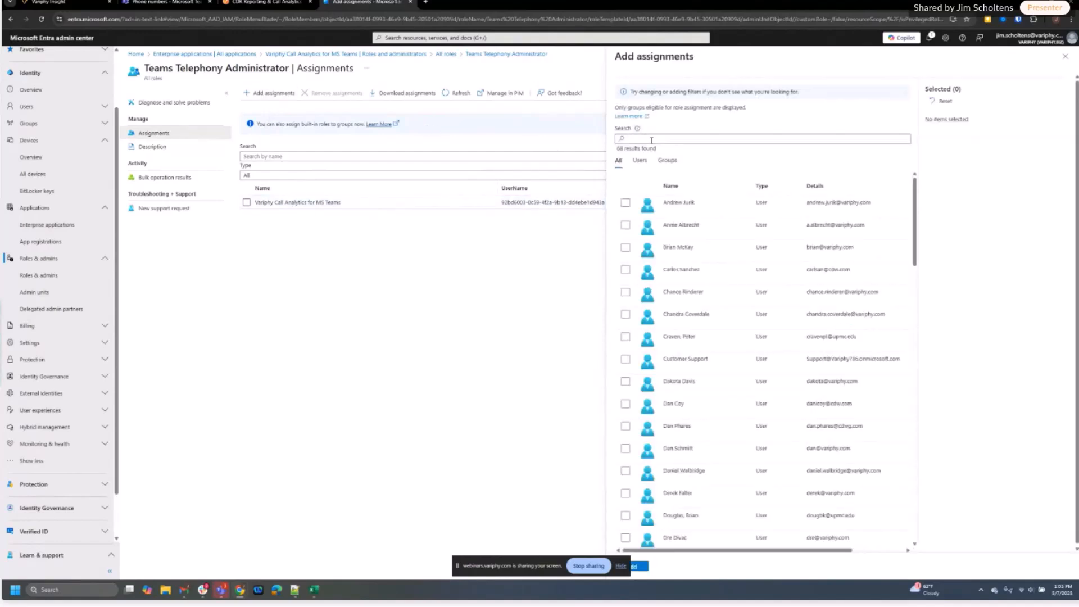
{"action": "left_click", "coordinate": [651, 140]}
{"action": "type", "text": "varip"}
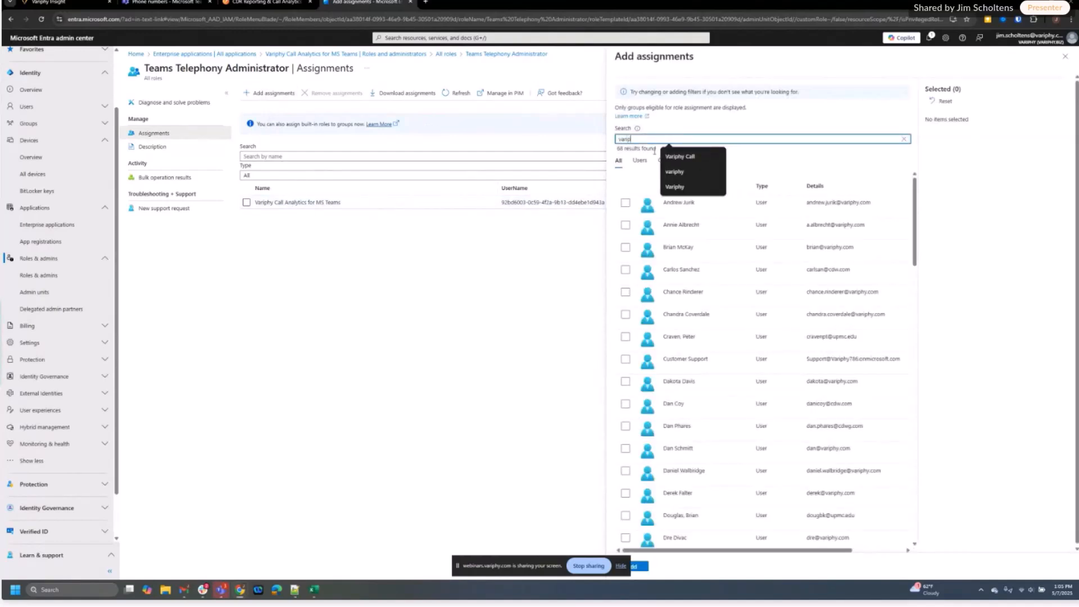
{"action": "type", "text": "hy"}
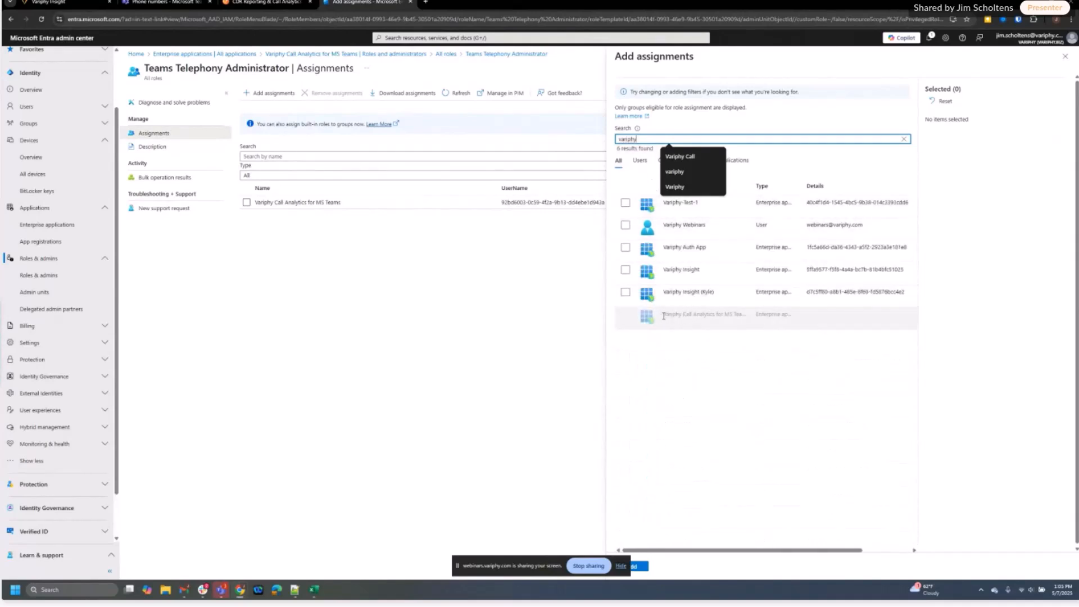
{"action": "left_click_drag", "start_coordinate": [664, 316], "coordinate": [745, 316]}
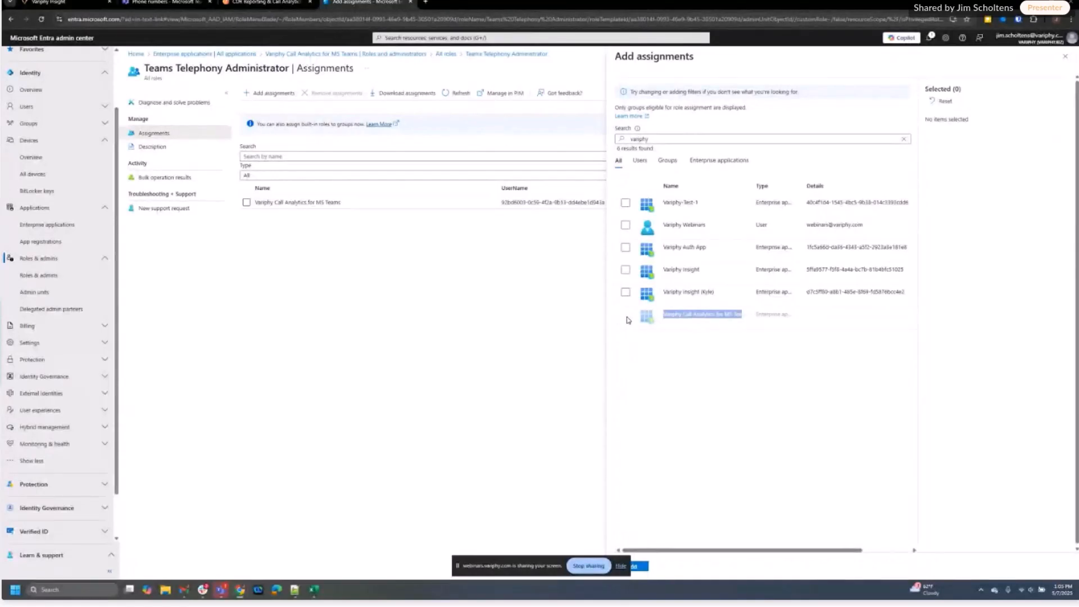
{"action": "left_click", "coordinate": [620, 567]}
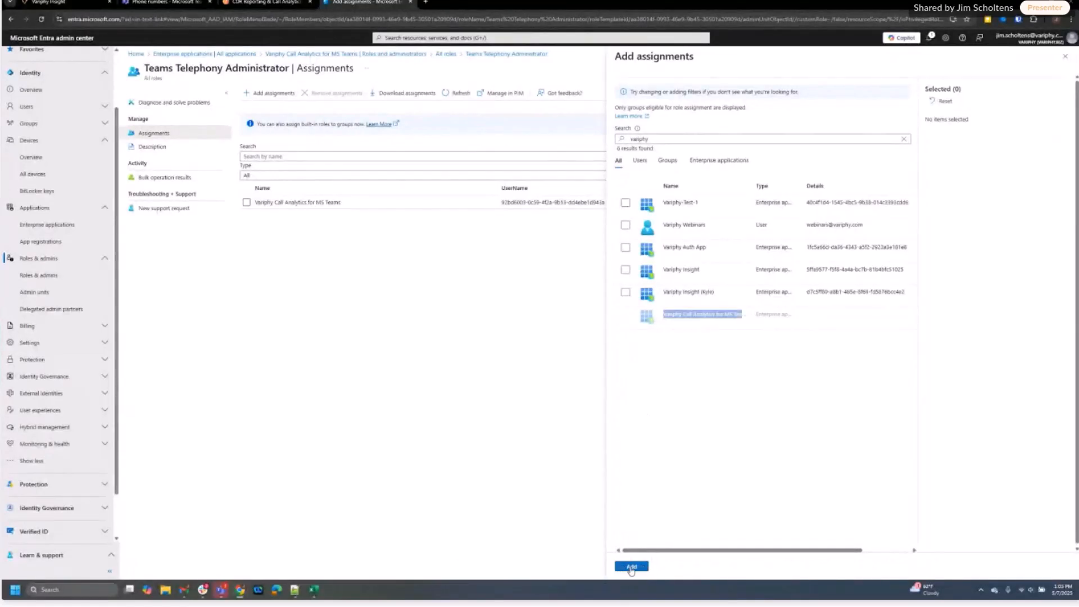
{"action": "left_click", "coordinate": [314, 222]}
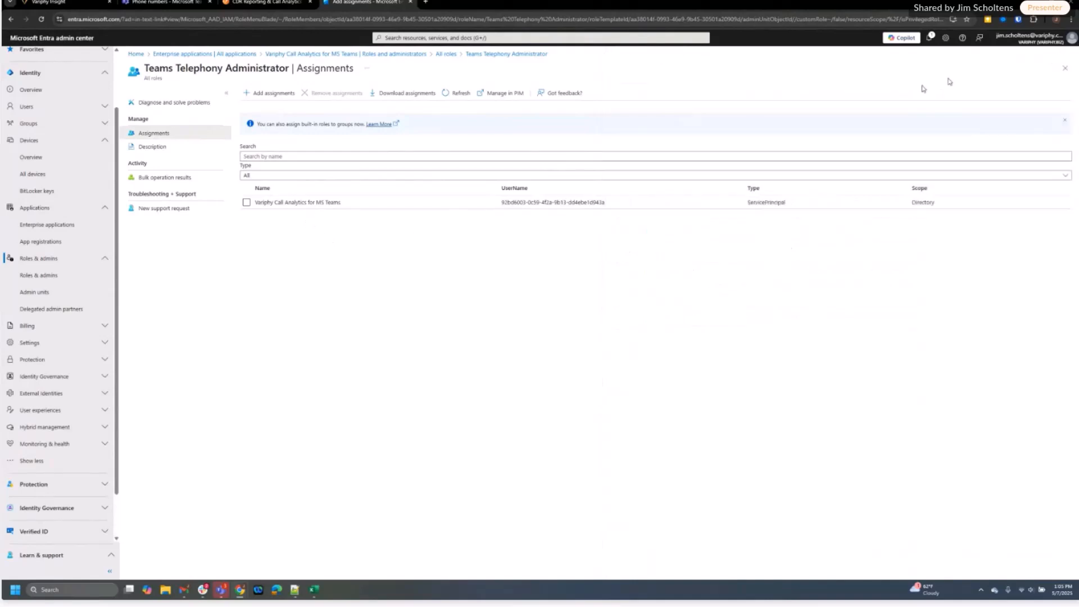
{"action": "left_click", "coordinate": [1065, 57]}
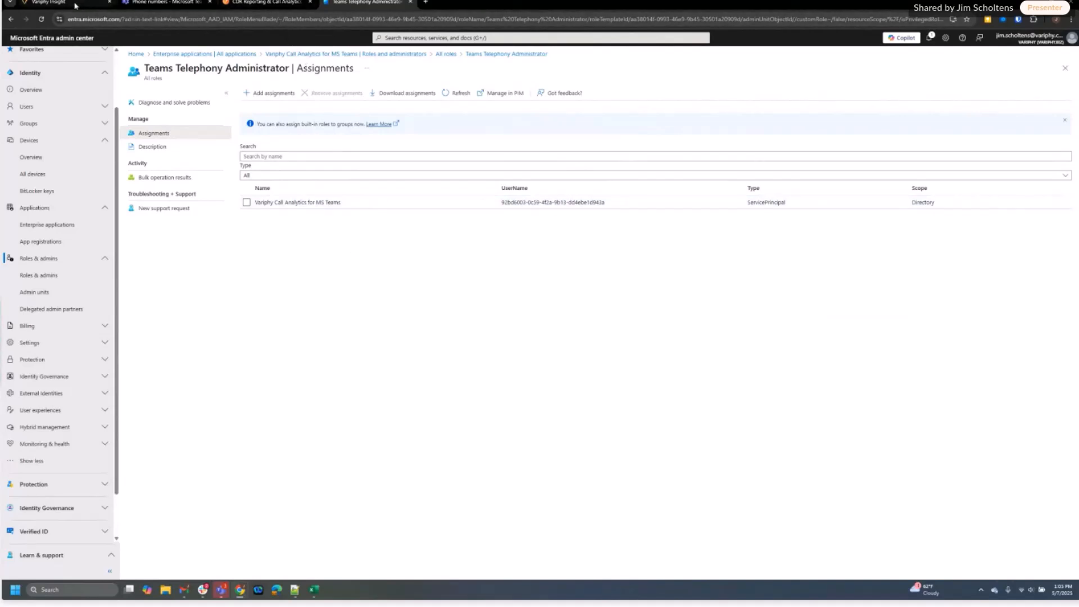
Return to the Variphy Insight tab showing DID Management
{"action": "mouse_move", "coordinate": [75, 6]}
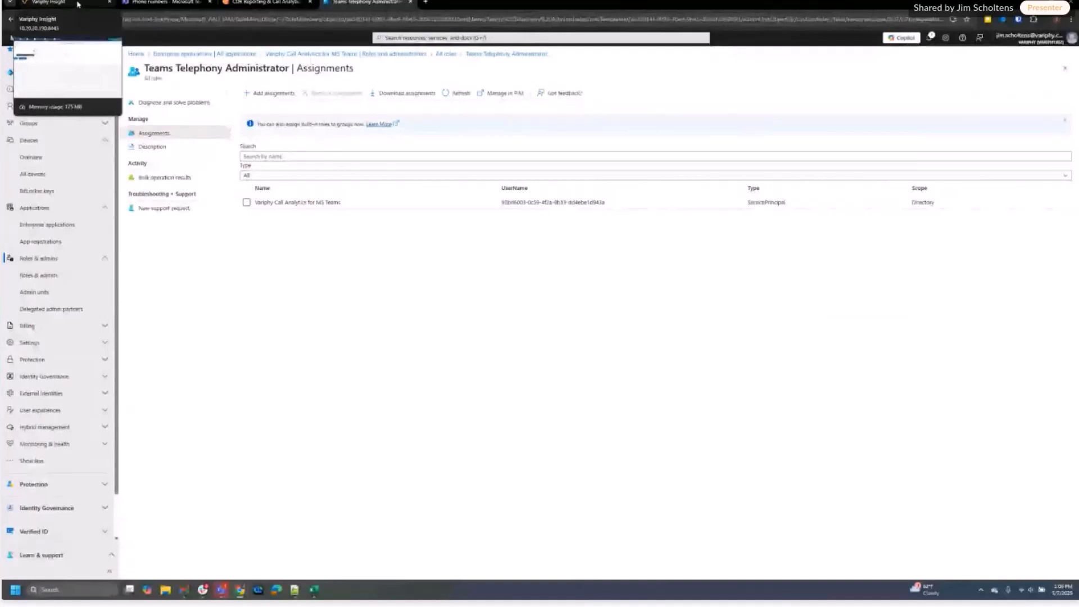
{"action": "left_click", "coordinate": [75, 5]}
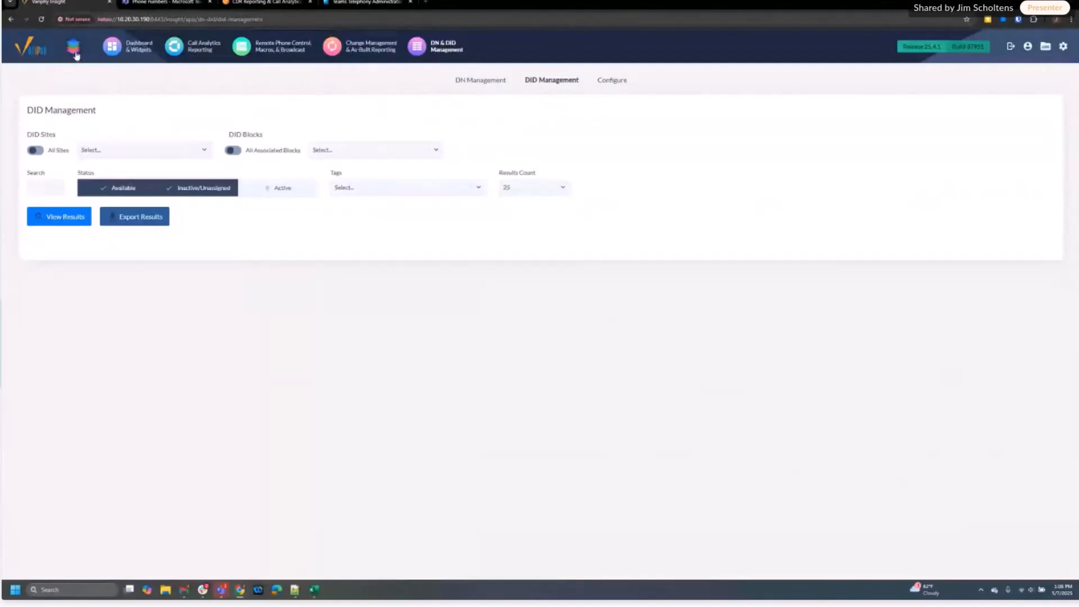
Show the DID Blocks list on the DN & DID Management Configure page
{"action": "left_click", "coordinate": [423, 50]}
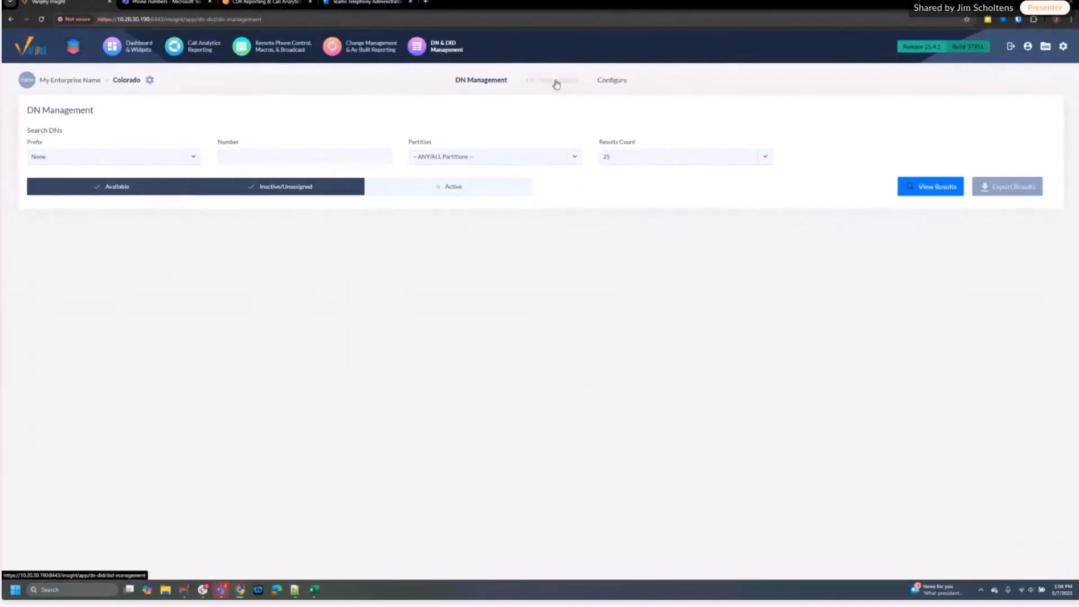
{"action": "left_click", "coordinate": [615, 84]}
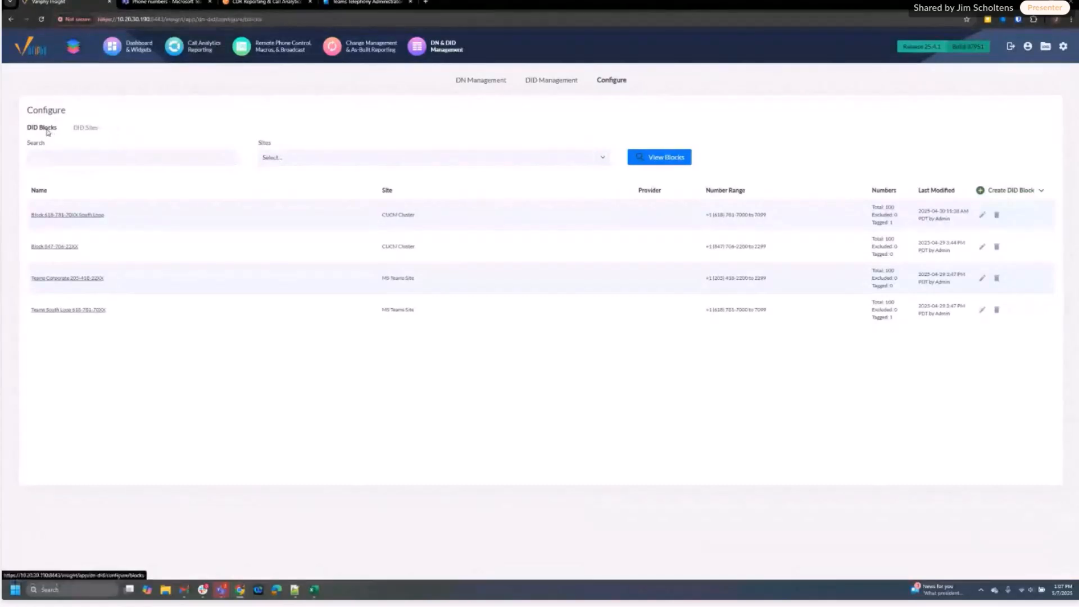
Show the DID Sites list with CUCM Cluster and MS Teams Site
{"action": "left_click", "coordinate": [85, 129]}
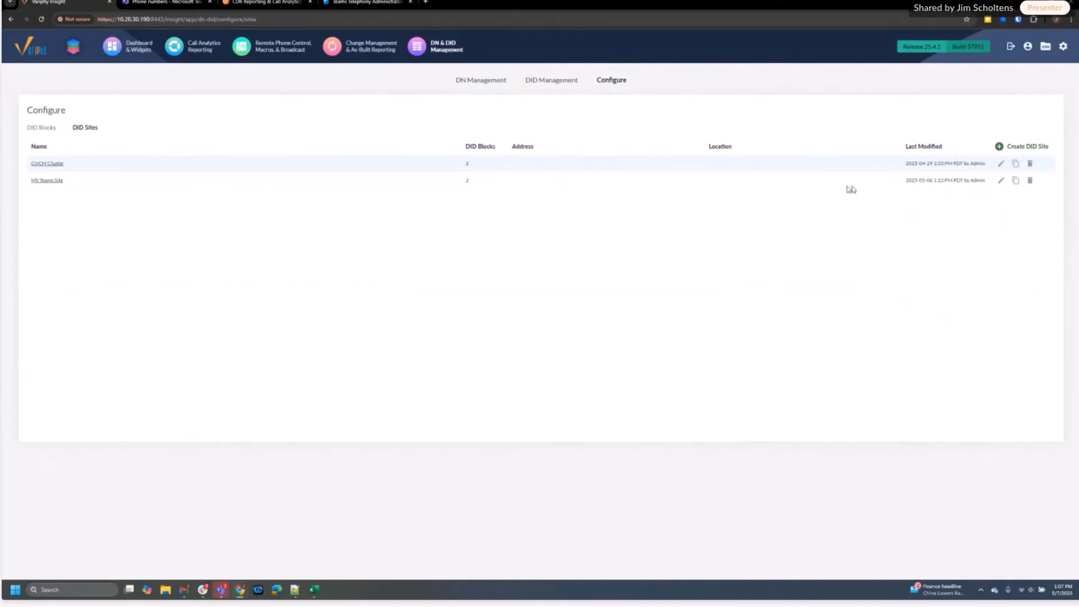
Check the CUCM Cluster site's assigned DID blocks, then cancel the editor without changes
{"action": "left_click", "coordinate": [1001, 164]}
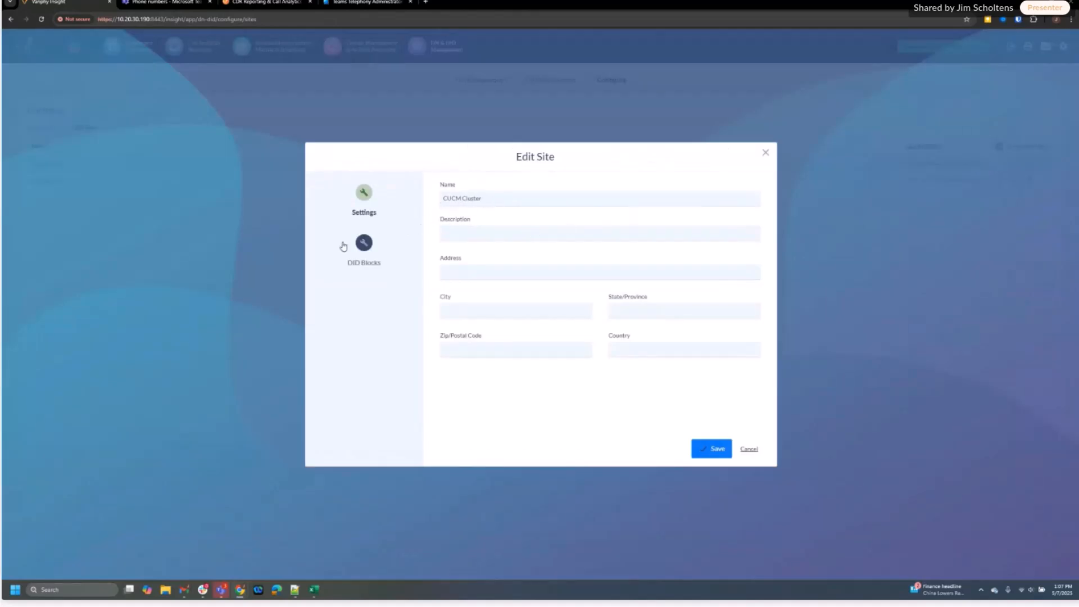
{"action": "left_click", "coordinate": [364, 244]}
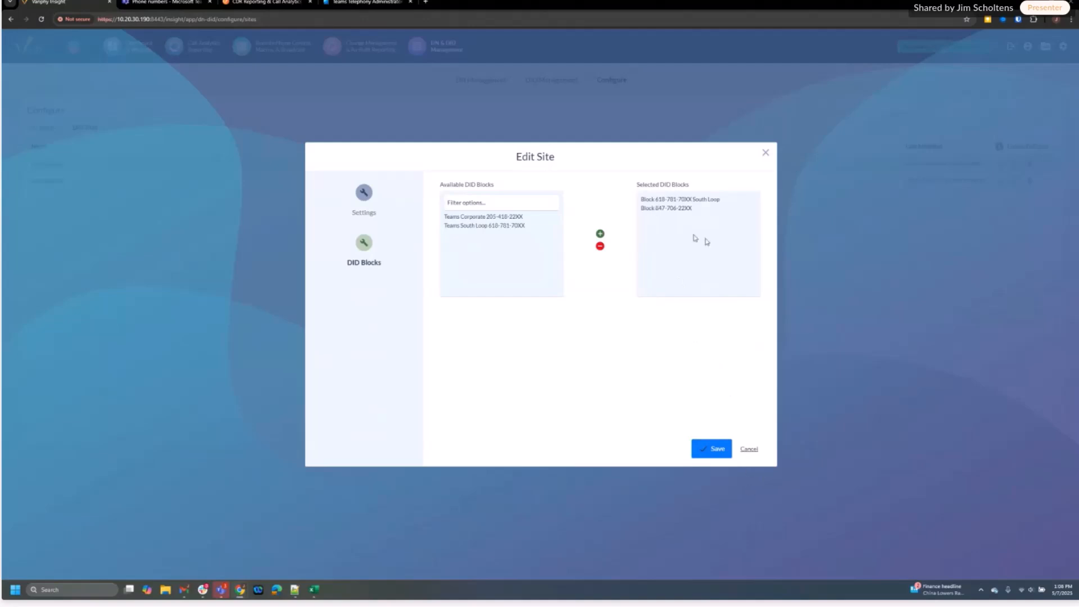
{"action": "left_click", "coordinate": [750, 450]}
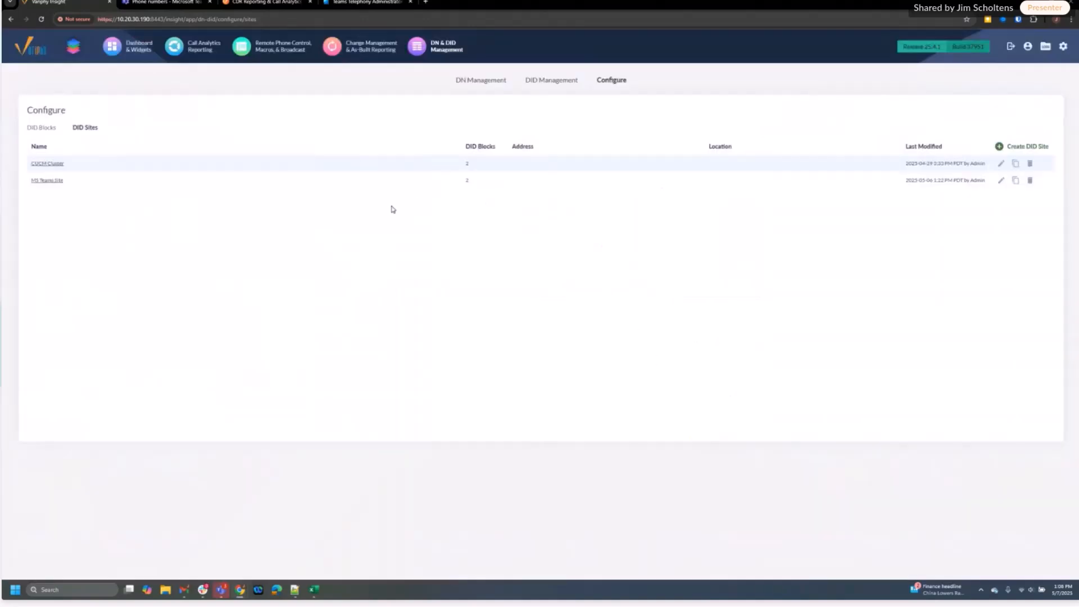
Create a DID site named 'Variphy DID', then return to the DID Blocks list
{"action": "left_click", "coordinate": [1030, 149]}
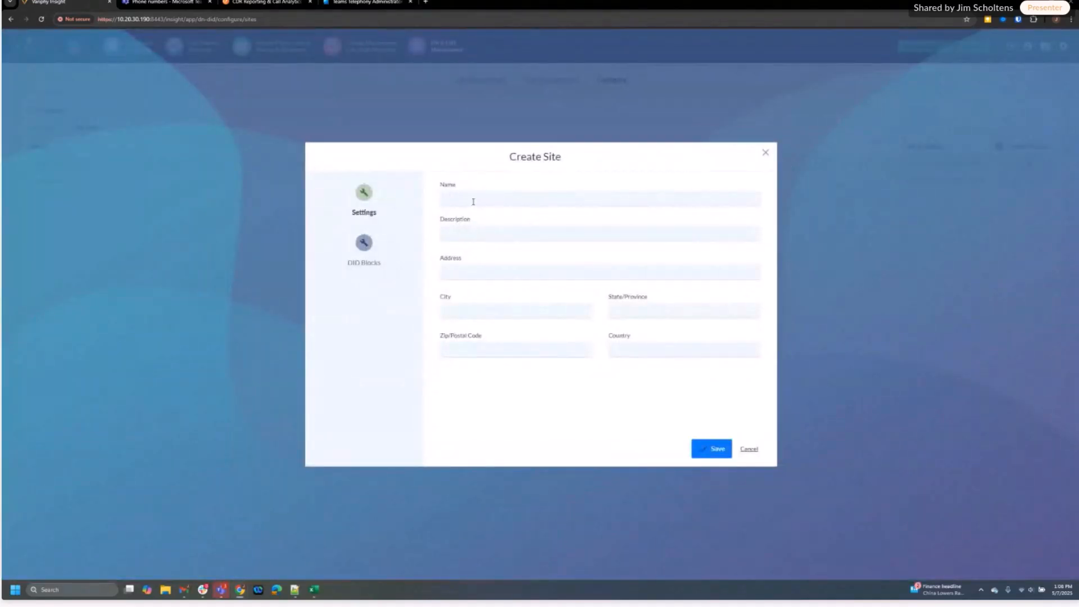
{"action": "left_click", "coordinate": [471, 201]}
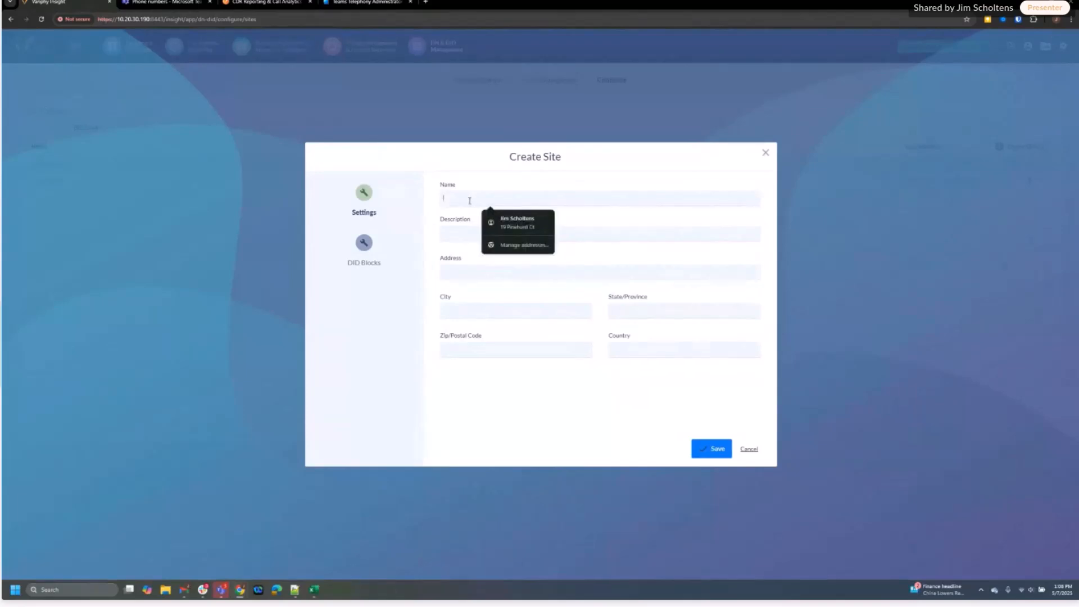
{"action": "type", "text": "va"}
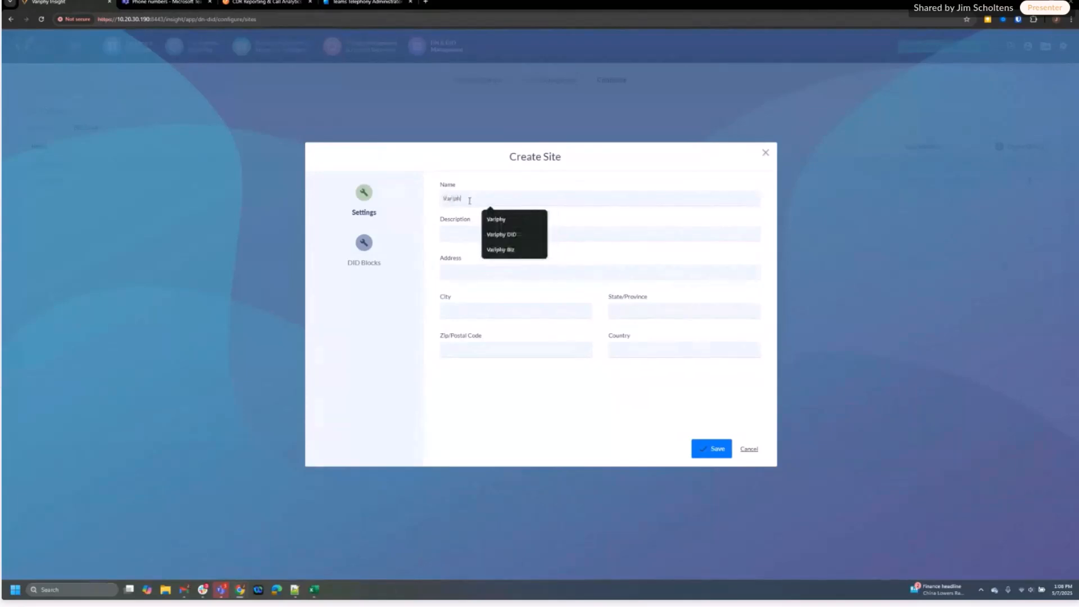
{"action": "left_click", "coordinate": [509, 235]}
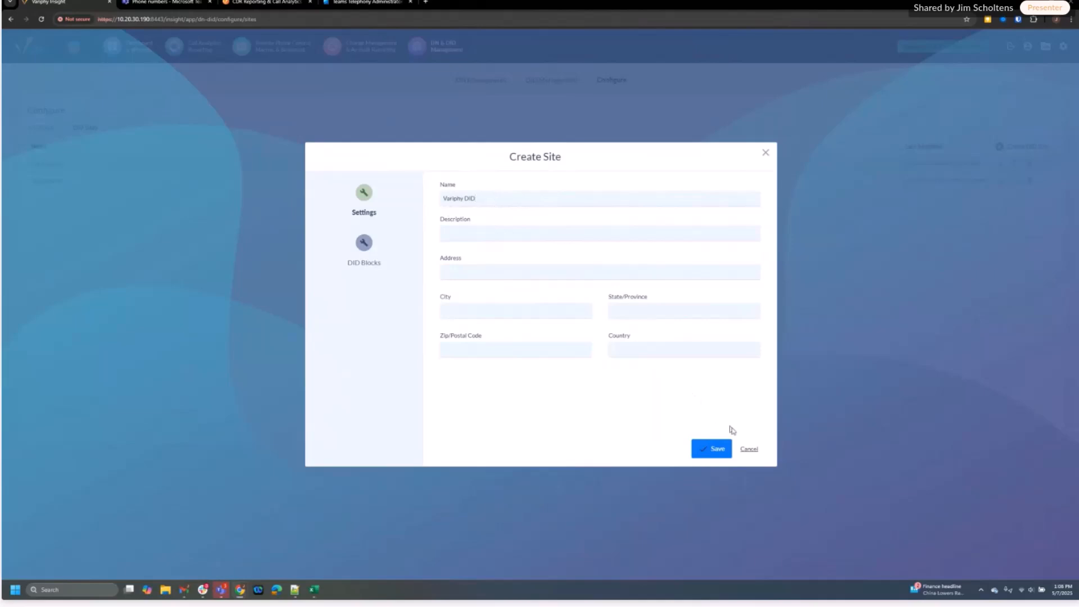
{"action": "left_click", "coordinate": [722, 450]}
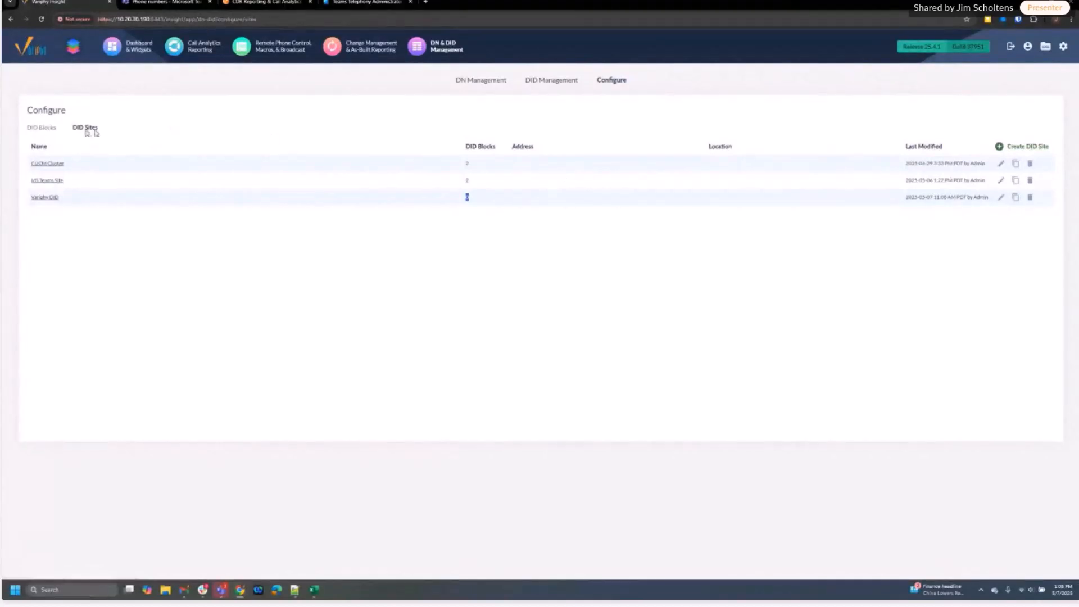
{"action": "left_click", "coordinate": [50, 132]}
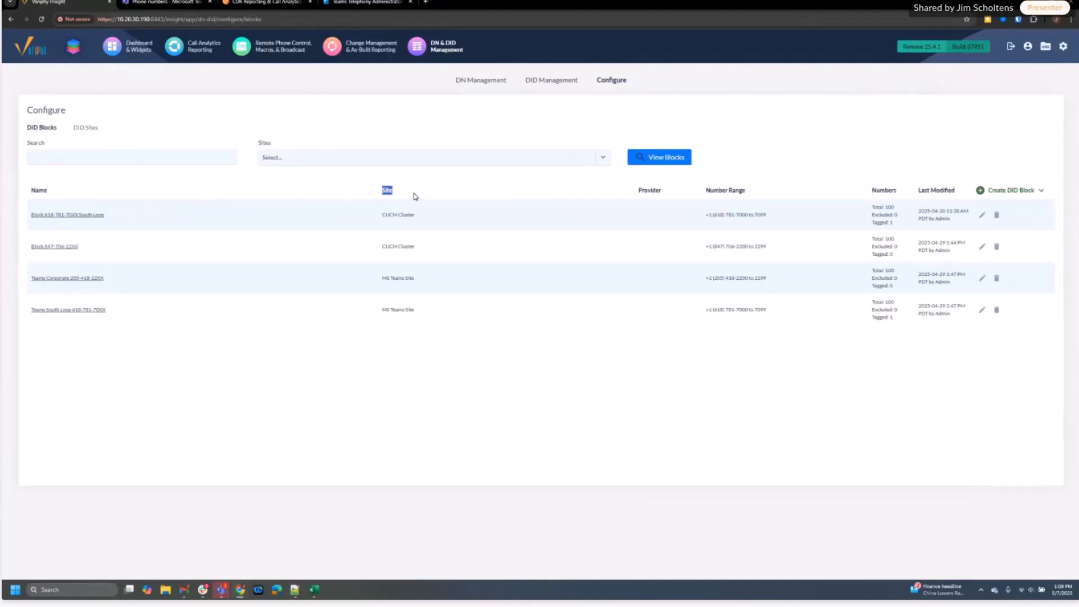
Highlight the blocks' Site and Tagged values, then expand the Create DID Block options
{"action": "triple_click", "coordinate": [389, 217]}
{"action": "left_click_drag", "start_coordinate": [383, 277], "coordinate": [424, 284]}
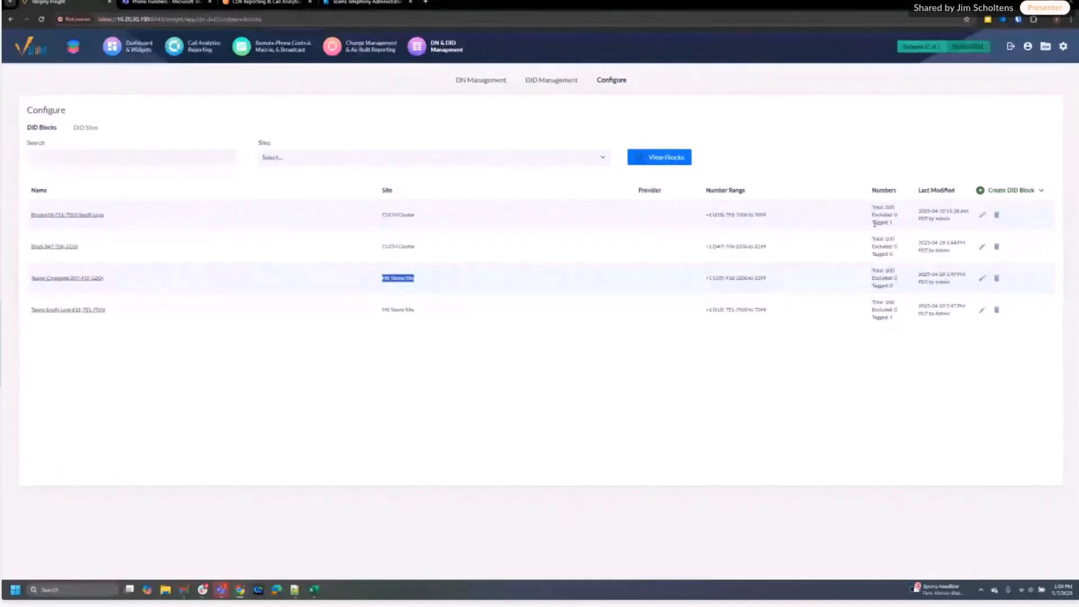
{"action": "left_click_drag", "start_coordinate": [873, 224], "coordinate": [893, 225]}
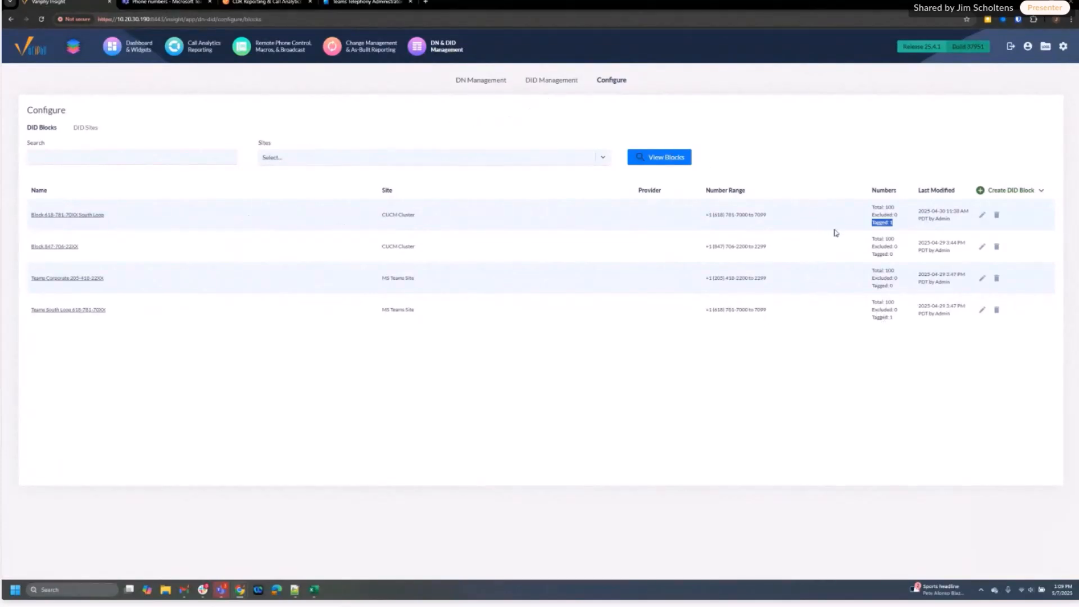
{"action": "left_click", "coordinate": [981, 191]}
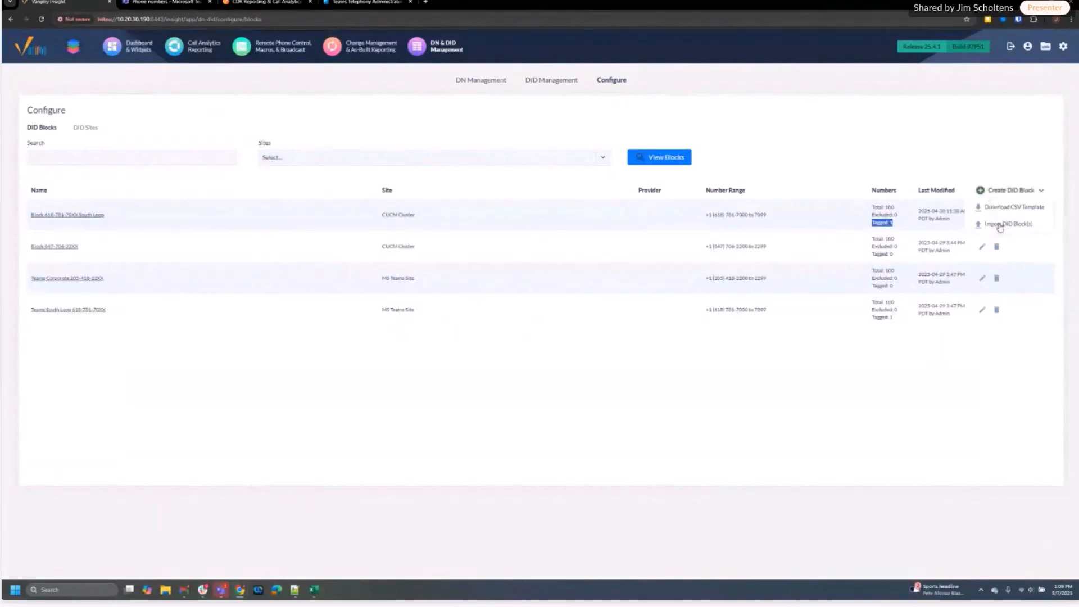
Start a new DID block named 'Variphy Webinar'
{"action": "left_click", "coordinate": [981, 193]}
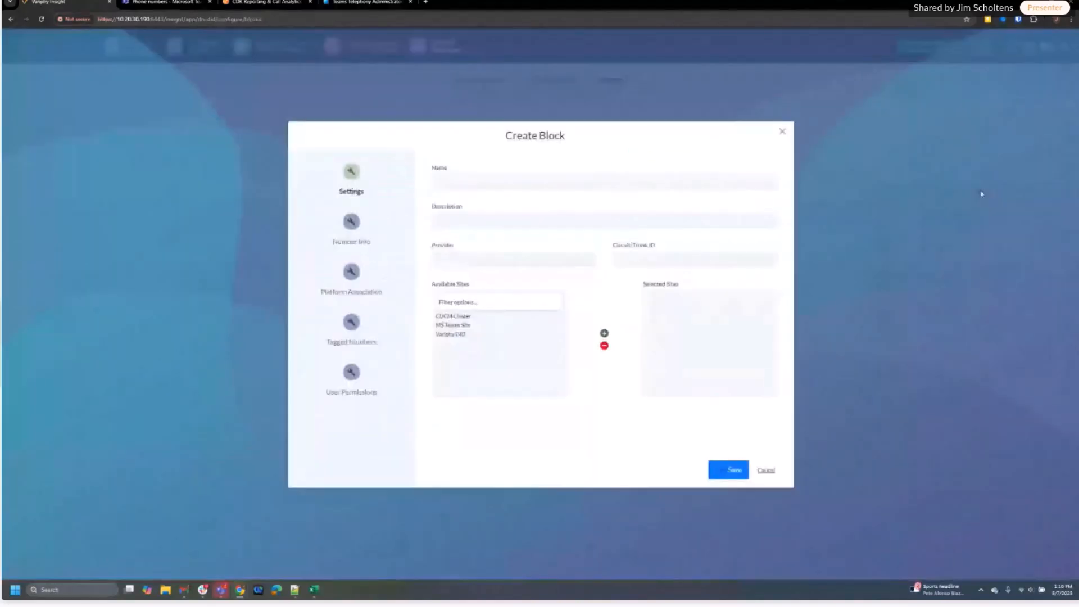
{"action": "left_click", "coordinate": [440, 181]}
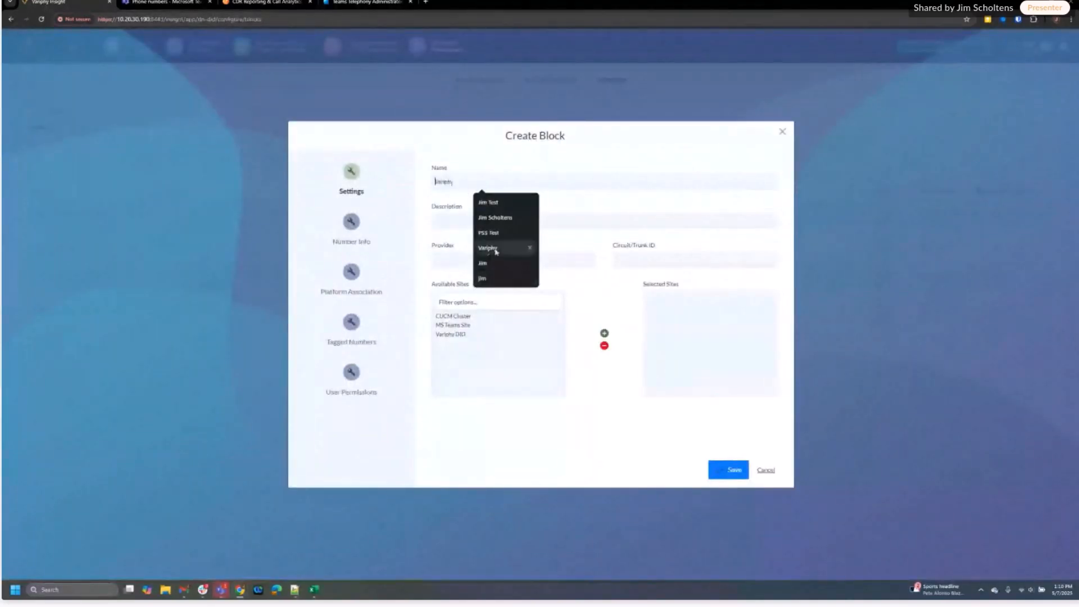
{"action": "left_click", "coordinate": [497, 251]}
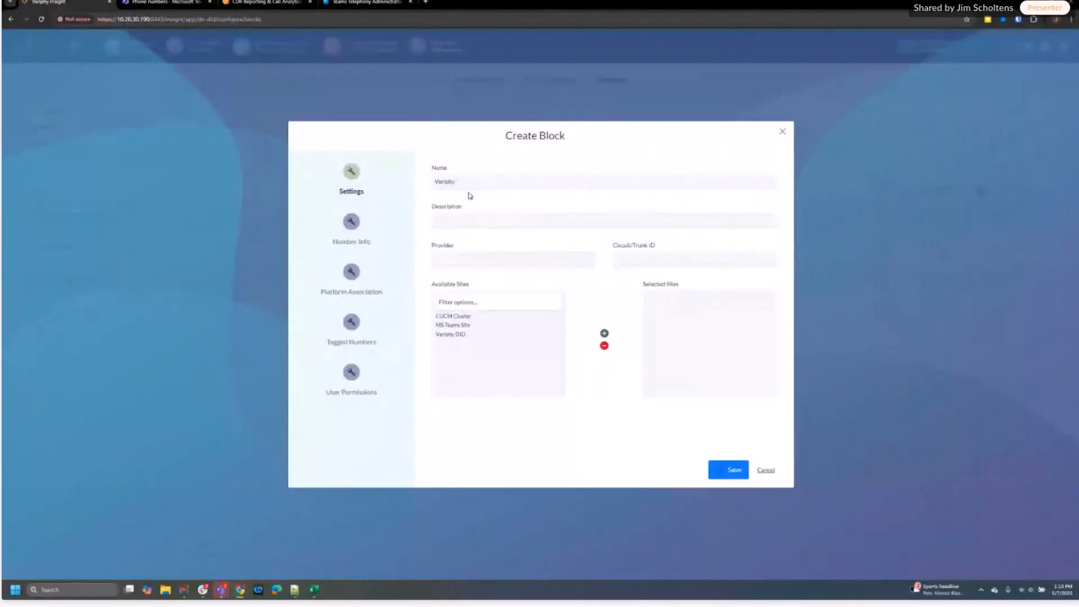
{"action": "type", "text": "Webinar"}
Add Variphy DID to the block's selected sites and go to its Number Info
{"action": "left_click", "coordinate": [457, 326]}
{"action": "left_click", "coordinate": [461, 335]}
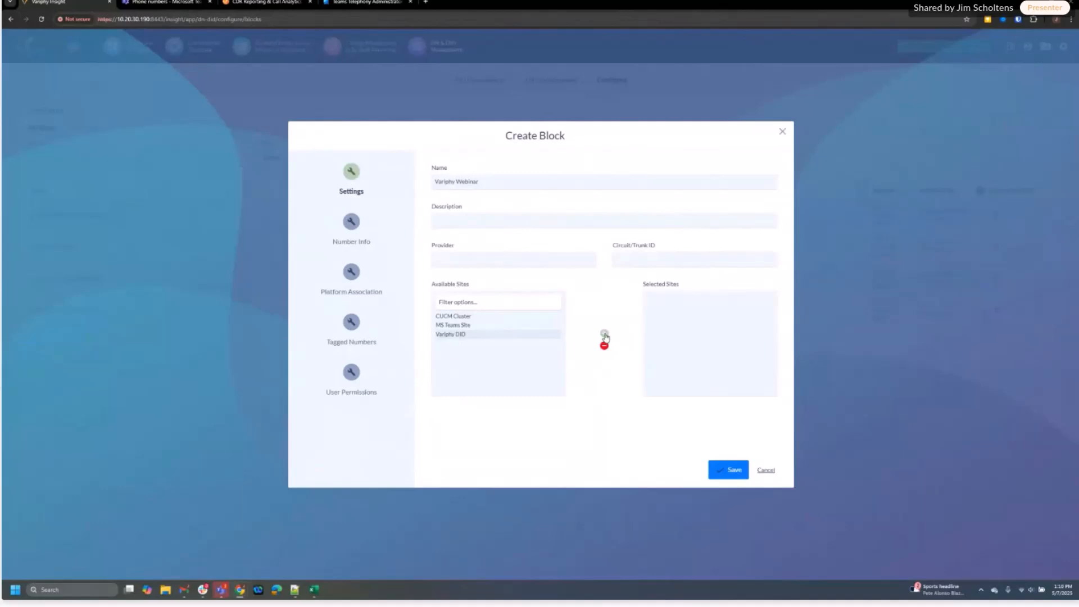
{"action": "left_click", "coordinate": [604, 334]}
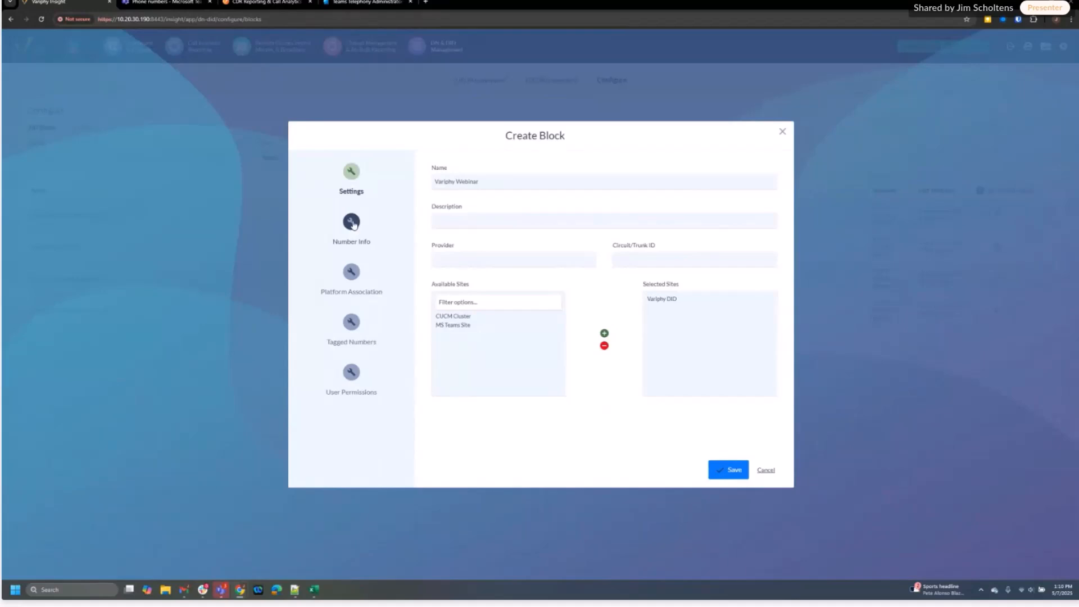
{"action": "left_click", "coordinate": [352, 223]}
{"action": "left_click", "coordinate": [443, 230]}
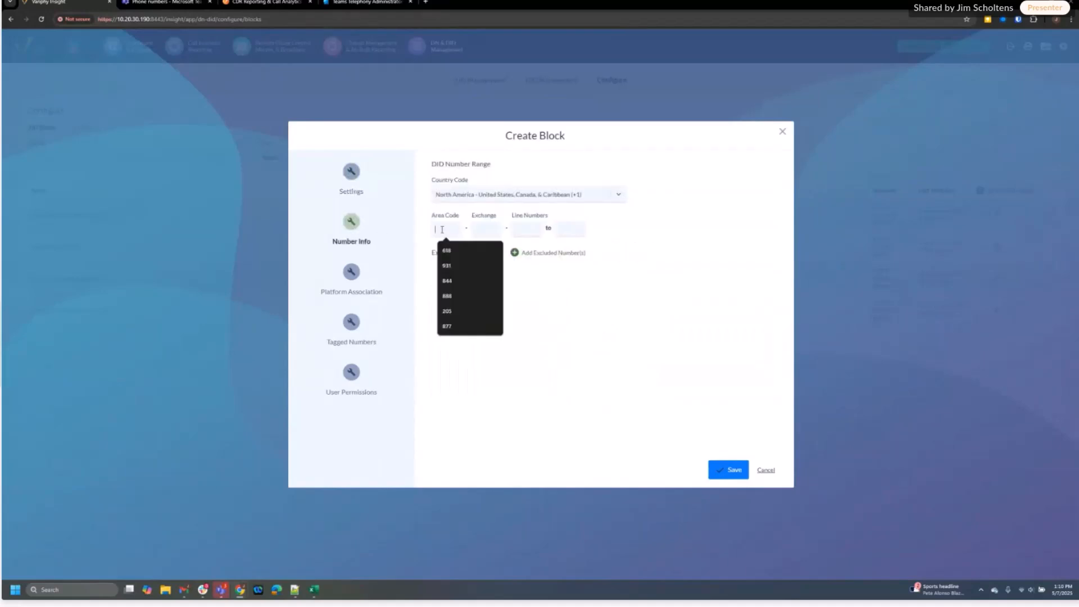
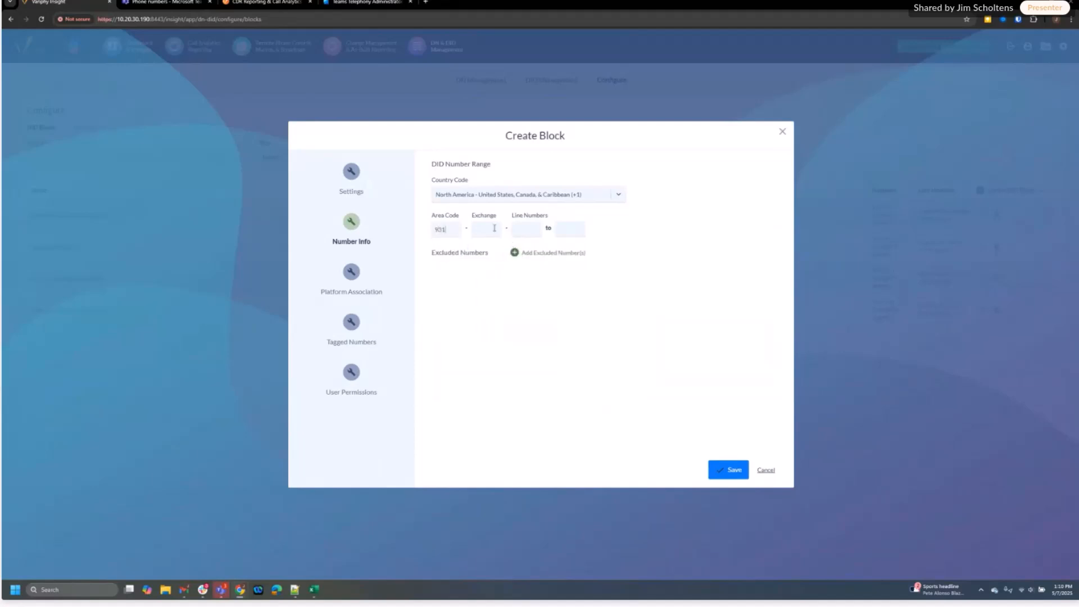
{"action": "left_click", "coordinate": [493, 229]}
{"action": "left_click", "coordinate": [531, 231]}
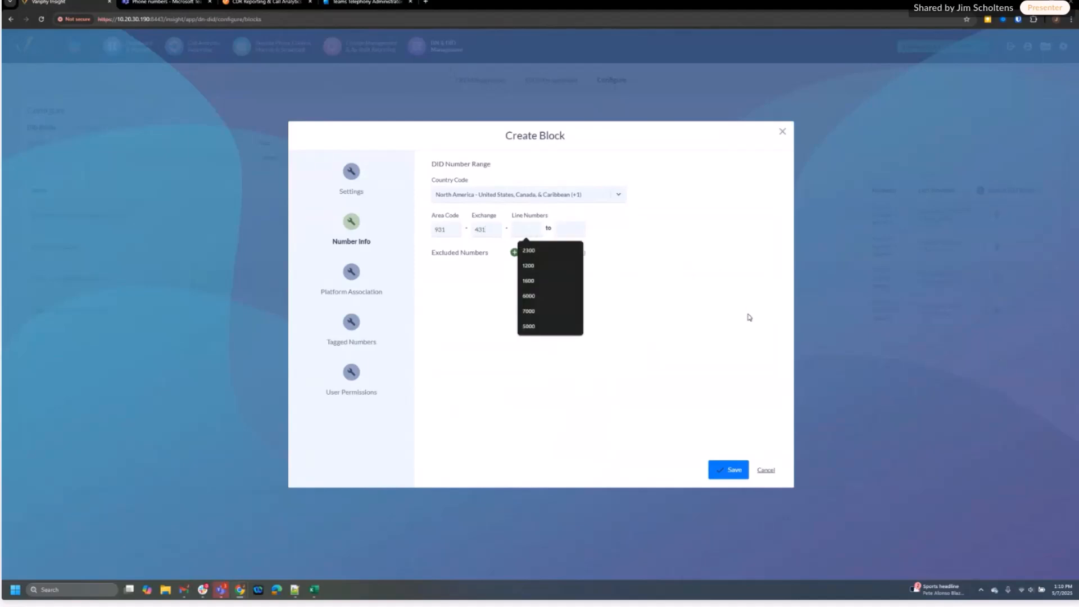
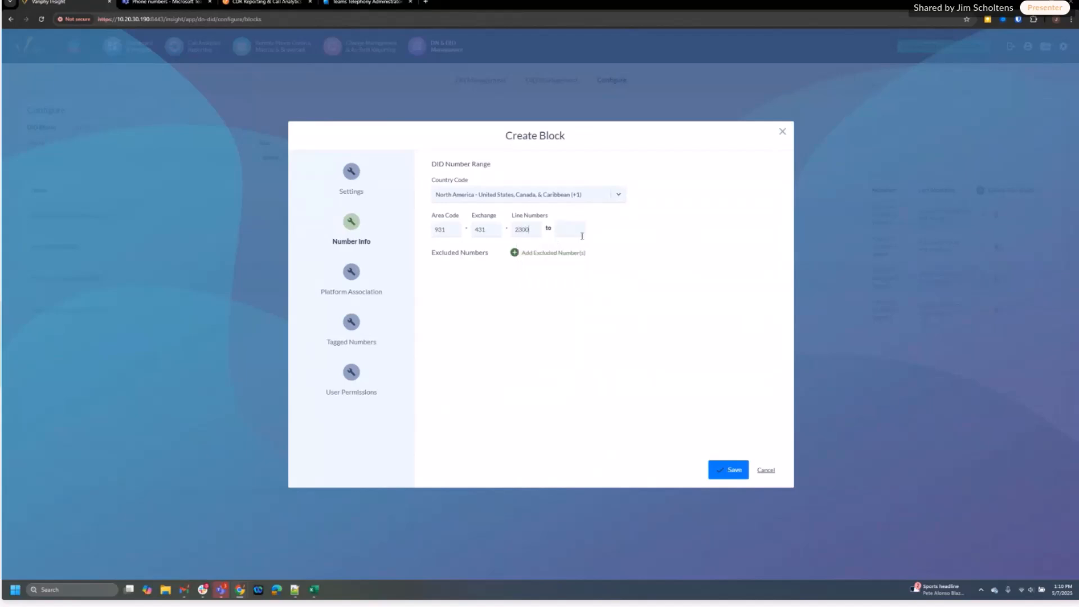
{"action": "left_click", "coordinate": [582, 236]}
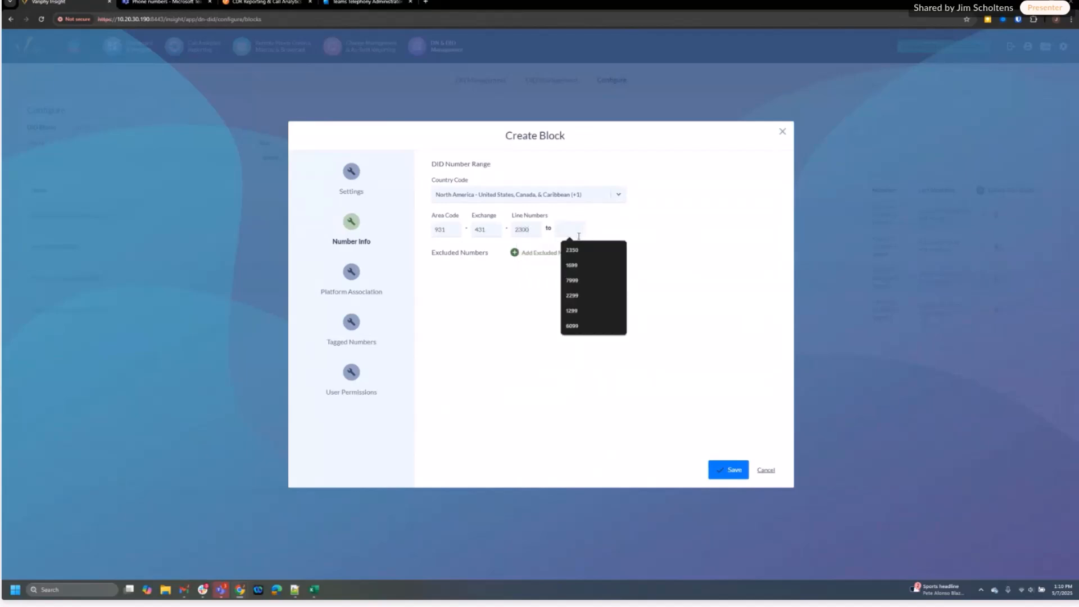
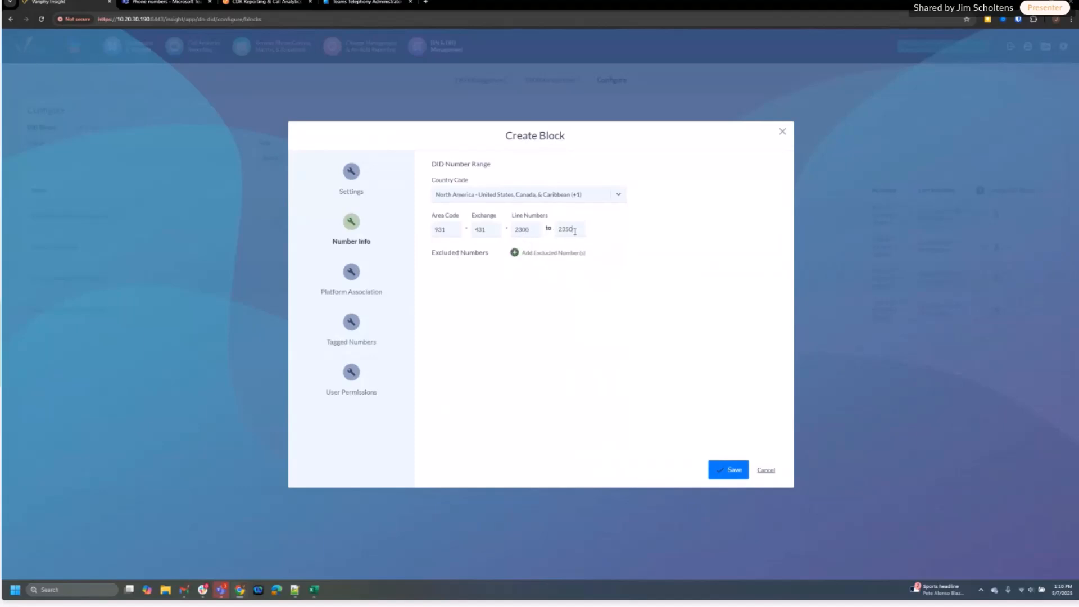
{"action": "left_click", "coordinate": [515, 253]}
{"action": "left_click", "coordinate": [501, 278]}
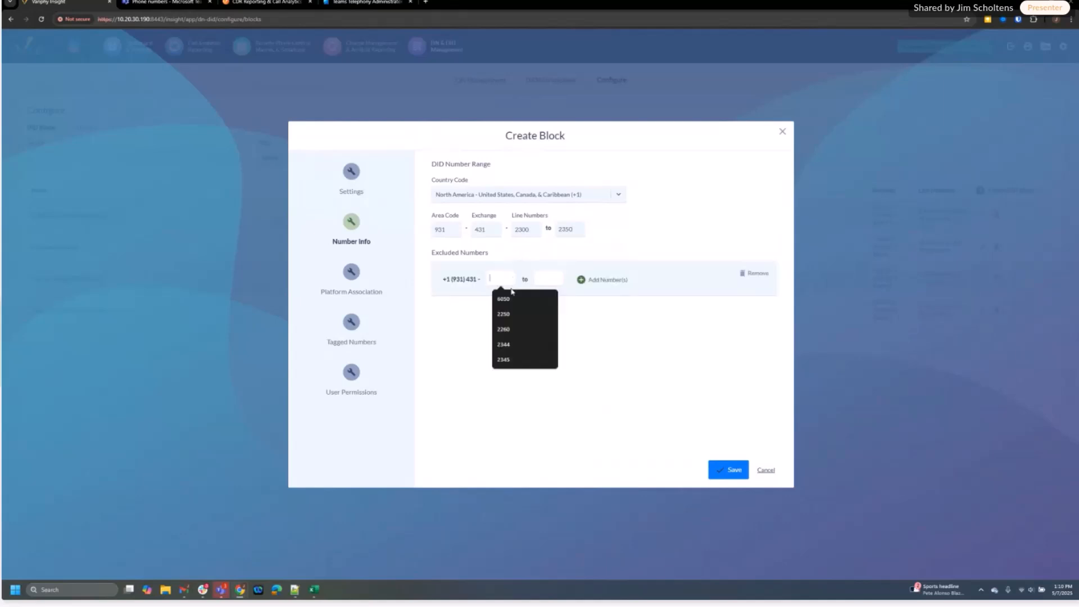
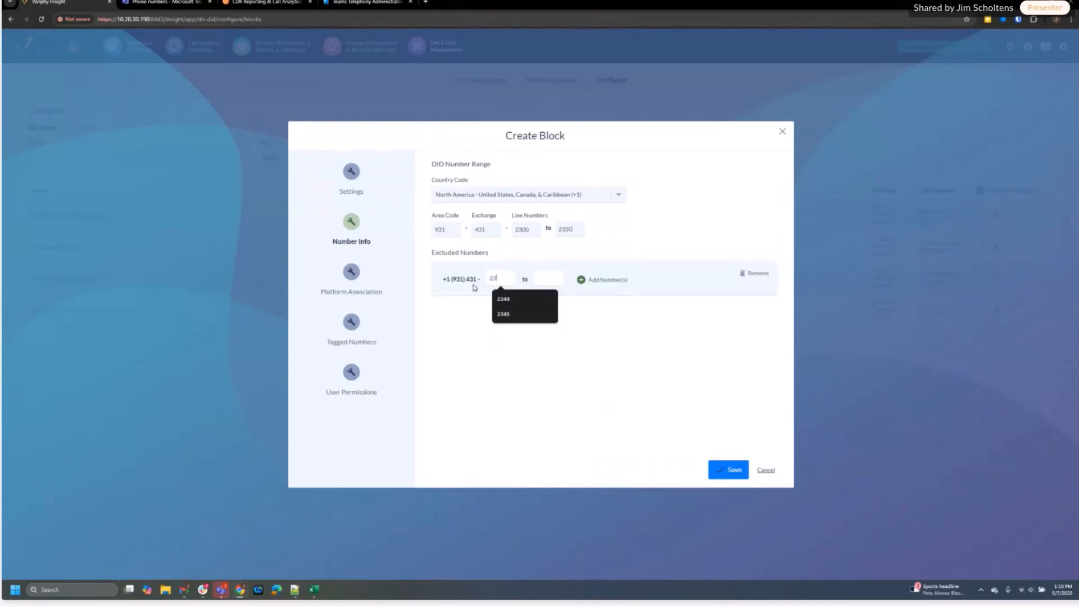
{"action": "left_click", "coordinate": [541, 278]}
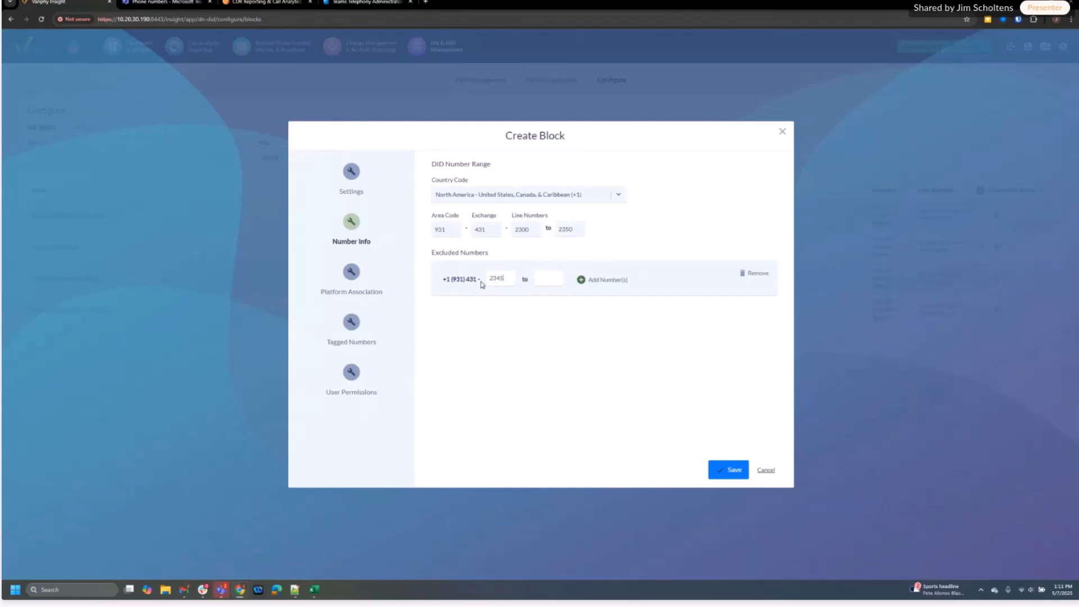
{"action": "left_click", "coordinate": [579, 280]}
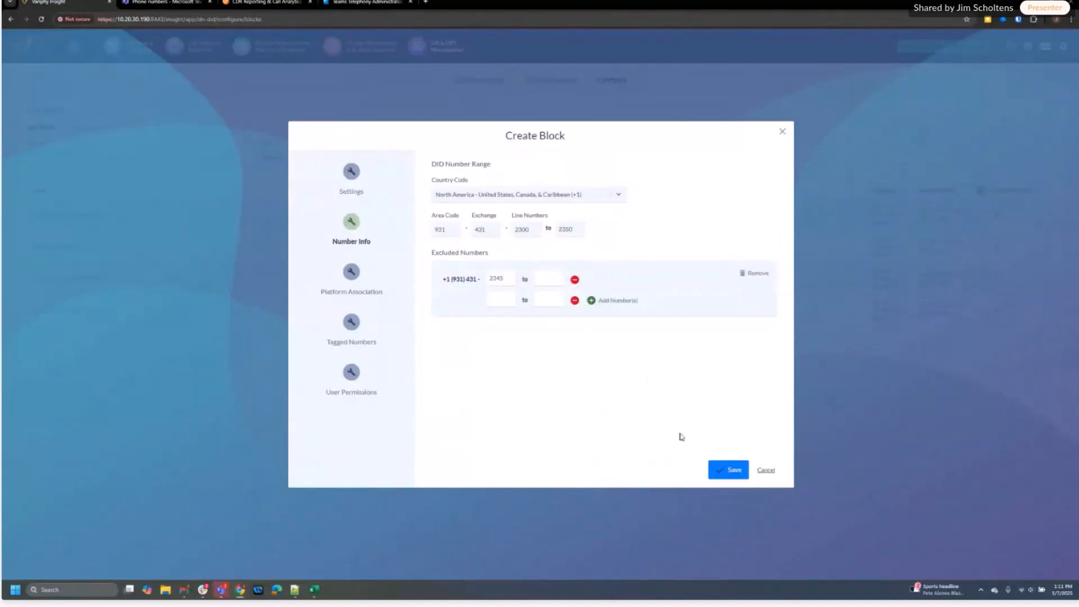
Associate the My Microsoft Tenant platform with the block
{"action": "left_click", "coordinate": [350, 274]}
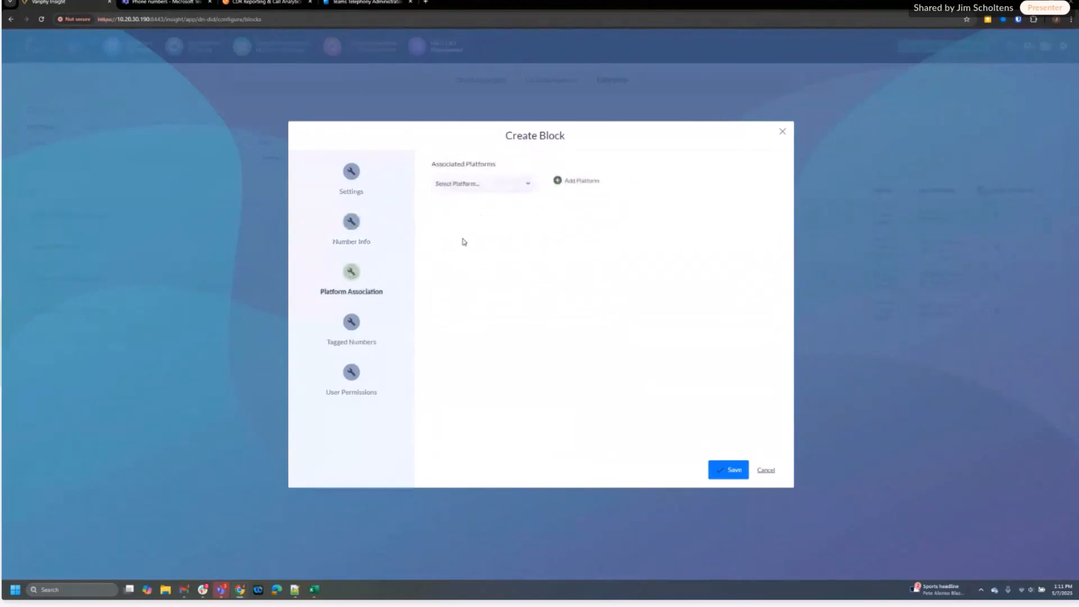
{"action": "left_click", "coordinate": [527, 187]}
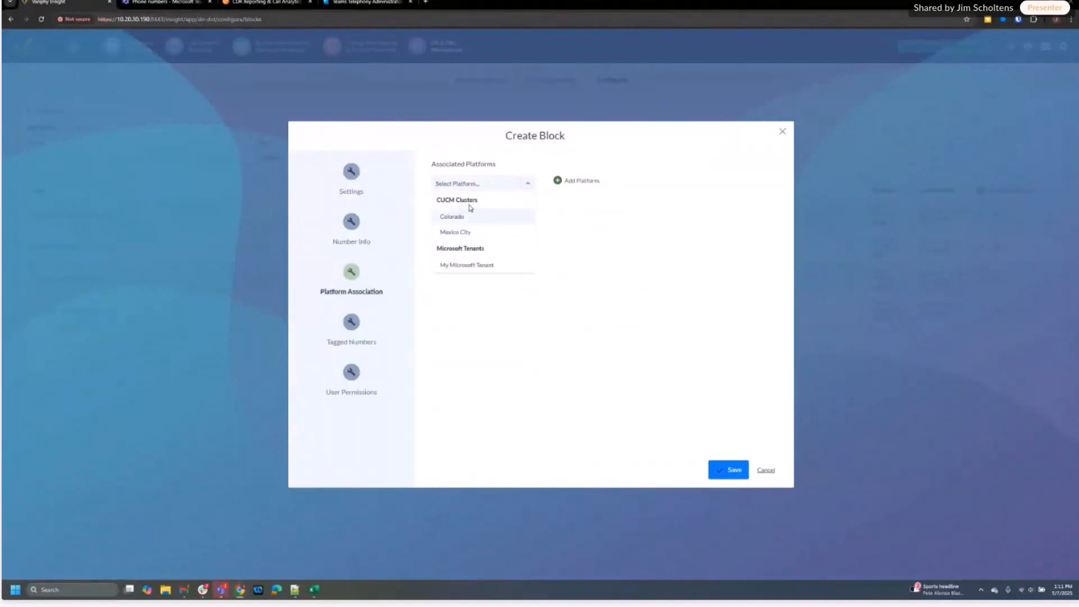
{"action": "left_click", "coordinate": [464, 266]}
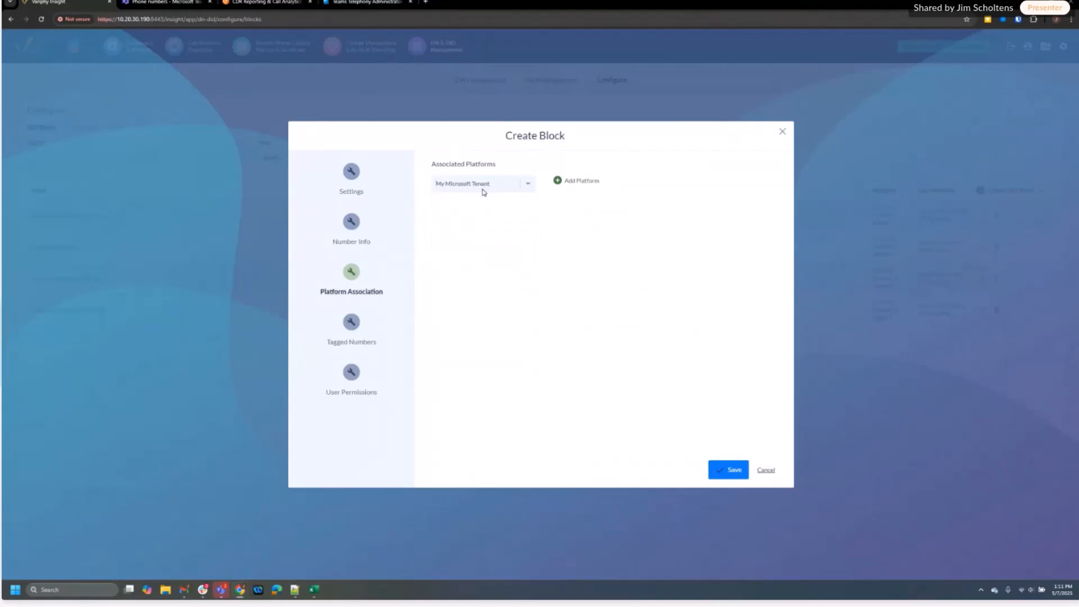
{"action": "left_click", "coordinate": [557, 185]}
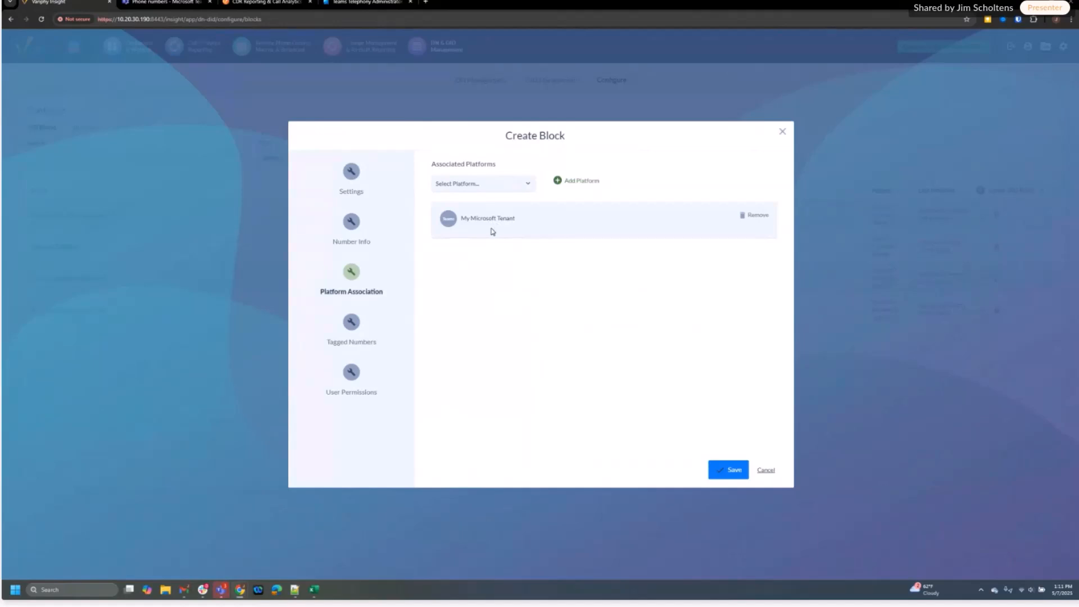
Add the Colorado CUCM cluster, then remove it, leaving only My Microsoft Tenant
{"action": "left_click", "coordinate": [528, 185]}
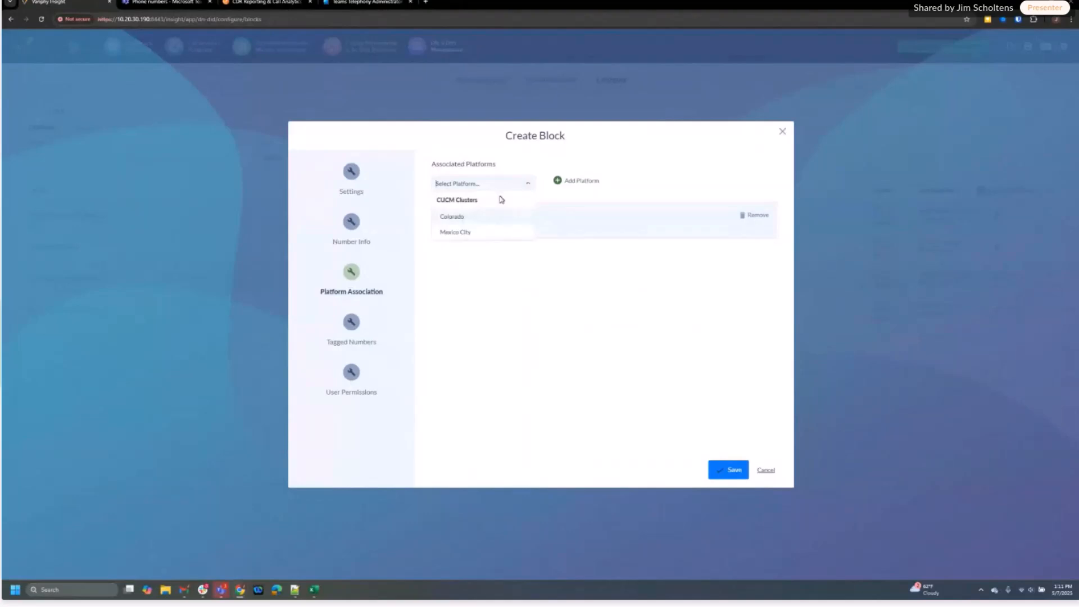
{"action": "left_click", "coordinate": [466, 218]}
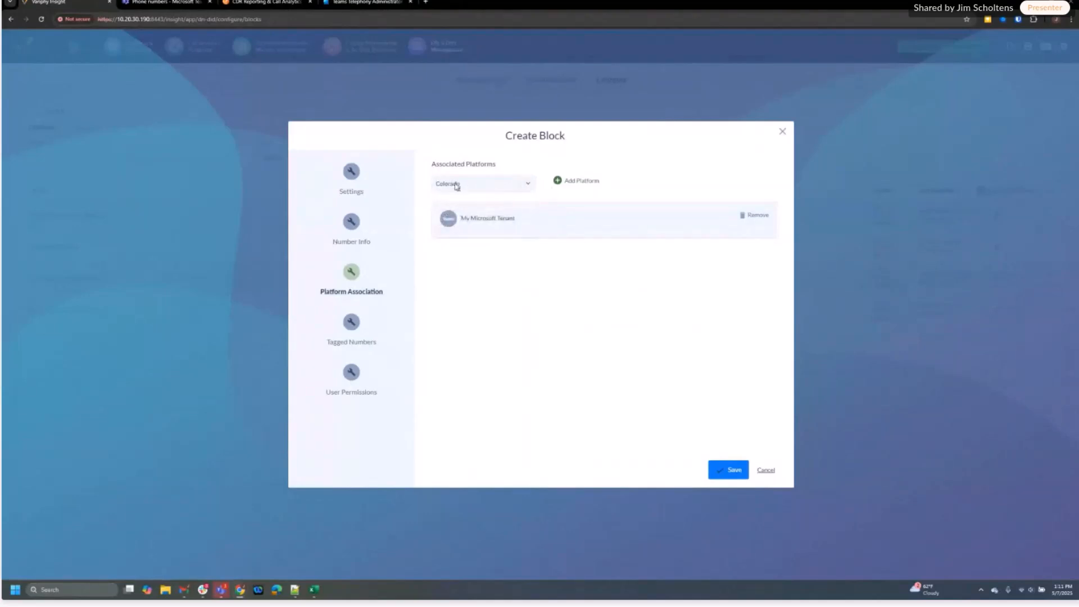
{"action": "left_click", "coordinate": [558, 180]}
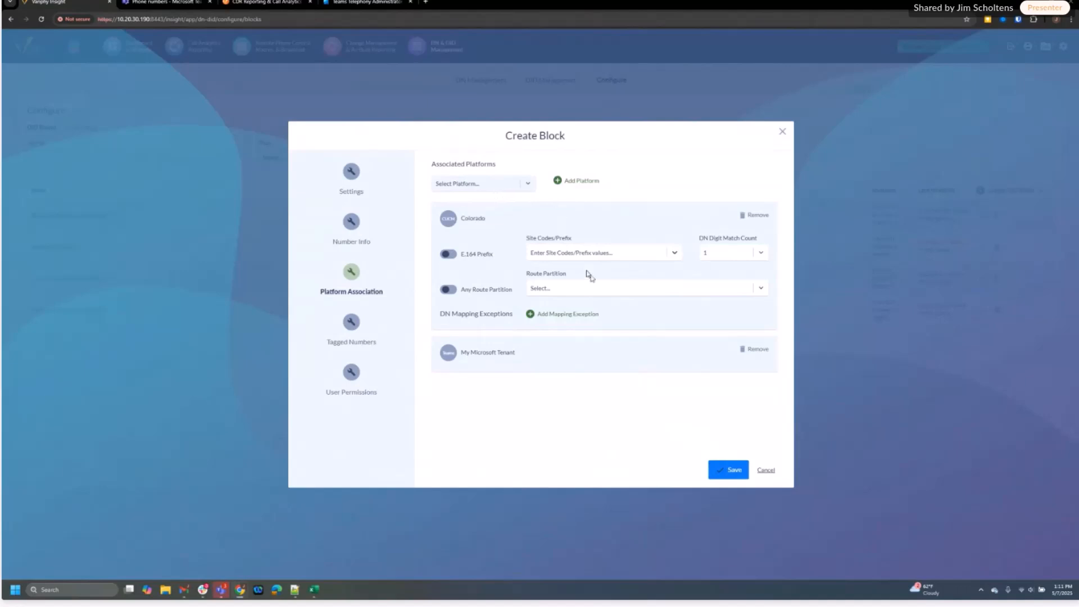
{"action": "left_click", "coordinate": [754, 216]}
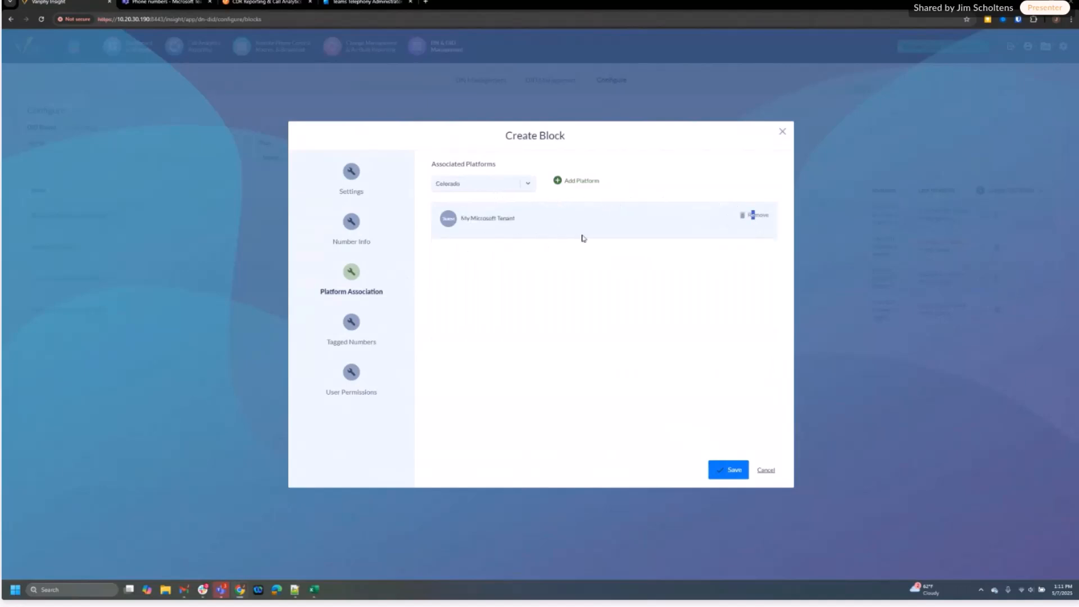
Add one empty +1 (931) 431 tagged-number row, discarding the test tag 'hg'
{"action": "left_click", "coordinate": [359, 328]}
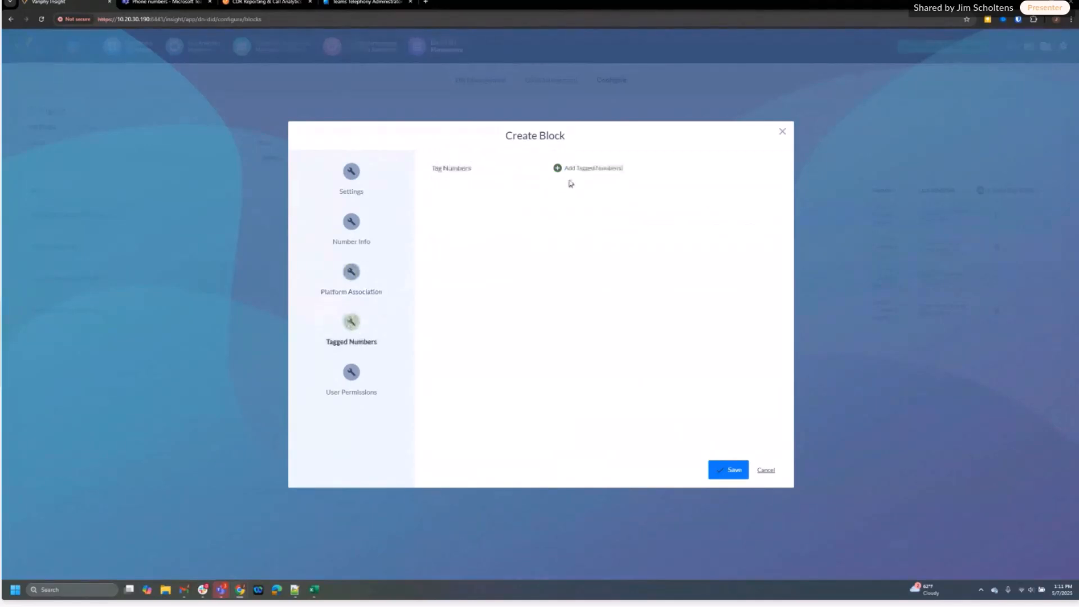
{"action": "left_click", "coordinate": [562, 168]}
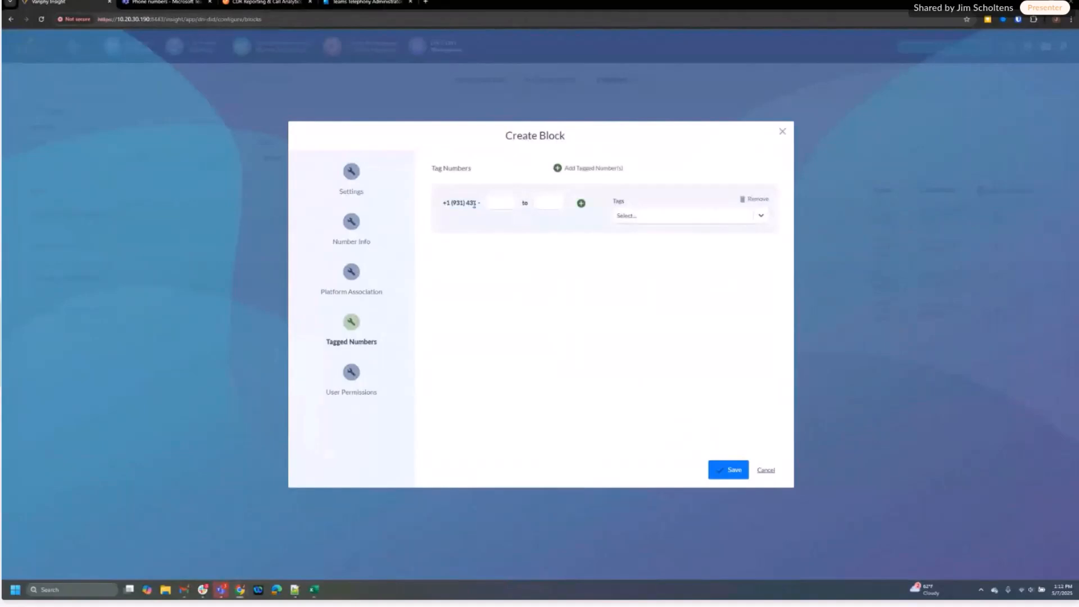
{"action": "left_click", "coordinate": [662, 220]}
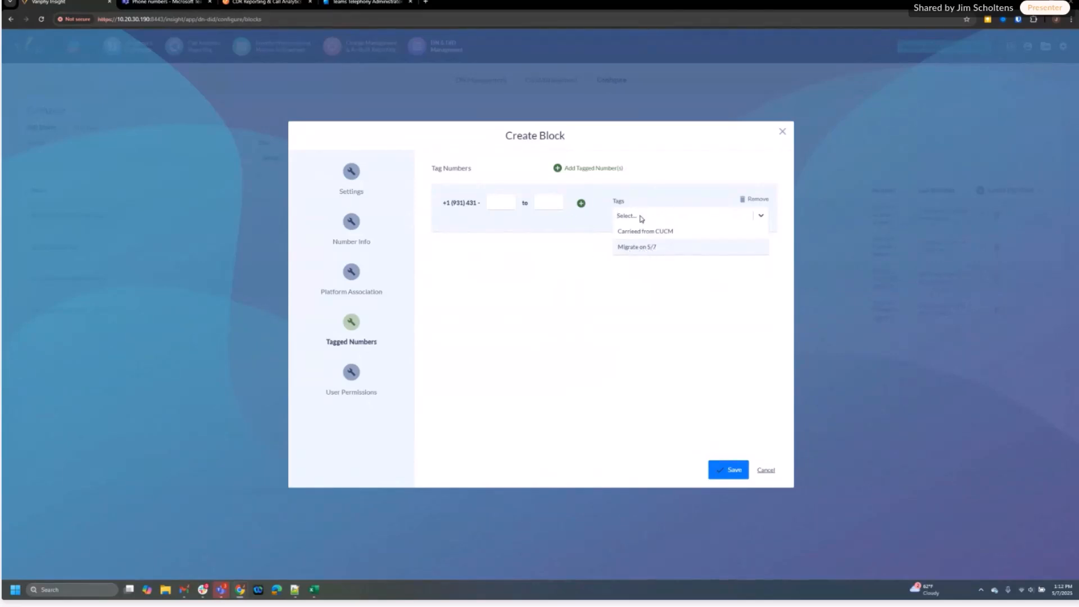
{"action": "type", "text": "hgggg"}
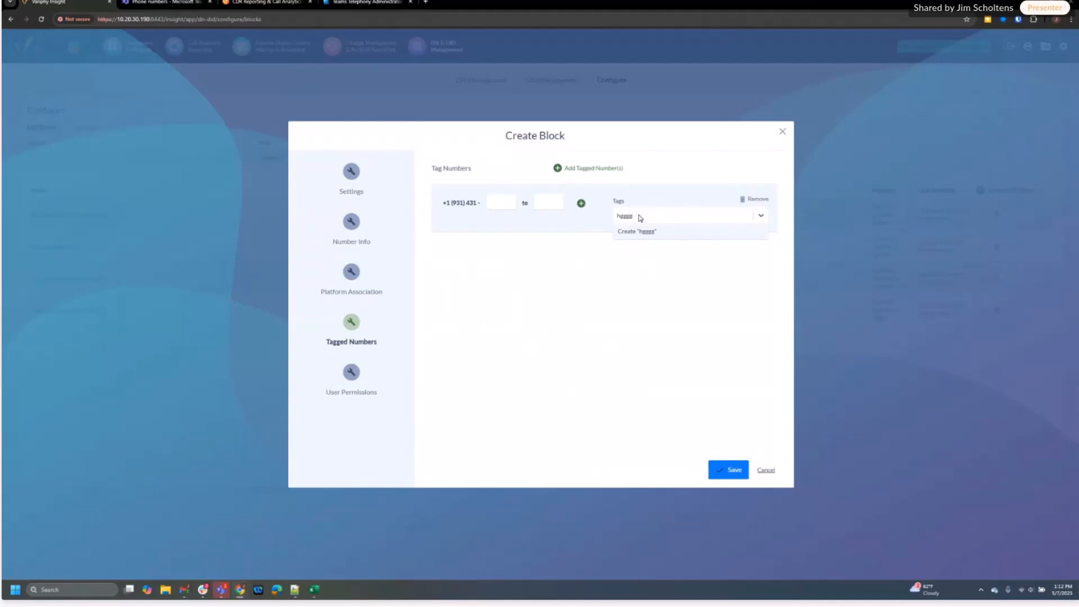
{"action": "left_click", "coordinate": [595, 217]}
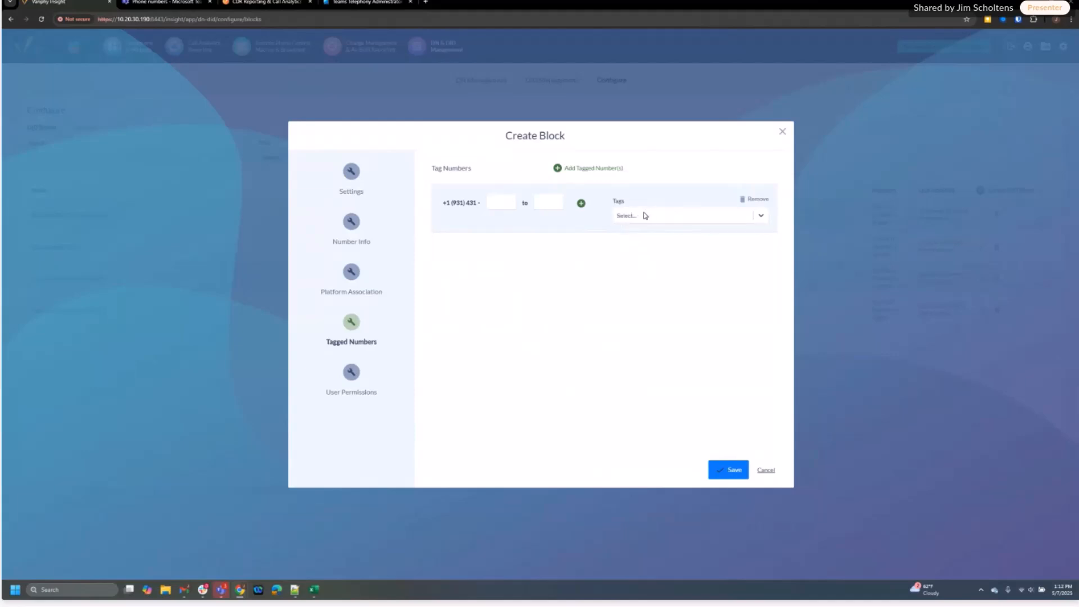
Check the User Permissions step's user/group list, which has no options to select
{"action": "left_click", "coordinate": [345, 375]}
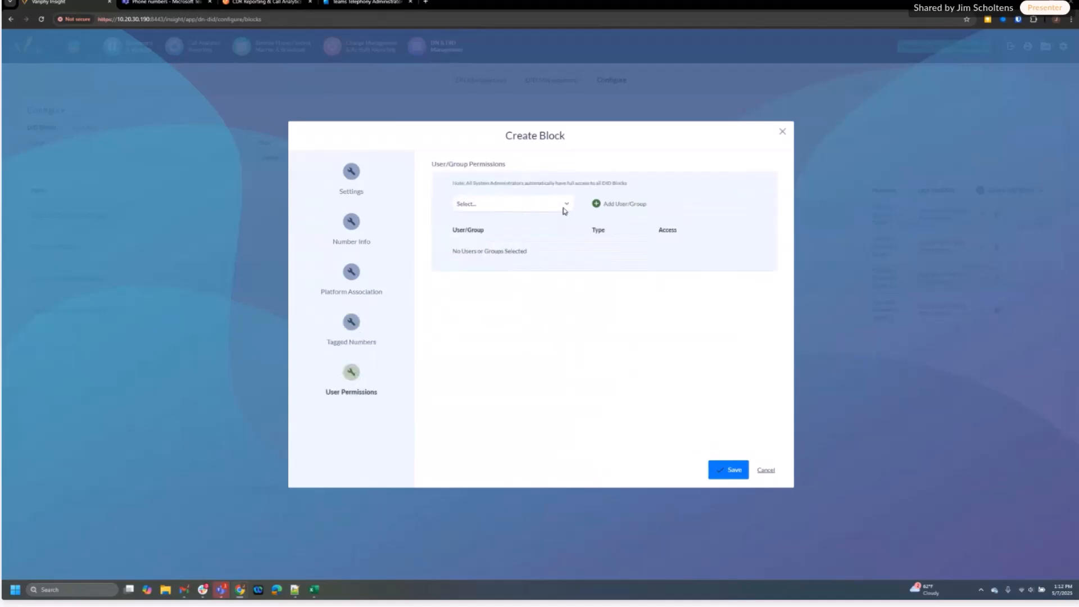
{"action": "left_click", "coordinate": [563, 208]}
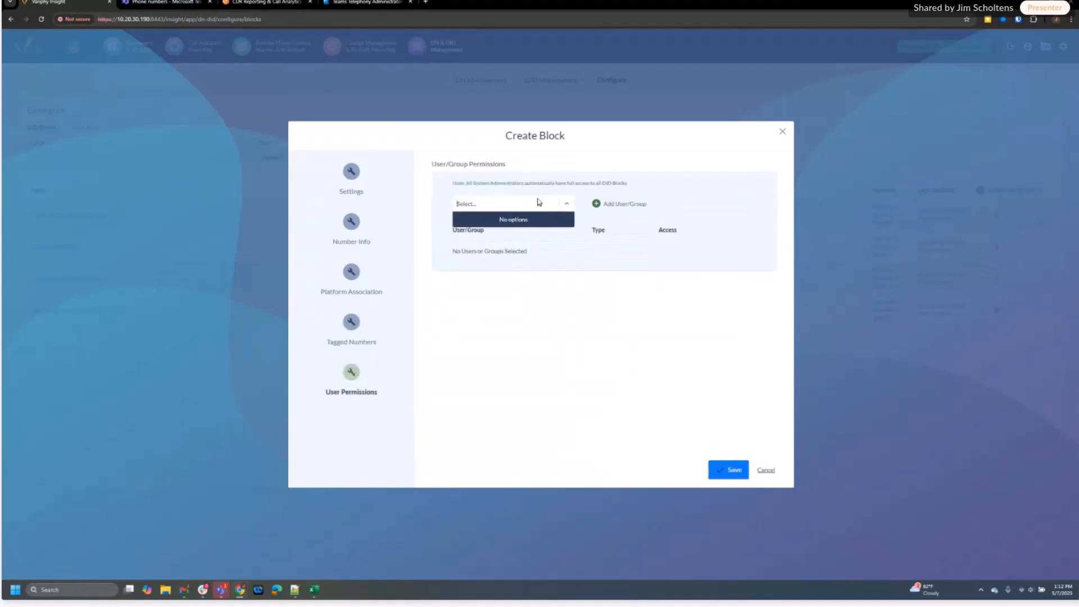
{"action": "left_click", "coordinate": [586, 198]}
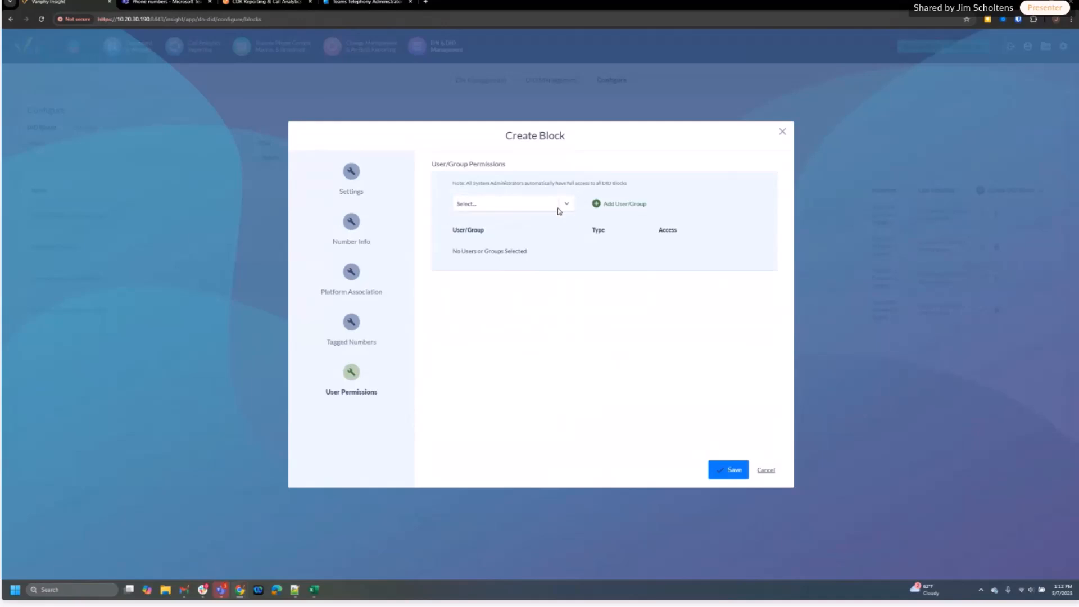
{"action": "left_click", "coordinate": [567, 207]}
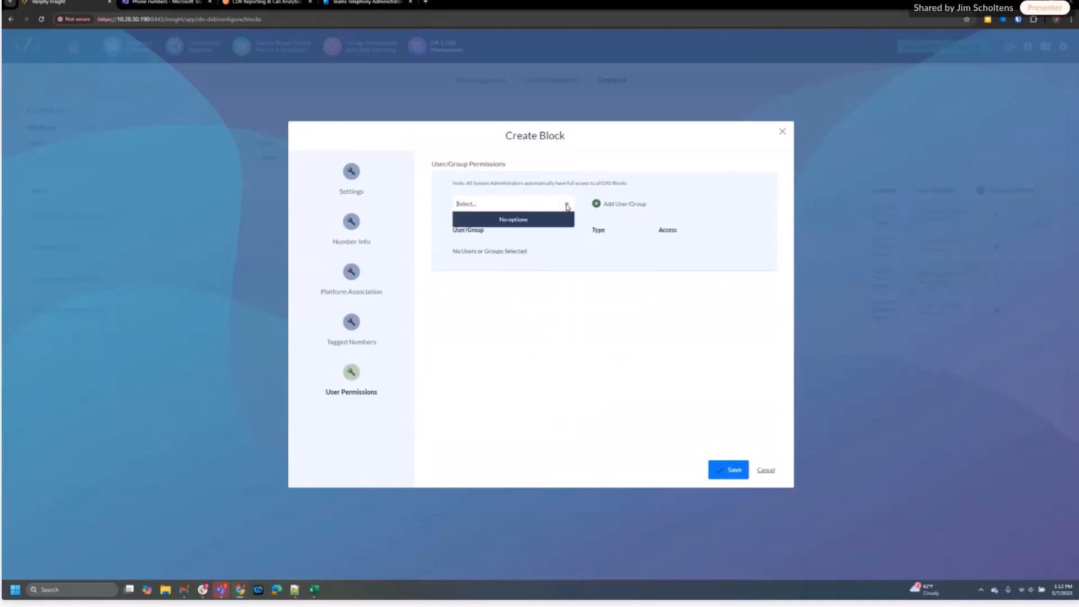
{"action": "left_click", "coordinate": [529, 207]}
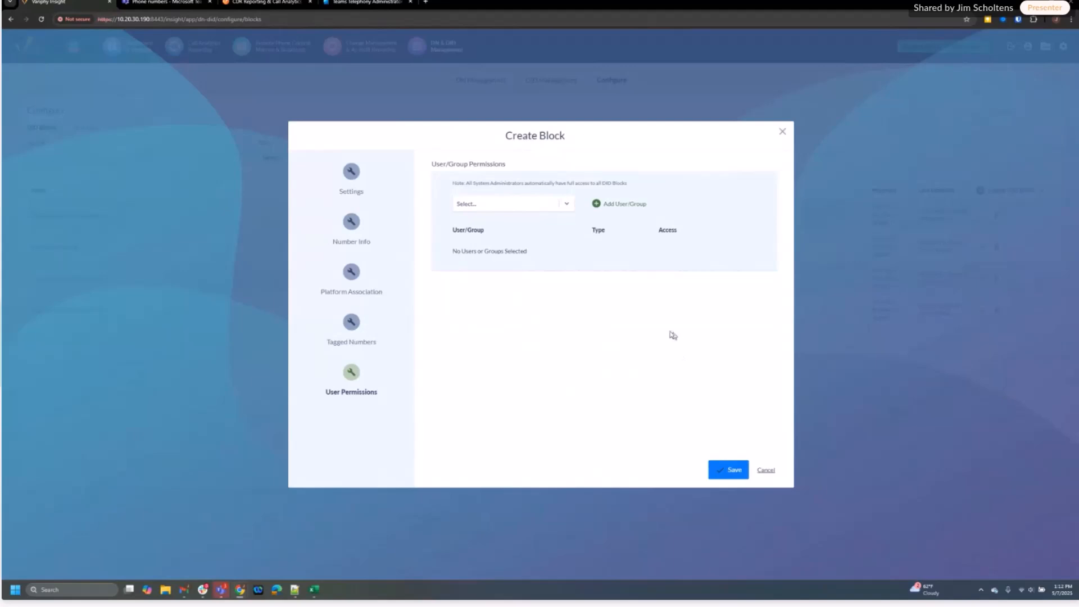
Cancel the new block, then download and open the DID number import CSV template
{"action": "left_click", "coordinate": [767, 471]}
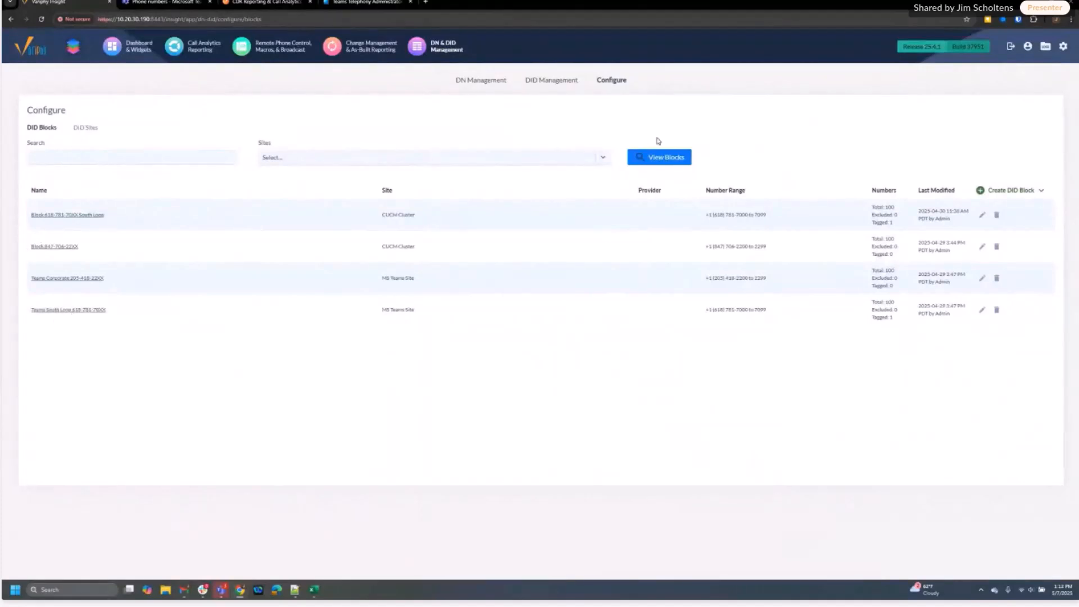
{"action": "mouse_move", "coordinate": [1026, 196]}
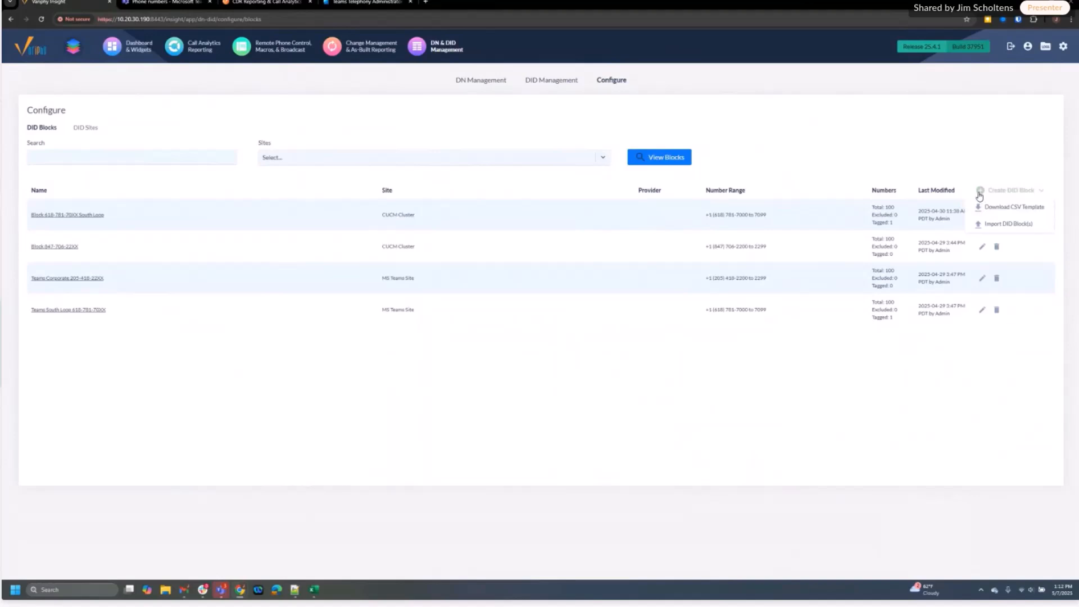
{"action": "left_click", "coordinate": [1005, 208]}
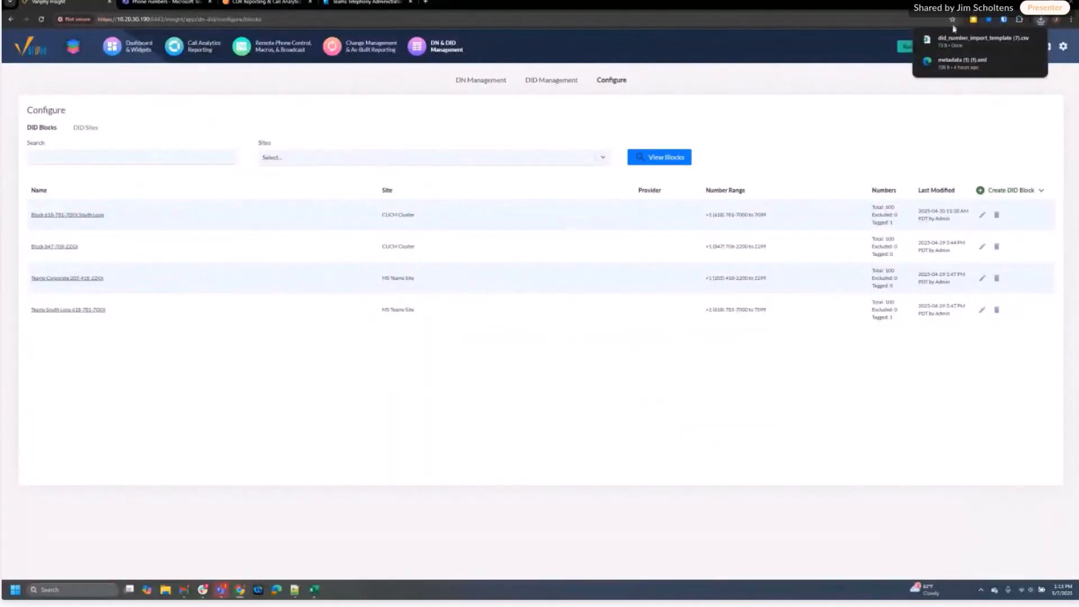
{"action": "left_click", "coordinate": [959, 44]}
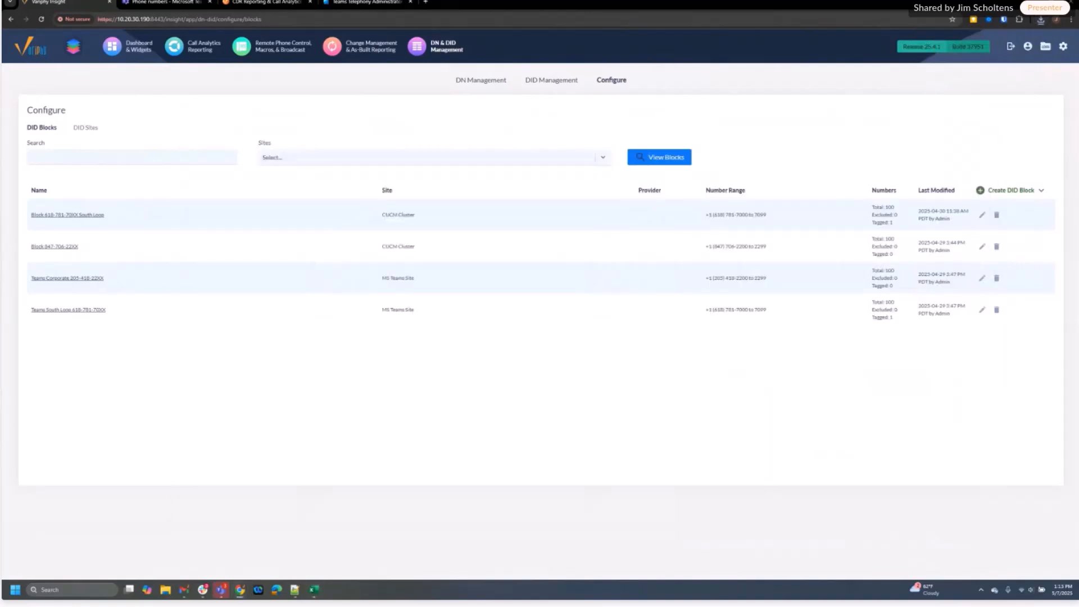
AutoFit the template's columns to its headers and place it beside did_number_import_WEBINAR
{"action": "mouse_move", "coordinate": [314, 590]}
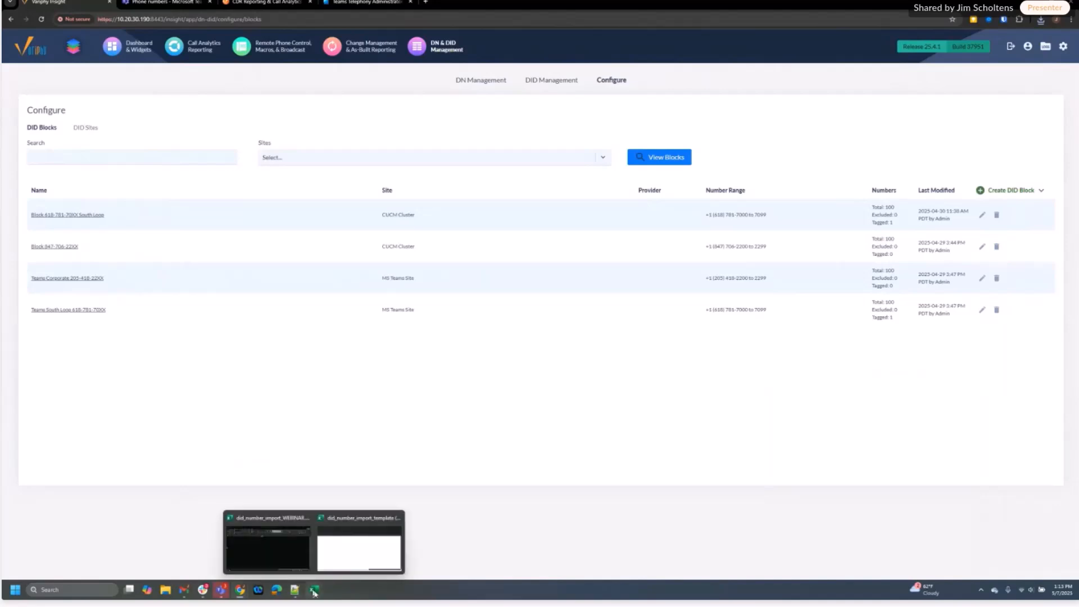
{"action": "left_click", "coordinate": [273, 547]}
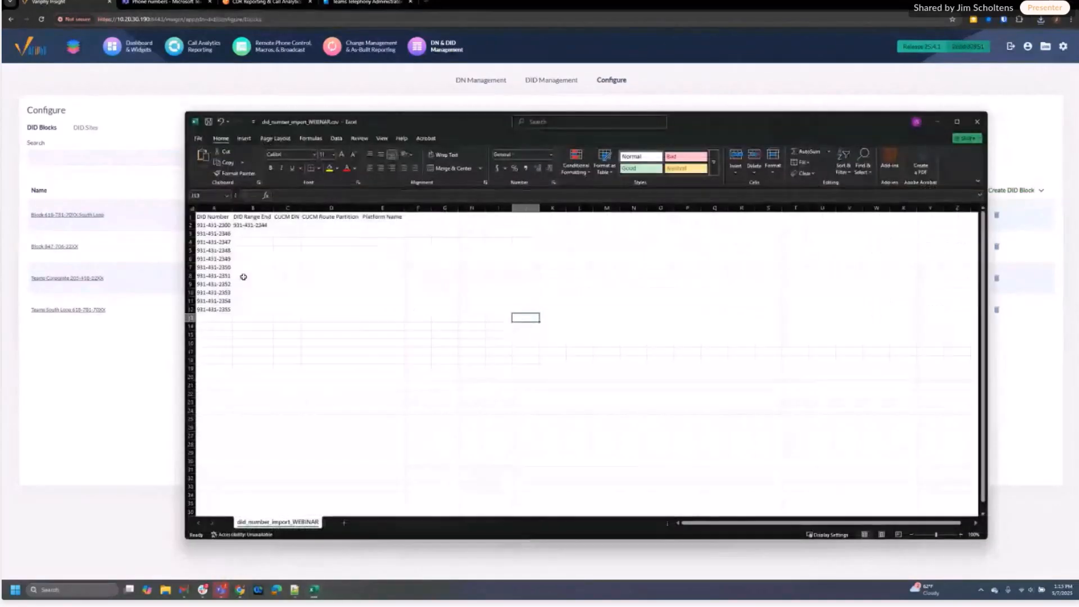
{"action": "mouse_move", "coordinate": [313, 575]}
{"action": "left_click", "coordinate": [360, 548]}
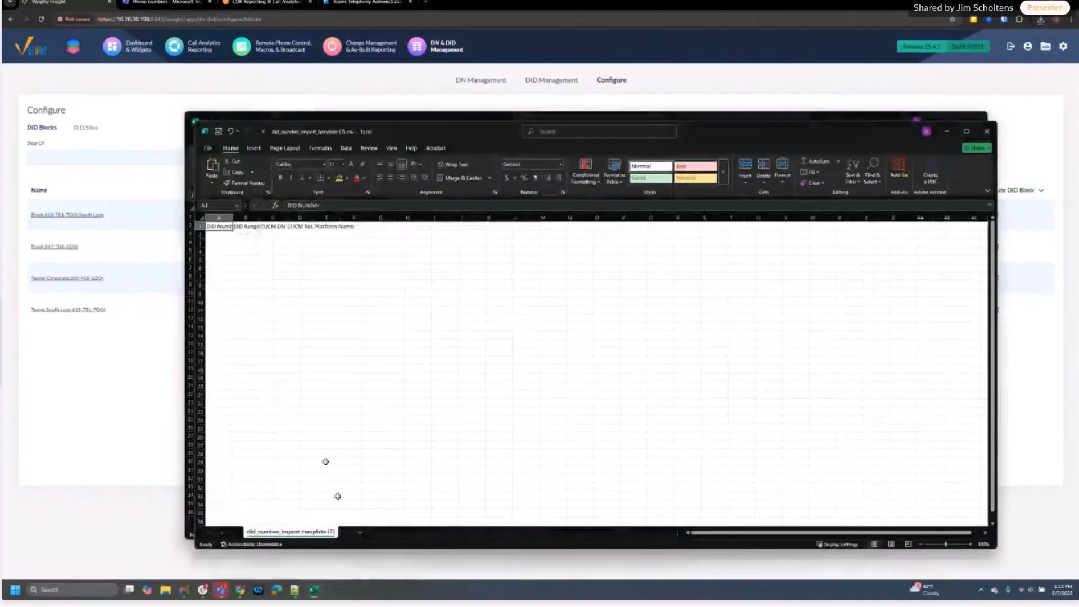
{"action": "left_click", "coordinate": [202, 217]}
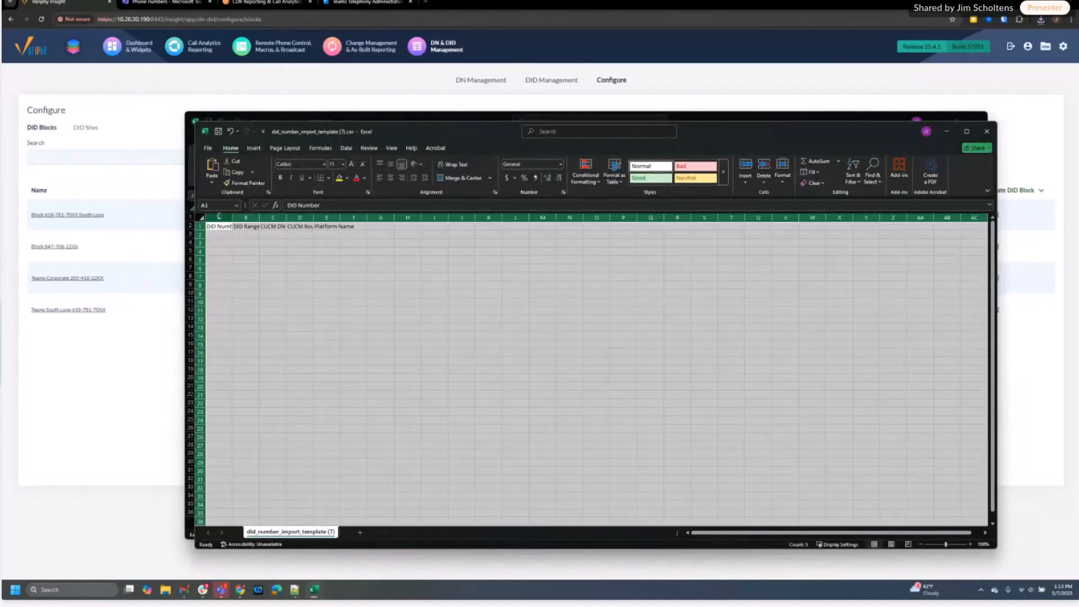
{"action": "double_click", "coordinate": [233, 218]}
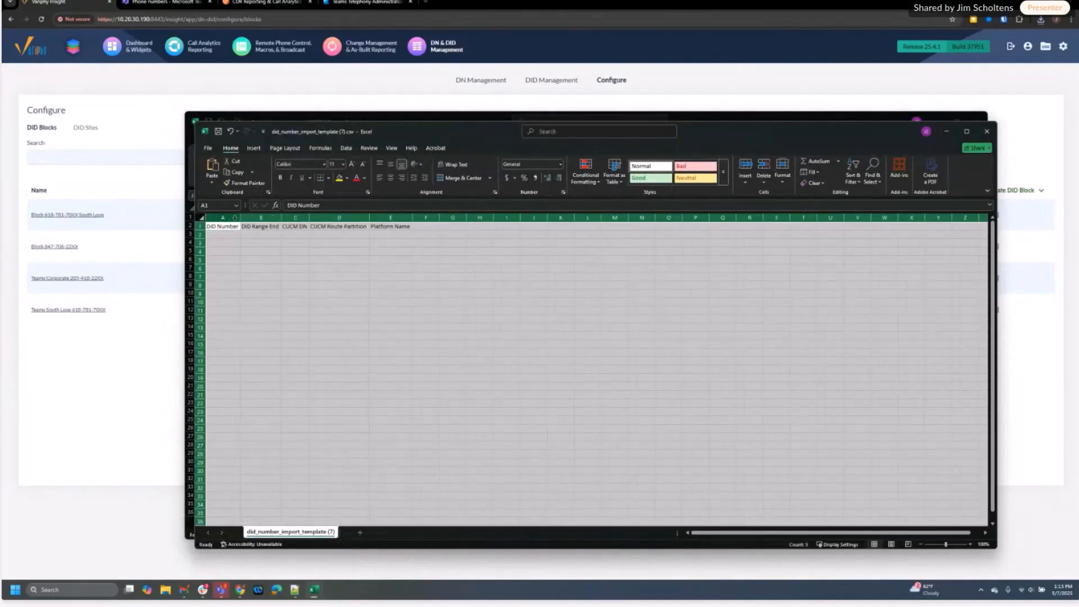
{"action": "left_click", "coordinate": [229, 235]}
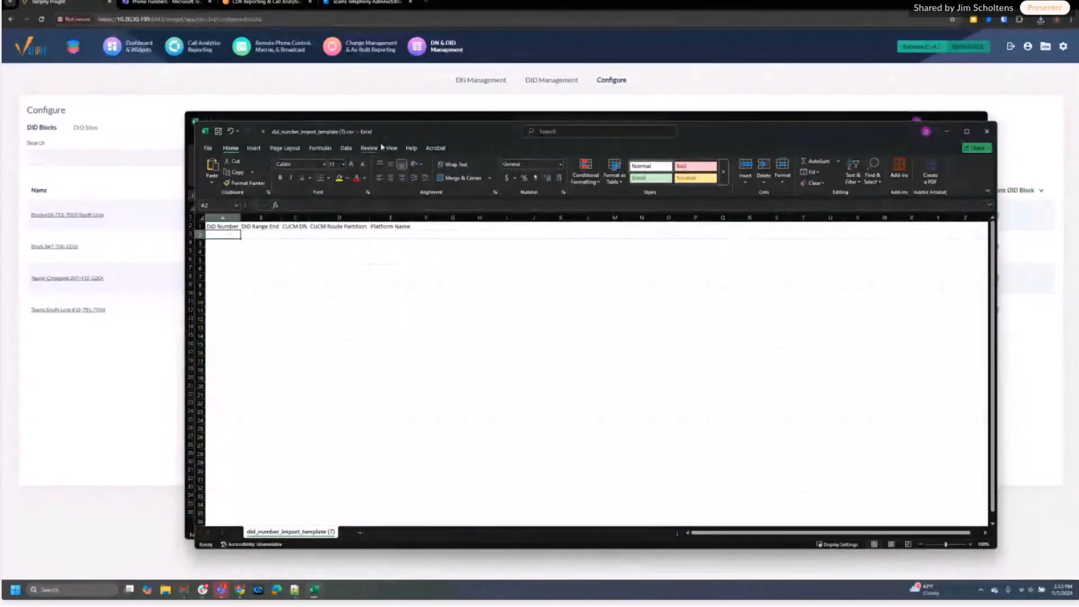
{"action": "left_click_drag", "start_coordinate": [408, 137], "coordinate": [594, 128]}
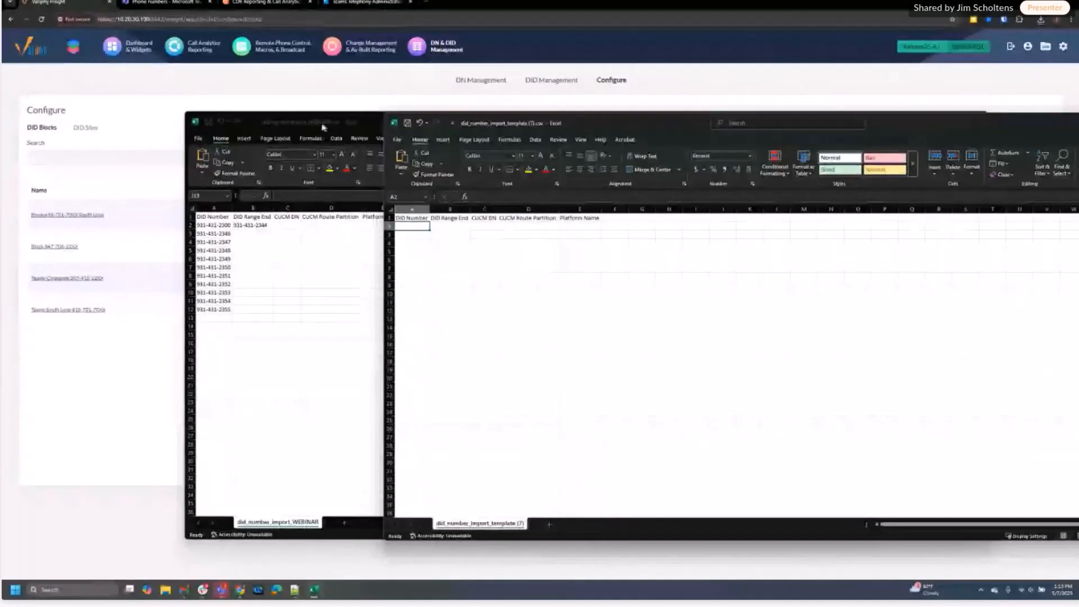
Highlight the WEBINAR workbook's Platform Name cells E2:E12, then minimize both workbooks
{"action": "left_click_drag", "start_coordinate": [322, 125], "coordinate": [276, 123]}
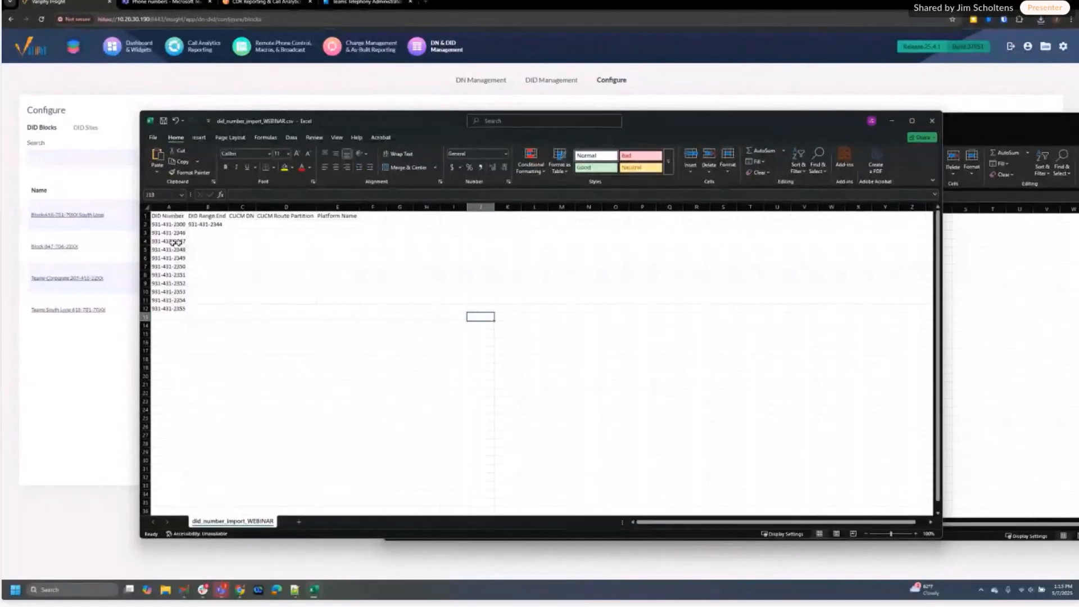
{"action": "left_click_drag", "start_coordinate": [330, 224], "coordinate": [332, 309]}
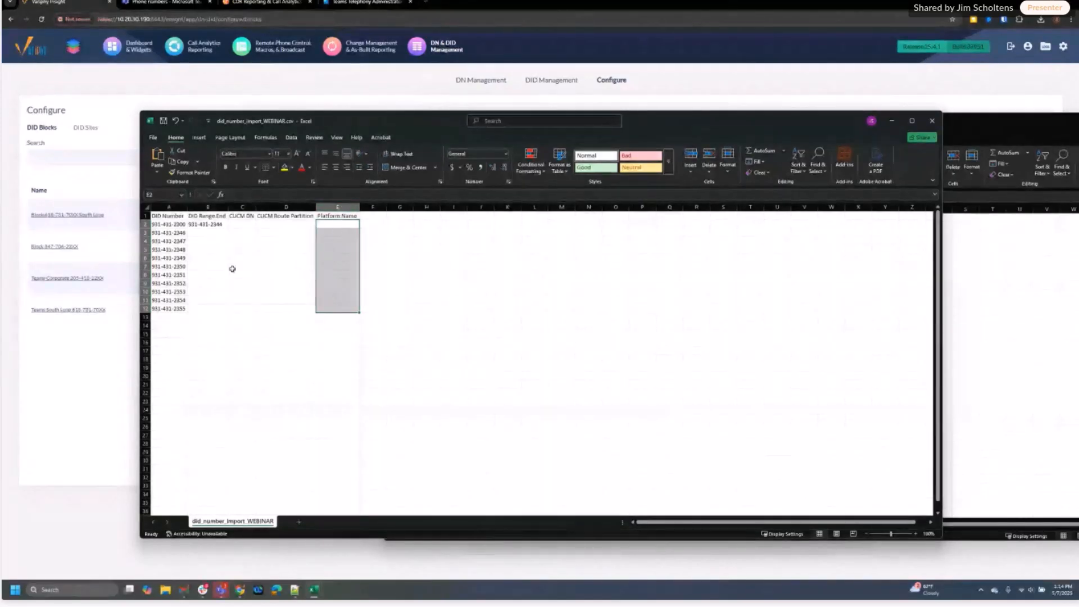
{"action": "left_click", "coordinate": [891, 121]}
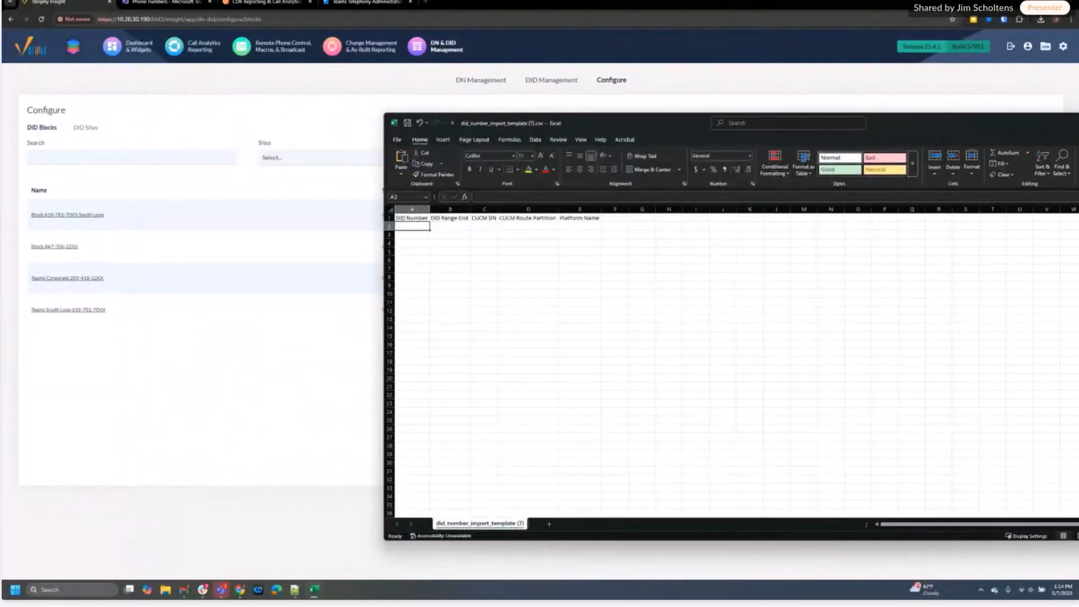
{"action": "left_click", "coordinate": [1076, 122]}
Import did_number_import_WEBINAR.csv with Variphy DID as the selected site
{"action": "mouse_move", "coordinate": [1005, 195]}
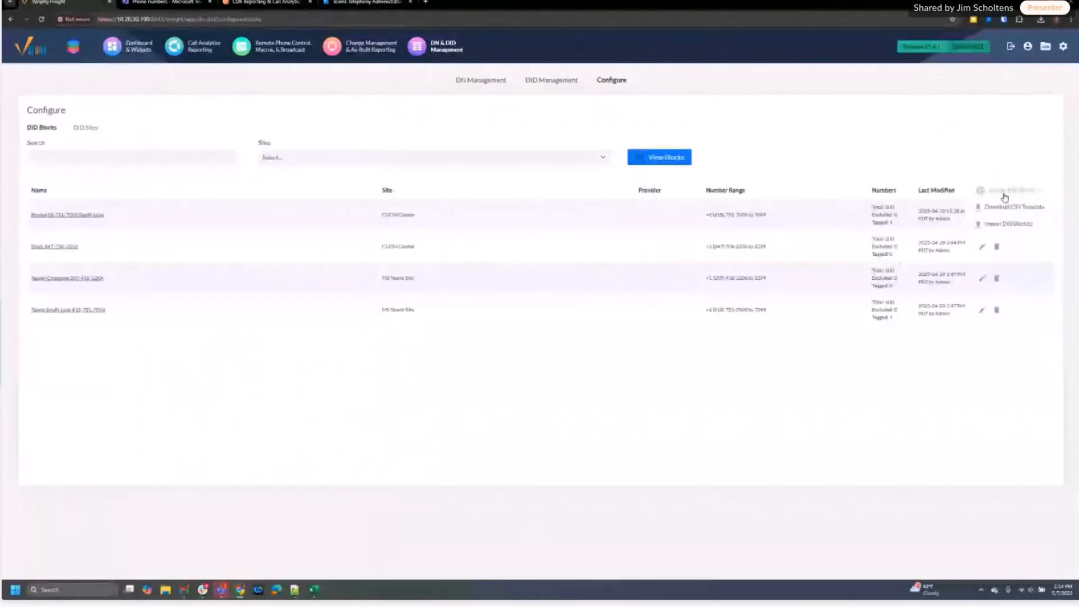
{"action": "left_click", "coordinate": [1003, 226]}
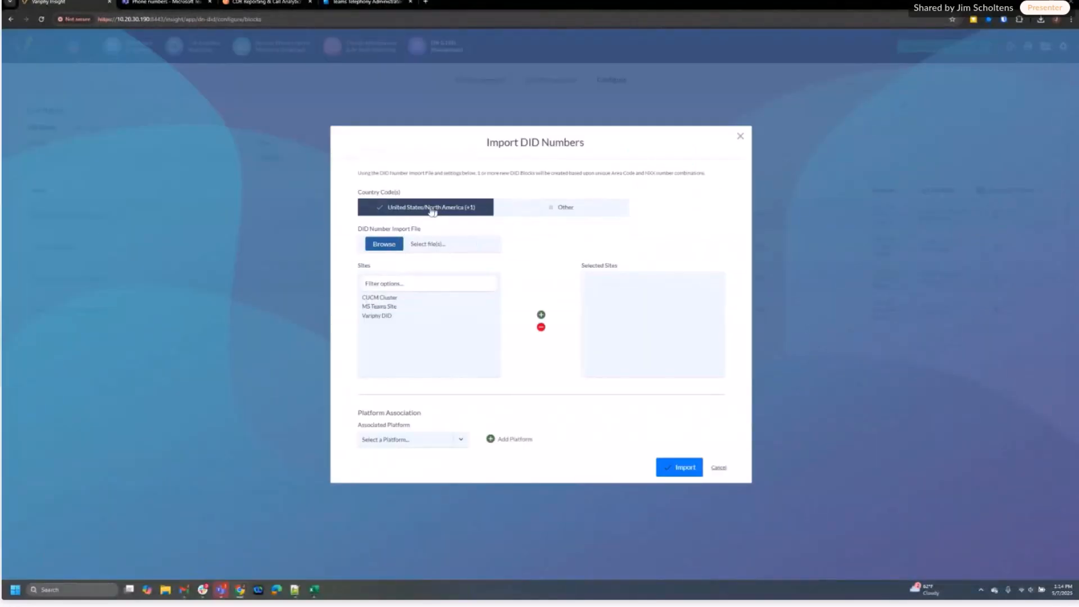
{"action": "left_click", "coordinate": [386, 245]}
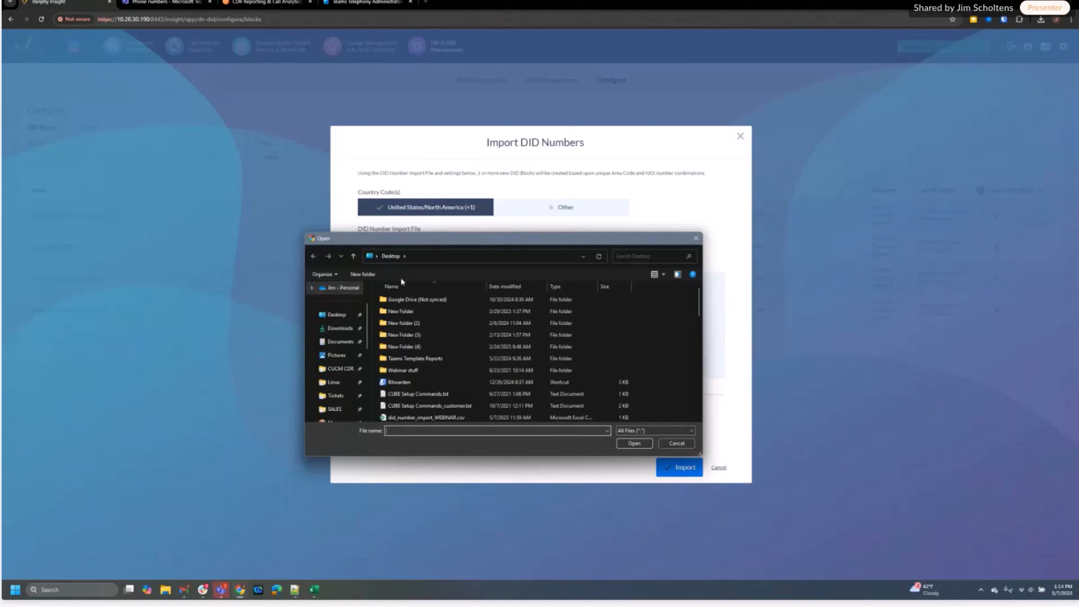
{"action": "double_click", "coordinate": [417, 418]}
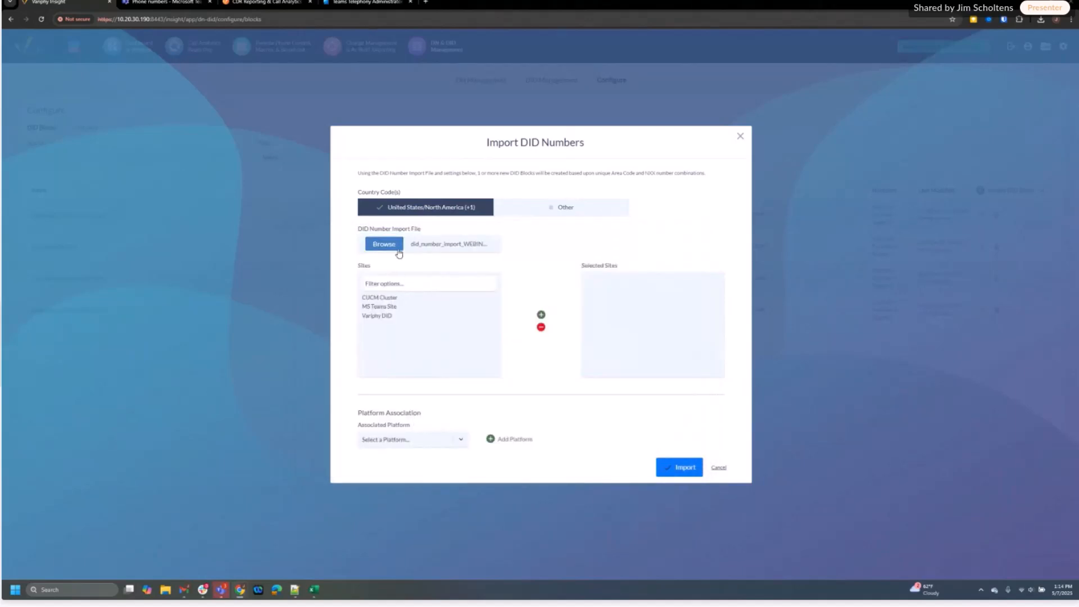
{"action": "double_click", "coordinate": [373, 318]}
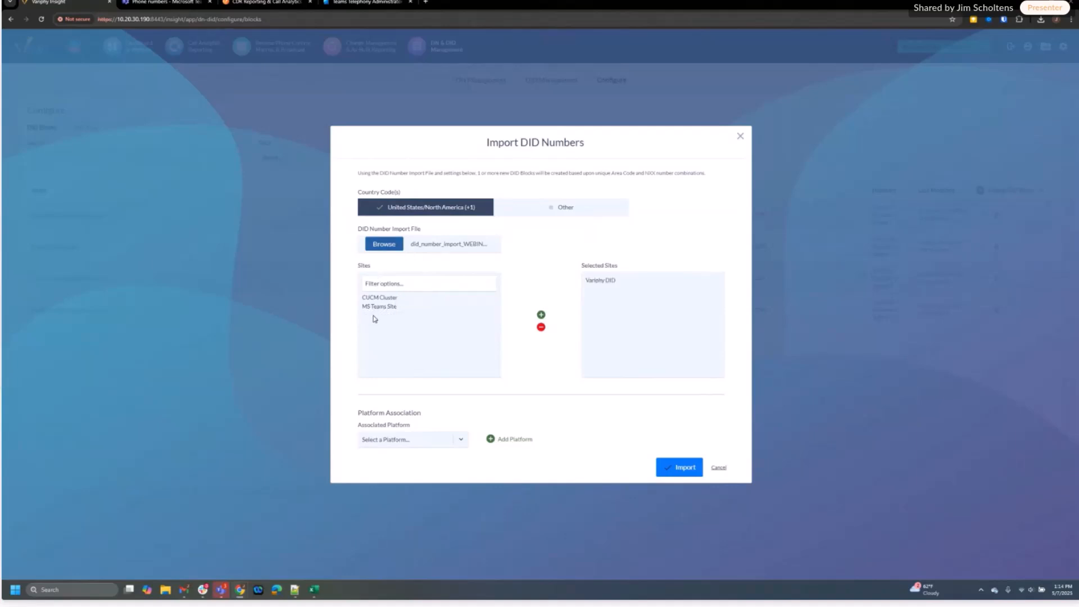
Link the import to My Microsoft Tenant and run it as a new DID block
{"action": "left_click", "coordinate": [461, 441]}
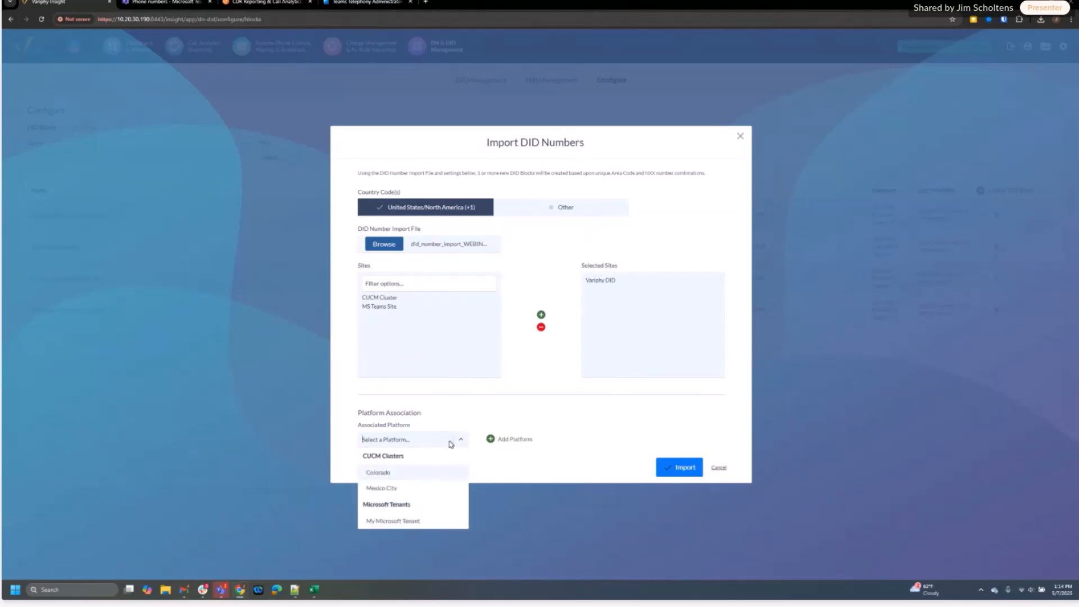
{"action": "left_click", "coordinate": [394, 523]}
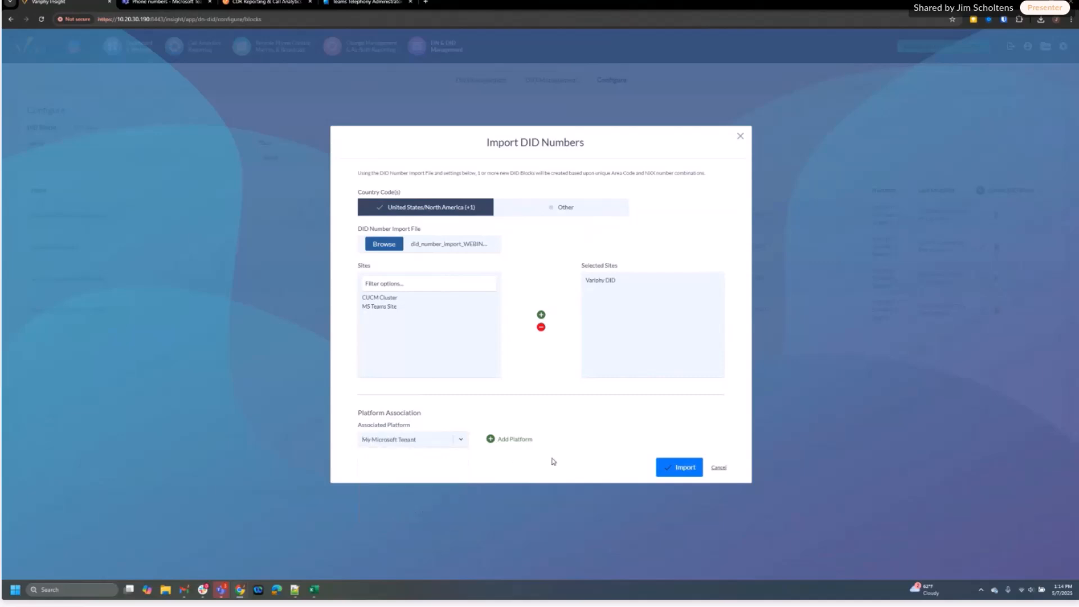
{"action": "left_click", "coordinate": [493, 444]}
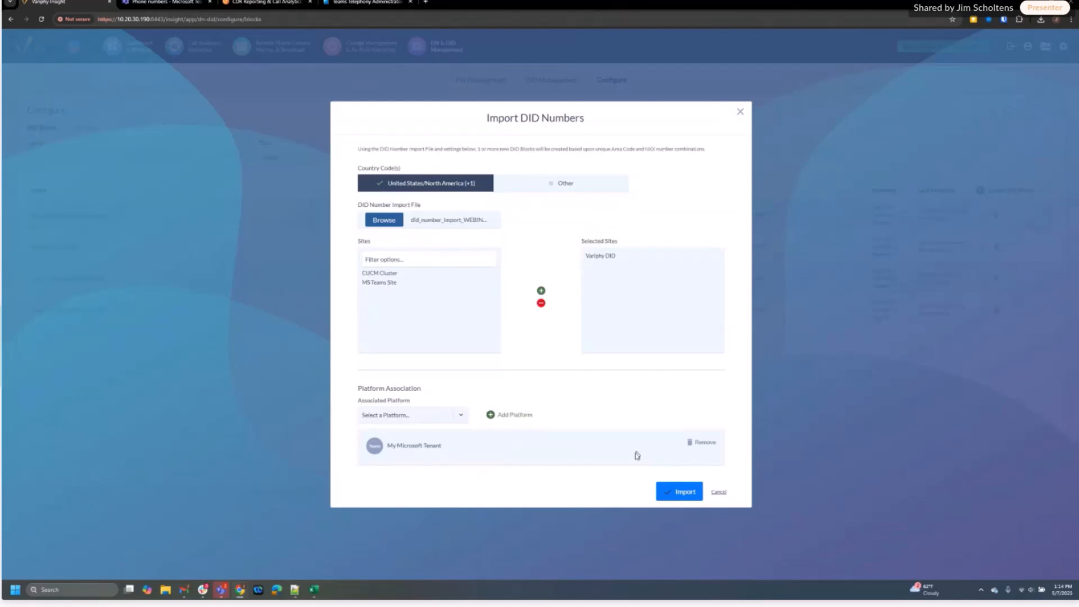
{"action": "left_click", "coordinate": [682, 493]}
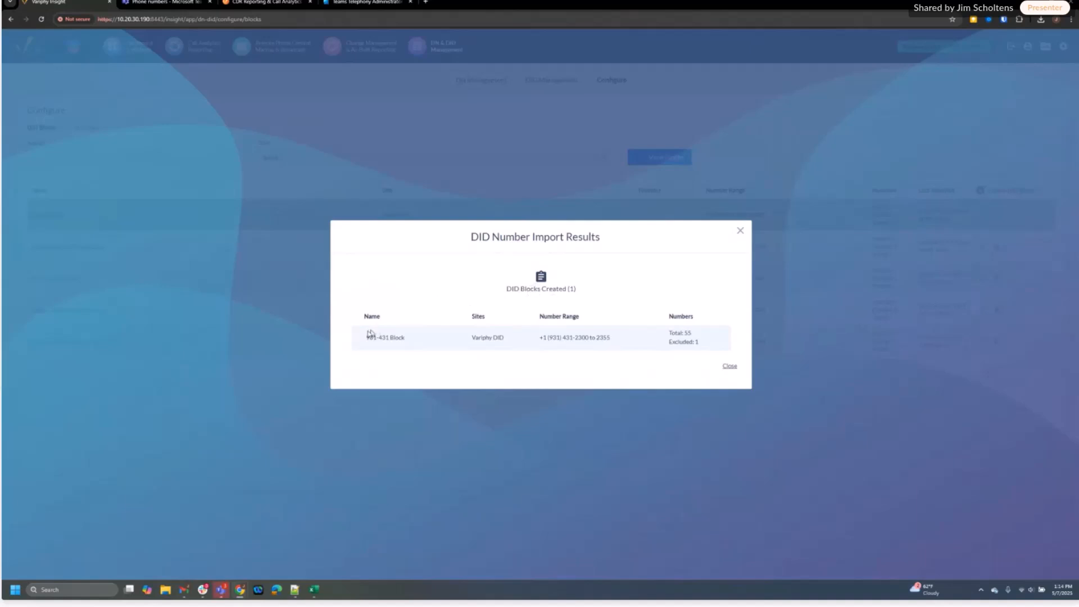
Review the 931-431 Block name, Variphy DID site and 1 excluded number, then close the results
{"action": "left_click_drag", "start_coordinate": [368, 337], "coordinate": [424, 342]}
{"action": "left_click_drag", "start_coordinate": [478, 338], "coordinate": [527, 341]}
{"action": "left_click_drag", "start_coordinate": [667, 342], "coordinate": [703, 345]}
{"action": "left_click", "coordinate": [733, 370]}
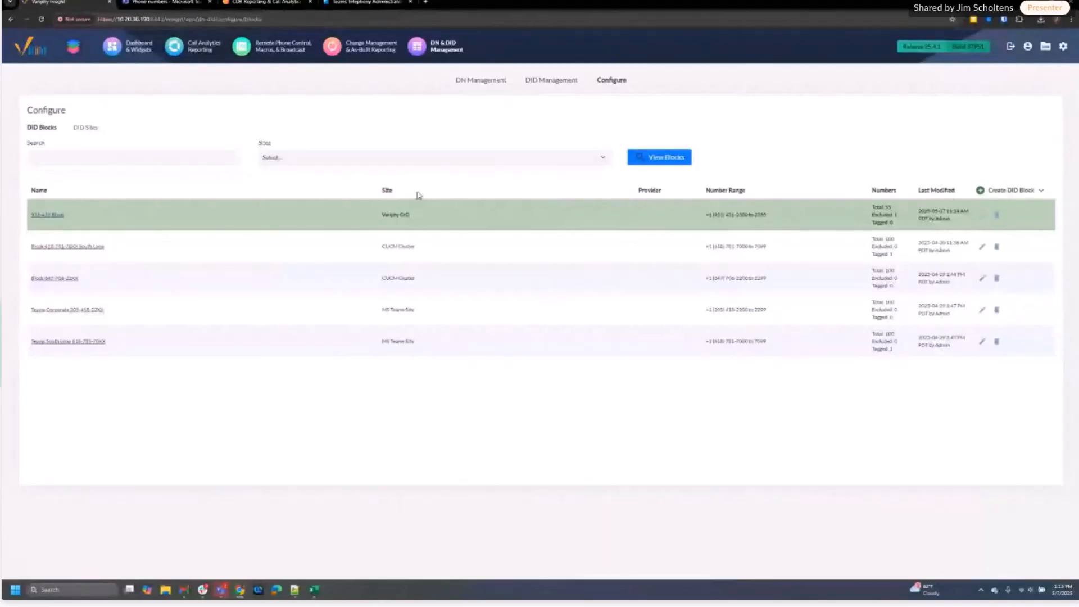
Open DID Management and filter on all sites and all associated DID blocks
{"action": "left_click", "coordinate": [552, 80]}
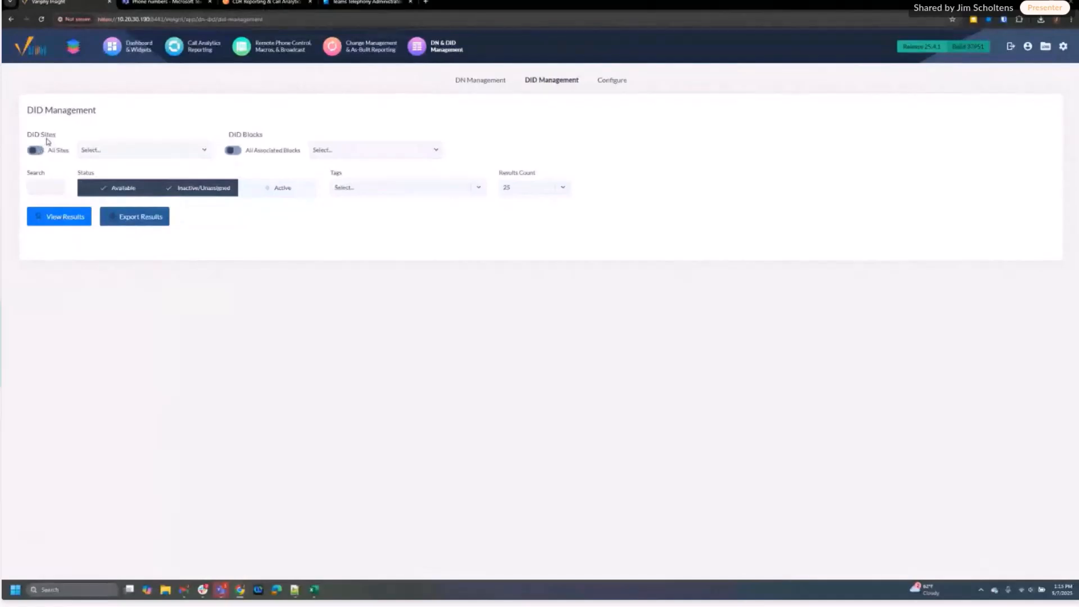
{"action": "left_click", "coordinate": [87, 149]}
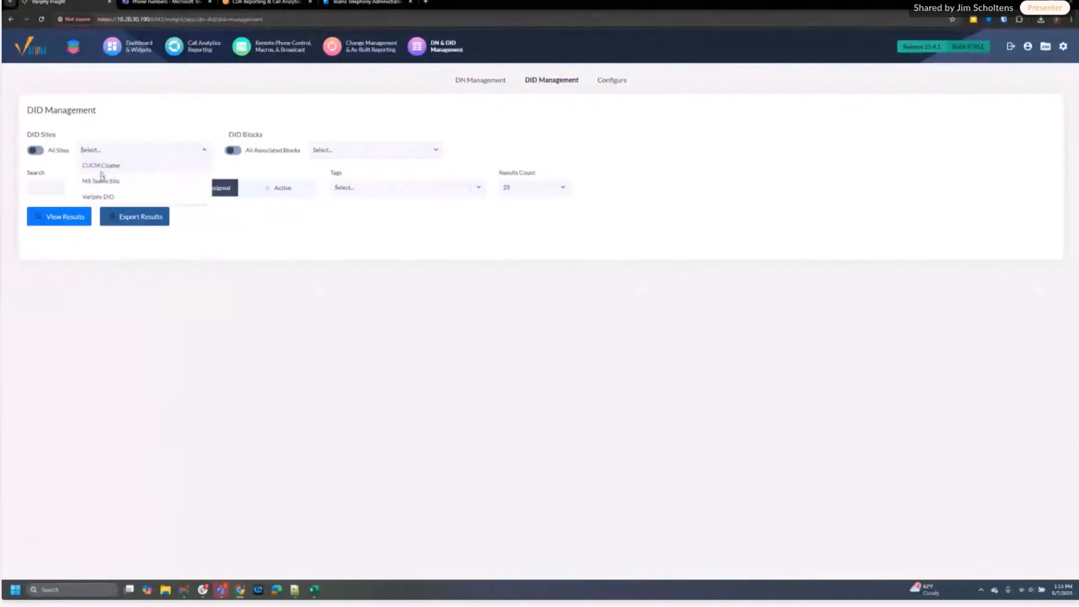
{"action": "left_click", "coordinate": [101, 182]}
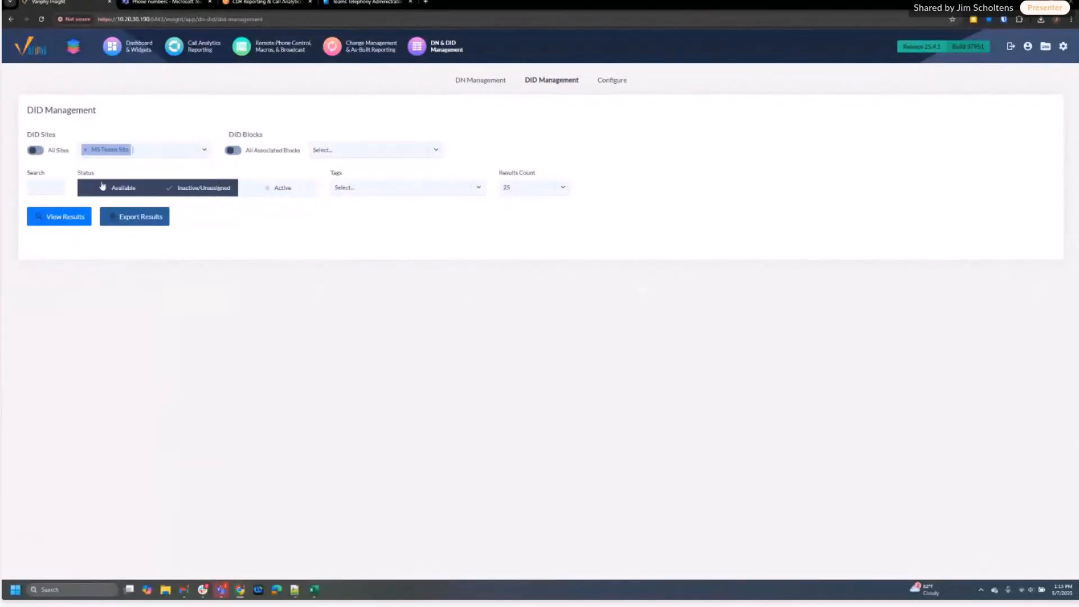
{"action": "left_click", "coordinate": [140, 156]}
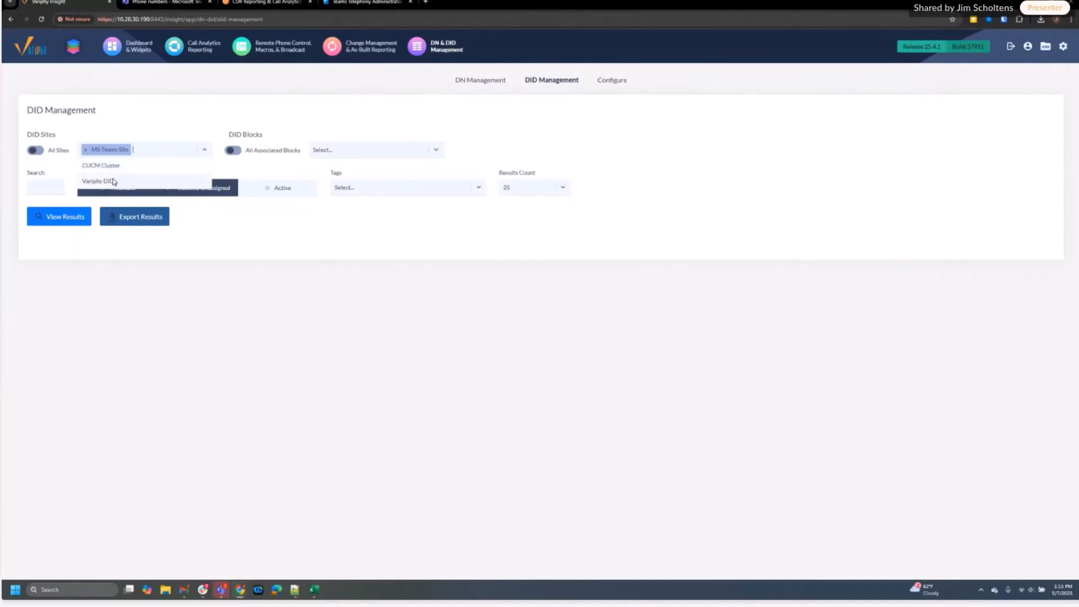
{"action": "left_click", "coordinate": [113, 181]}
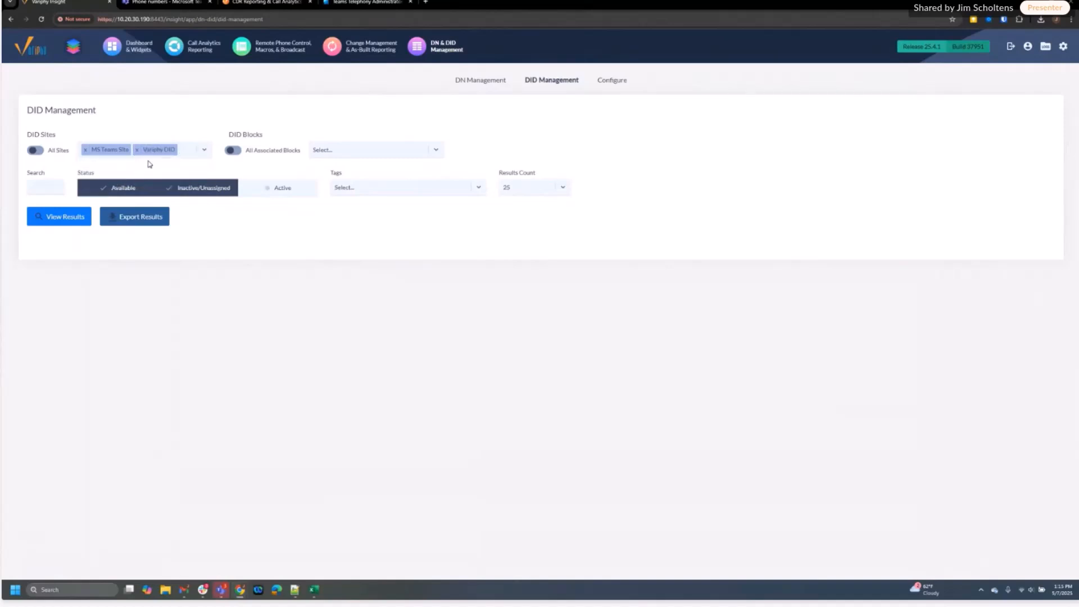
{"action": "left_click", "coordinate": [39, 152]}
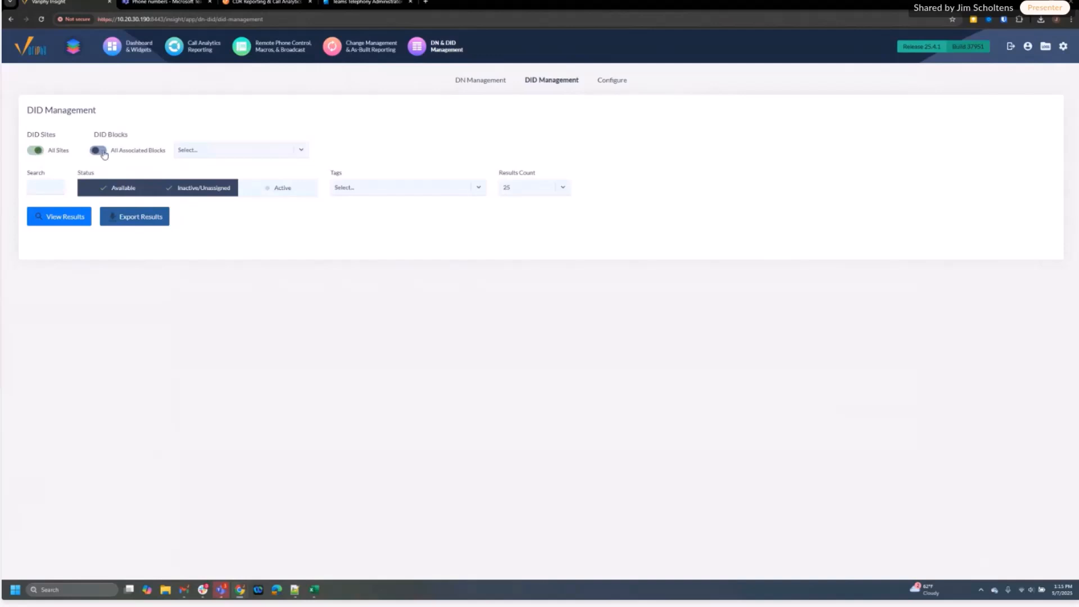
{"action": "left_click", "coordinate": [195, 151]}
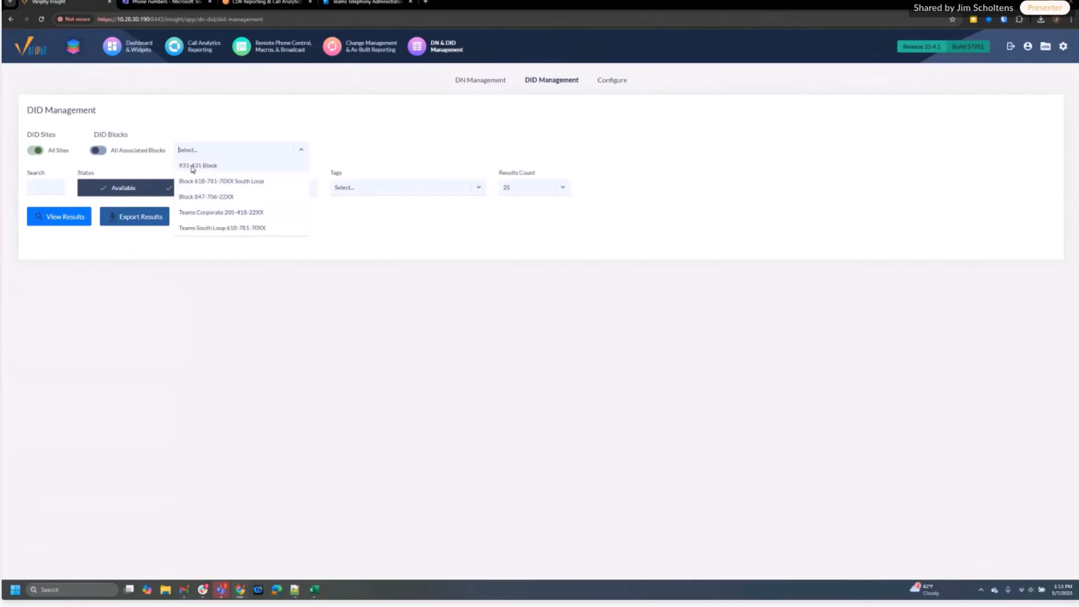
{"action": "left_click", "coordinate": [101, 150]}
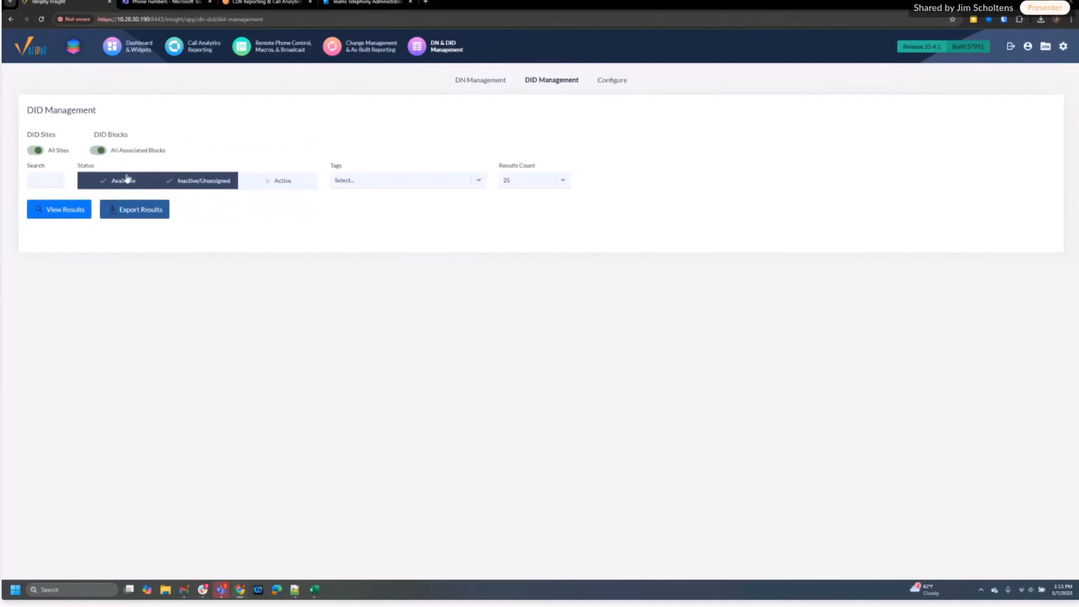
Search XXXX for Active and Inactive/Unassigned numbers, showing up to 100 results
{"action": "left_click", "coordinate": [52, 181]}
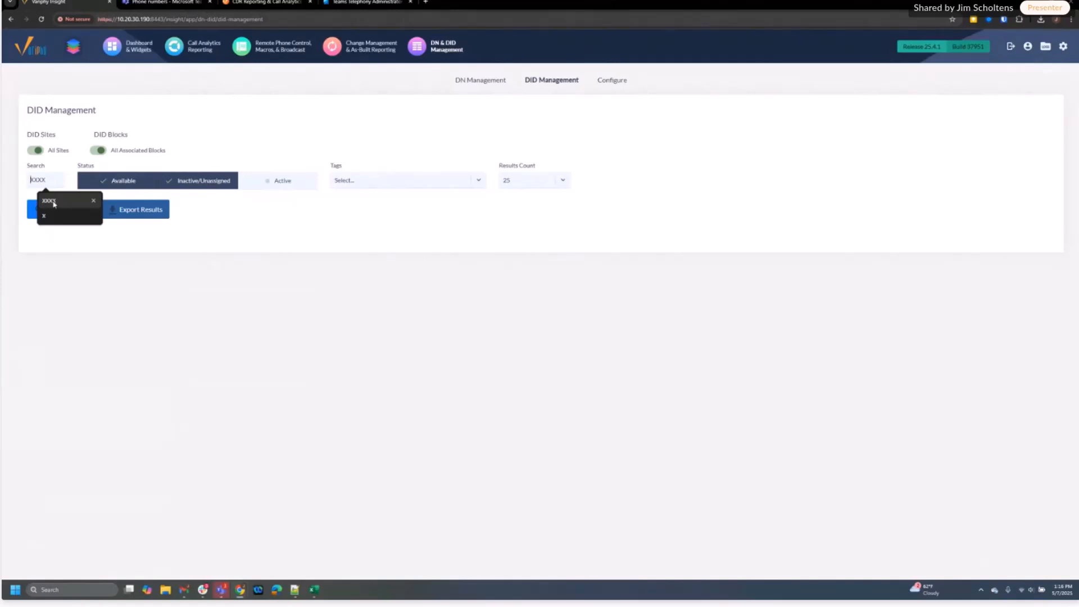
{"action": "left_click", "coordinate": [50, 201]}
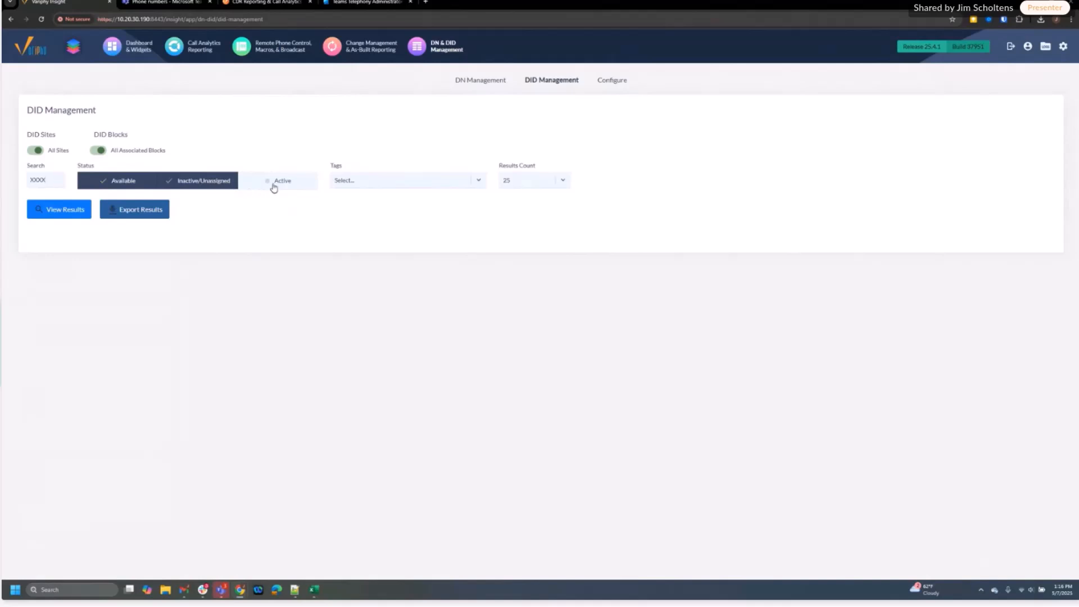
{"action": "left_click", "coordinate": [113, 182]}
{"action": "left_click", "coordinate": [265, 184]}
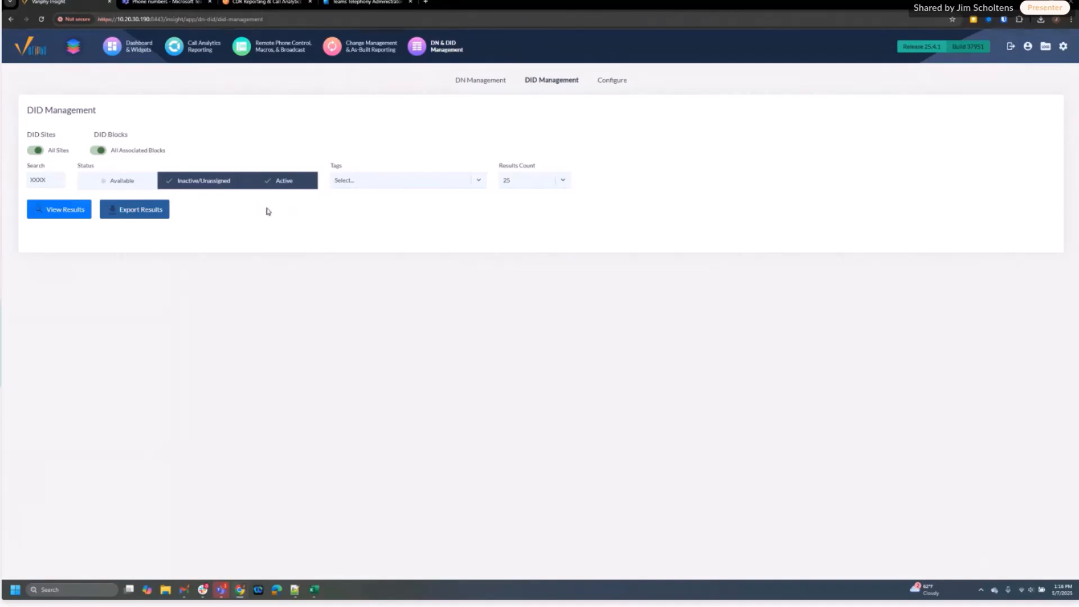
{"action": "left_click", "coordinate": [370, 188]}
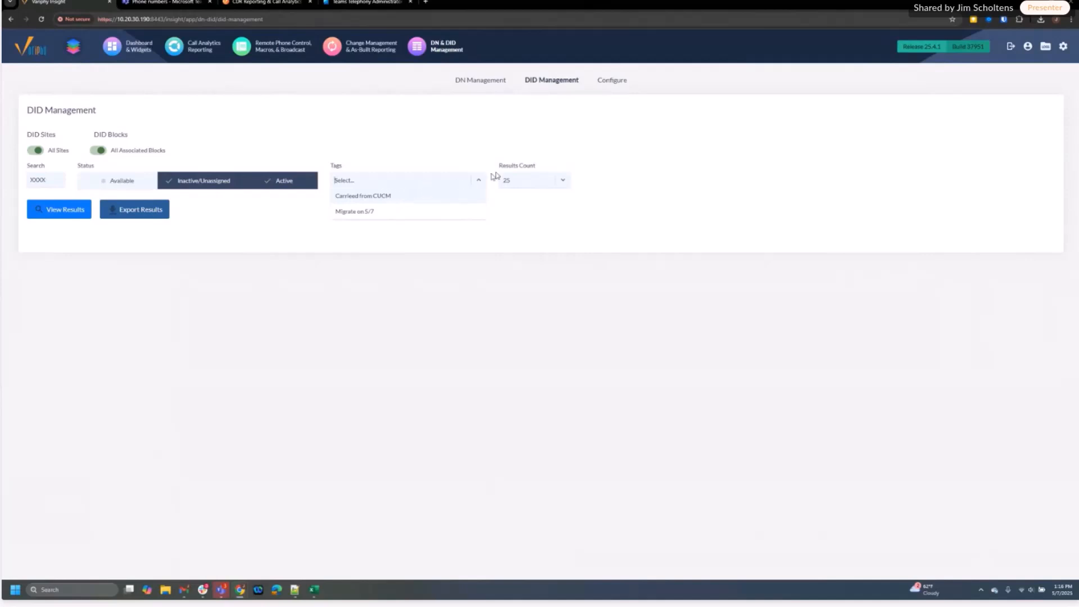
{"action": "left_click", "coordinate": [445, 151]}
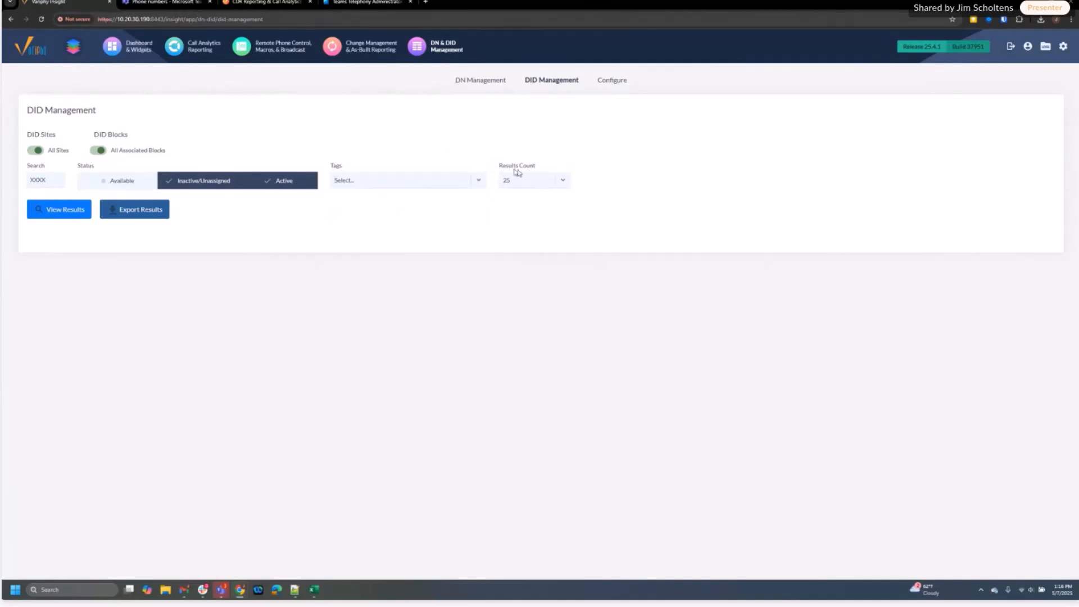
{"action": "left_click", "coordinate": [563, 185]}
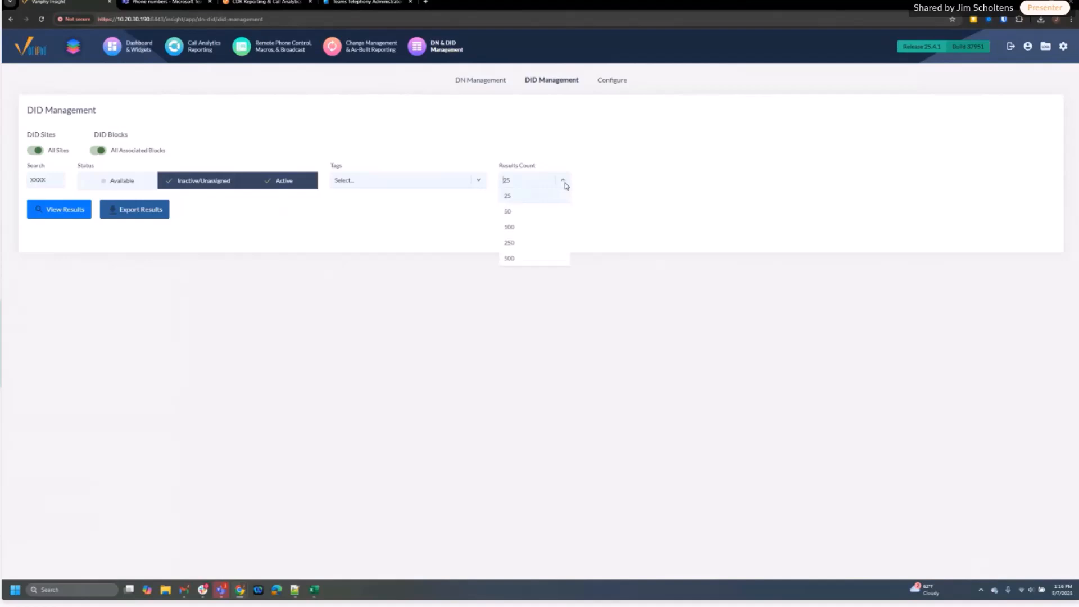
{"action": "left_click", "coordinate": [515, 228]}
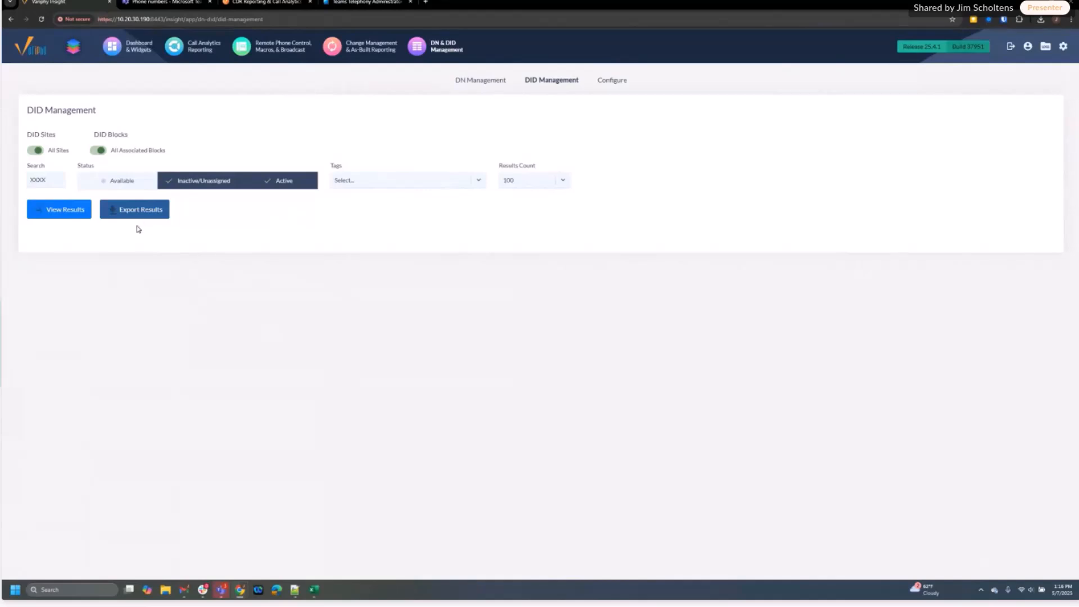
Run the search and scroll through the 13 Active and Inactive/Unassigned DID results
{"action": "left_click", "coordinate": [63, 218]}
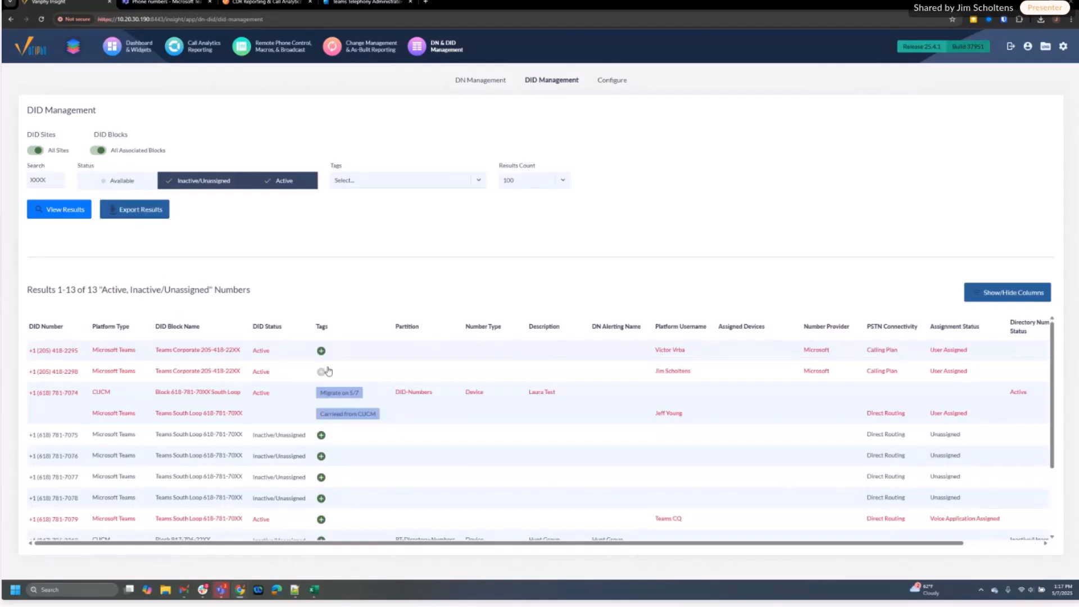
{"action": "scroll", "coordinate": [405, 397], "scroll_direction": "down", "scroll_amount": 1}
{"action": "scroll", "coordinate": [409, 400], "scroll_direction": "up", "scroll_amount": 1}
{"action": "left_click", "coordinate": [992, 295]}
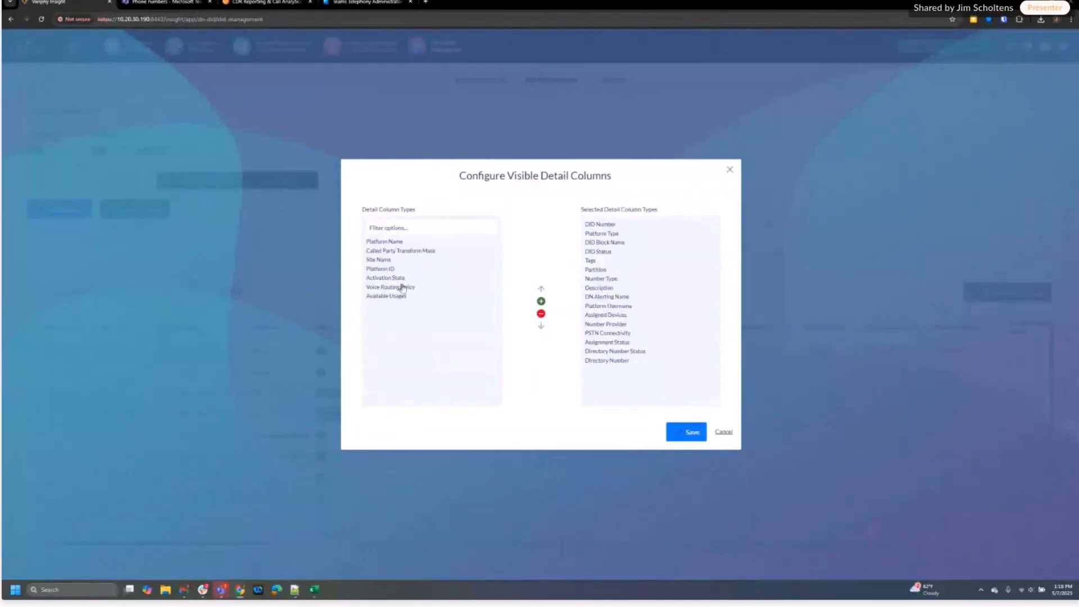
{"action": "left_click", "coordinate": [724, 434]}
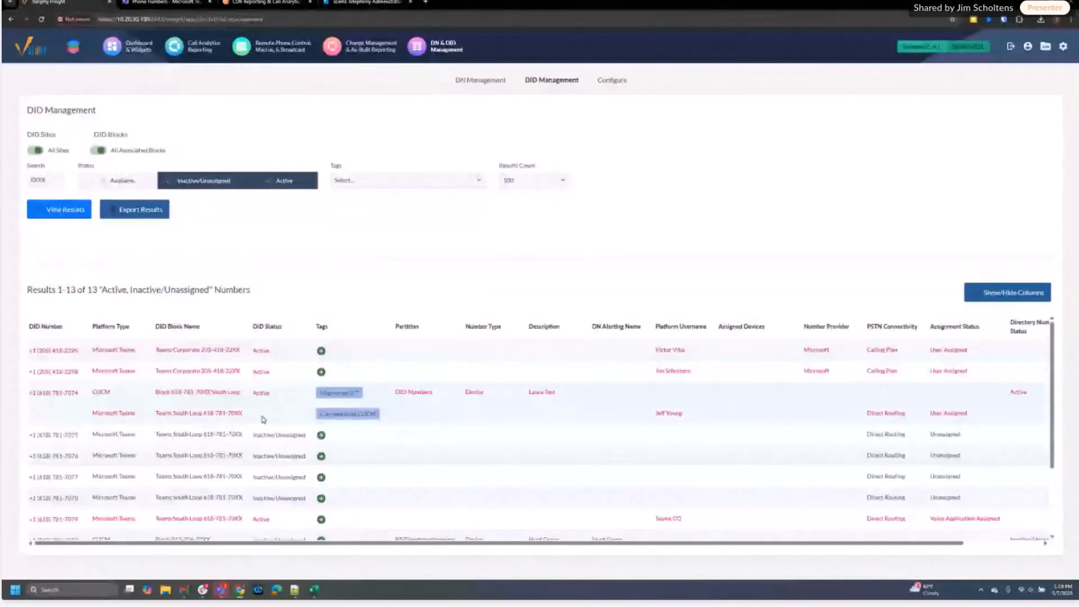
Scroll the DID results, then switch to the Teams admin center phone numbers list
{"action": "scroll", "coordinate": [268, 420], "scroll_direction": "down", "scroll_amount": 2}
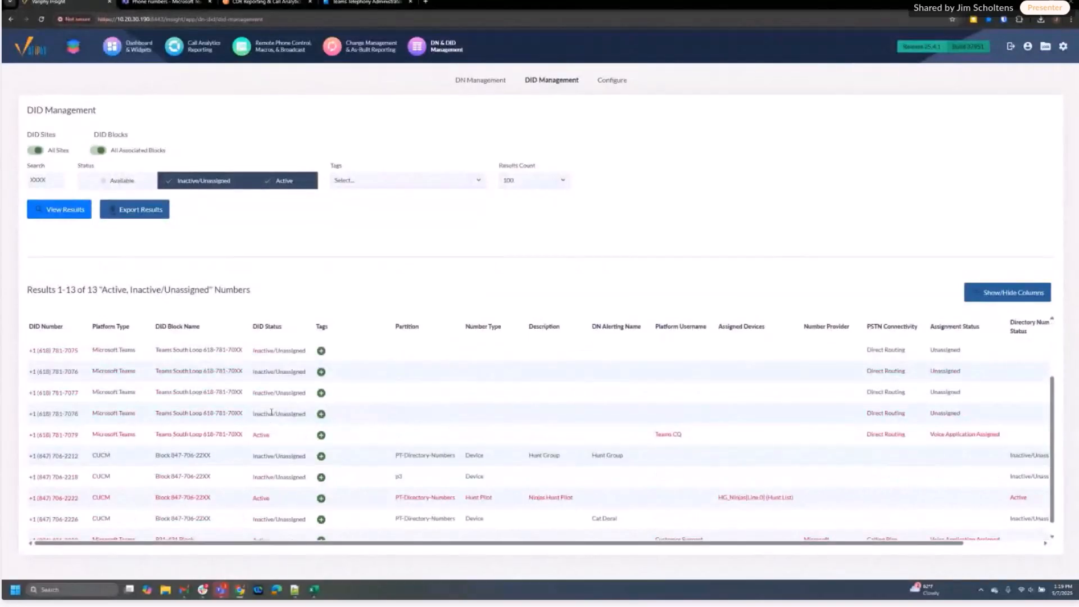
{"action": "scroll", "coordinate": [270, 416], "scroll_direction": "up", "scroll_amount": 1}
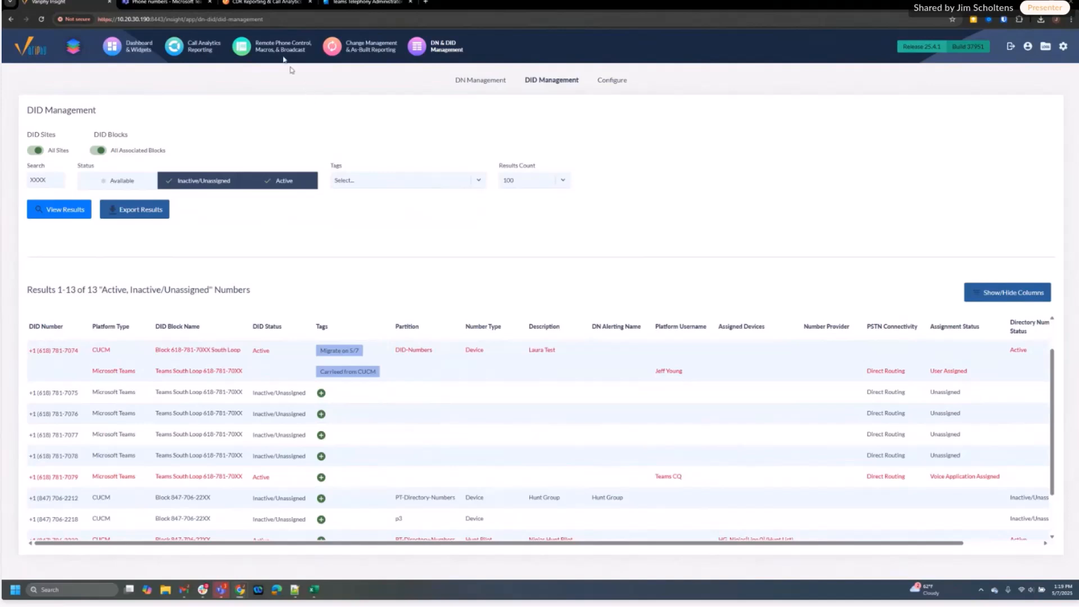
{"action": "left_click", "coordinate": [181, 3]}
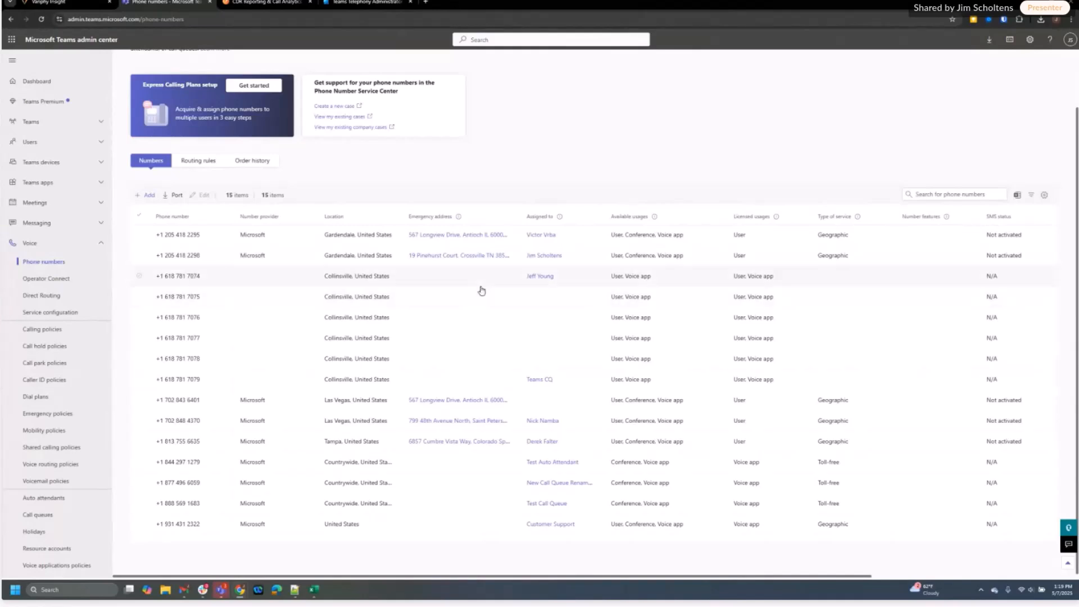
Return to Variphy Insight's 13-number DID Management results
{"action": "left_click", "coordinate": [84, 7]}
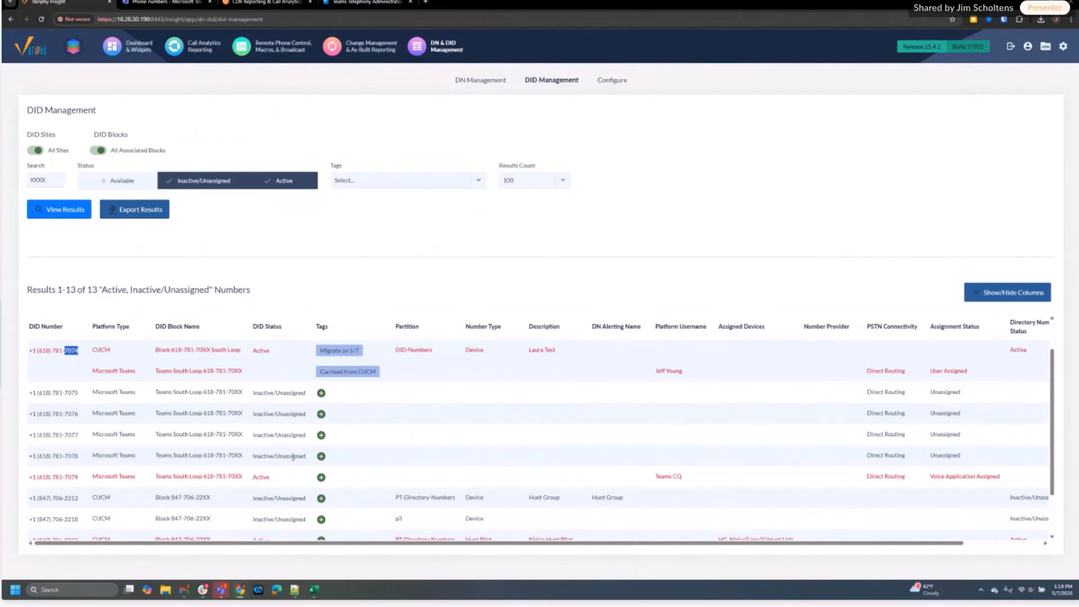
Compare with the Teams numbers list, then highlight platform usernames and a User Assigned status
{"action": "left_click", "coordinate": [169, 2]}
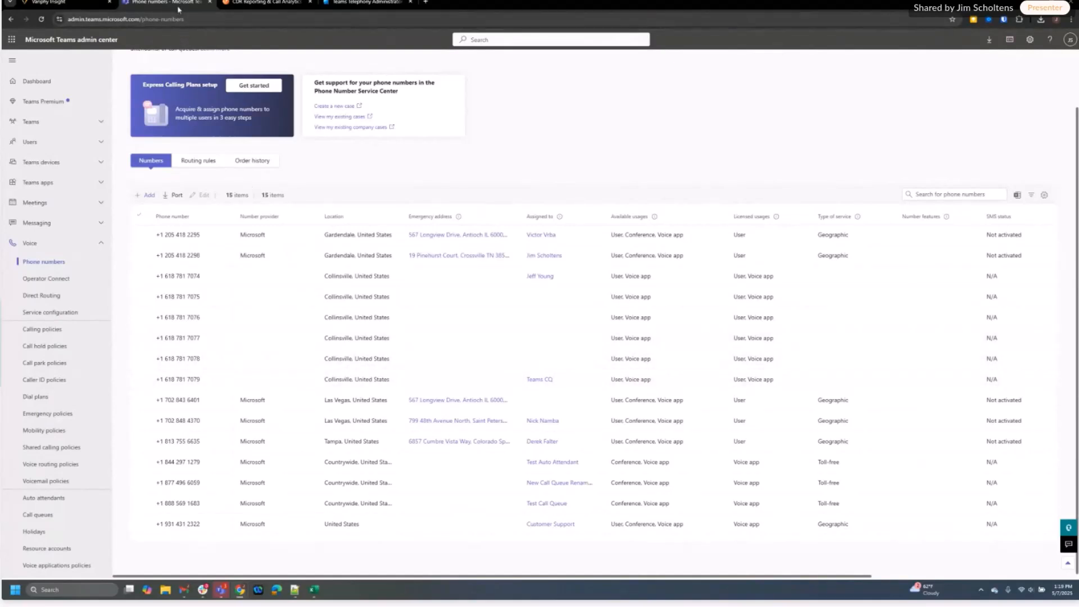
{"action": "left_click", "coordinate": [72, 4]}
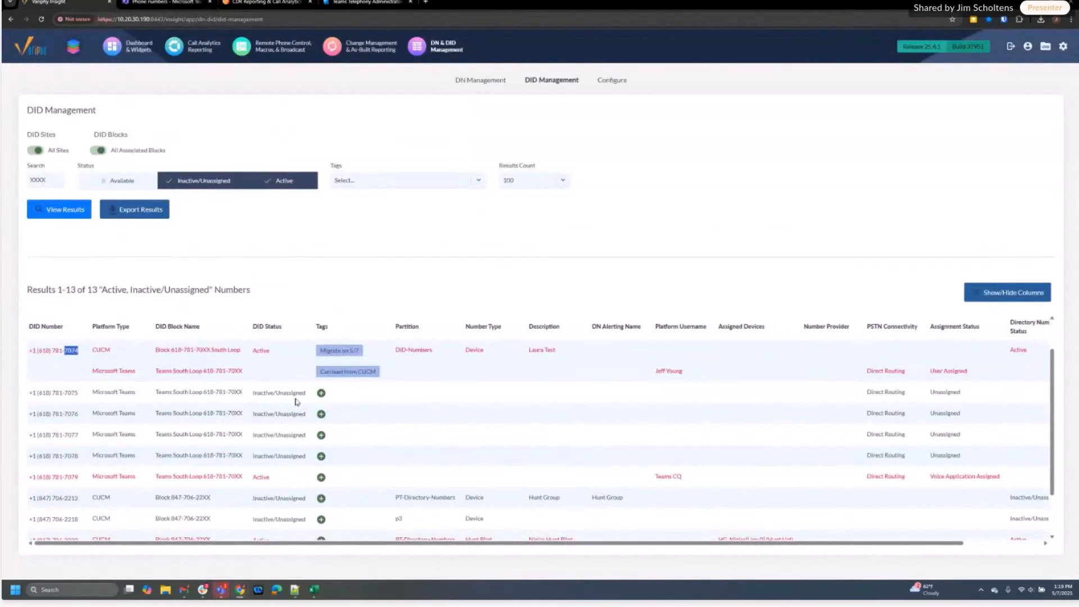
{"action": "scroll", "coordinate": [349, 434], "scroll_direction": "down", "scroll_amount": 2}
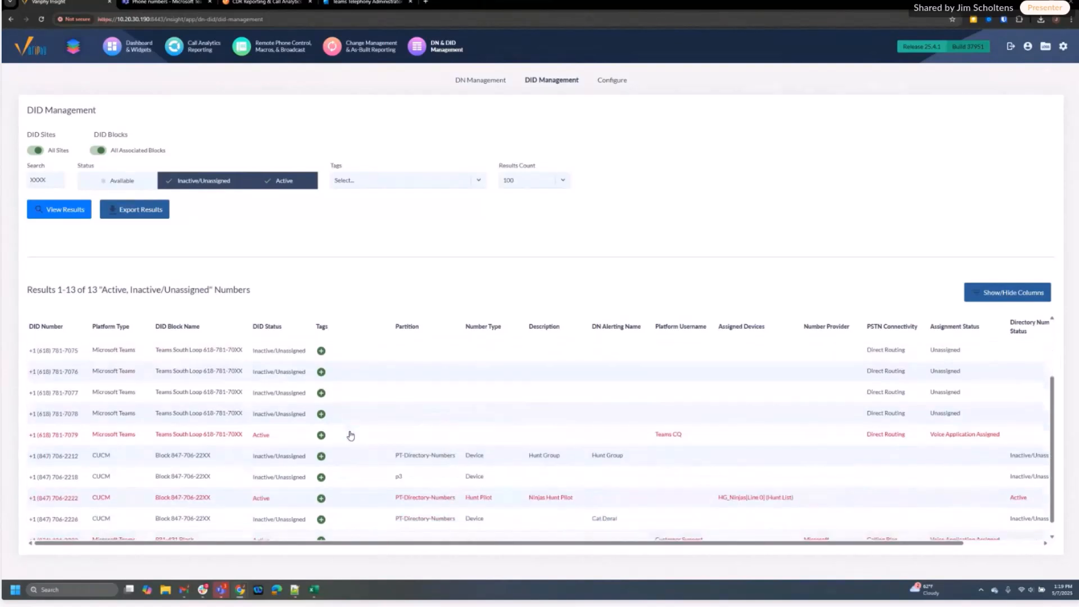
{"action": "scroll", "coordinate": [350, 434], "scroll_direction": "up", "scroll_amount": 3}
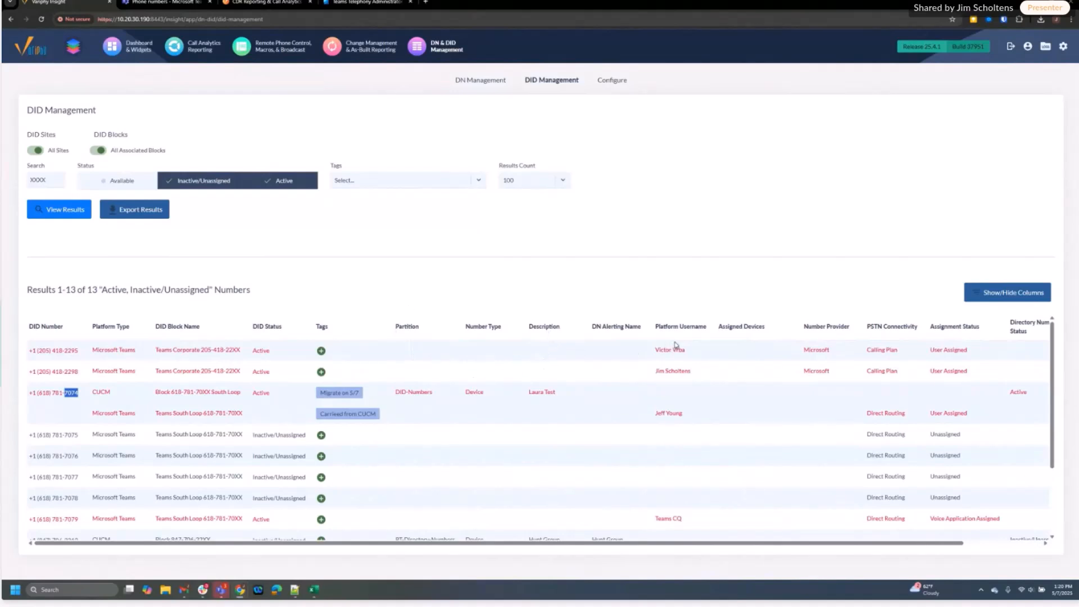
{"action": "left_click_drag", "start_coordinate": [655, 350], "coordinate": [691, 372]}
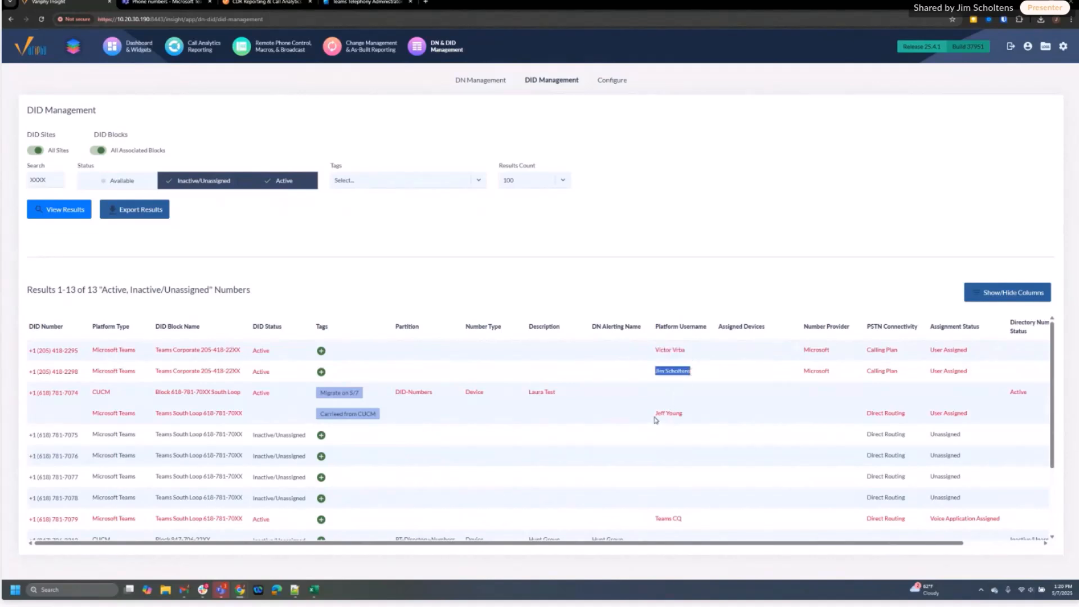
{"action": "left_click_drag", "start_coordinate": [655, 413], "coordinate": [687, 416]}
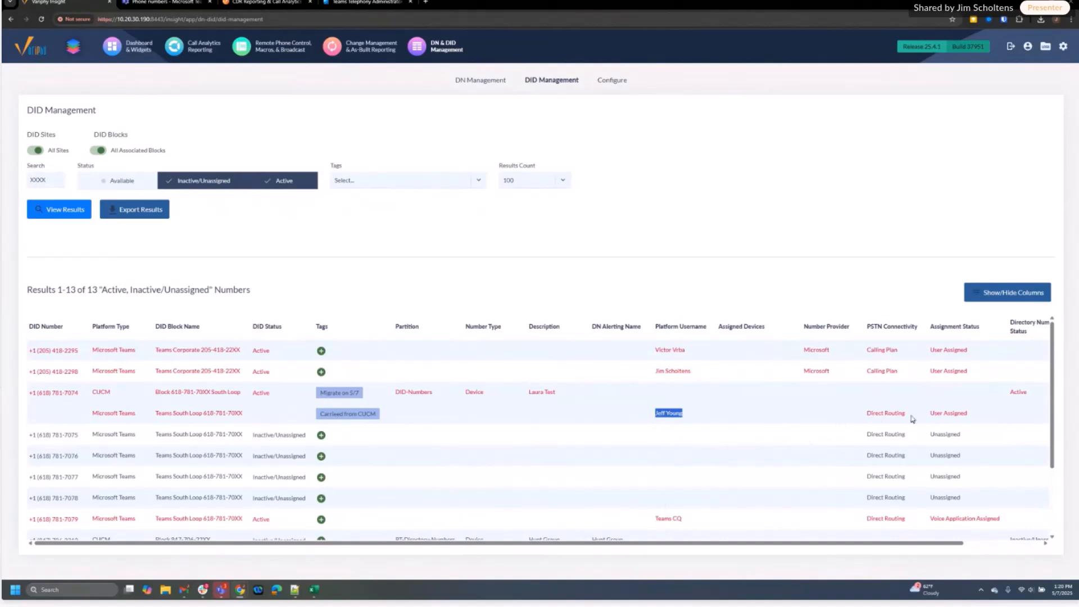
{"action": "left_click_drag", "start_coordinate": [929, 350], "coordinate": [966, 349]}
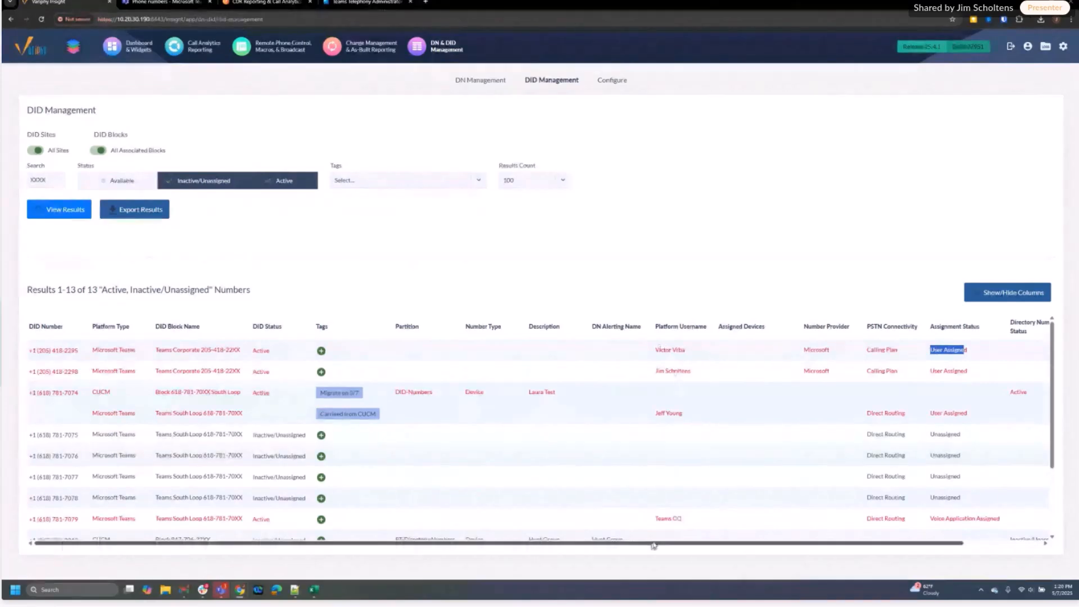
Highlight the Teams CQ and Customer Support usernames with their Voice Application Assigned status
{"action": "left_click_drag", "start_coordinate": [656, 519], "coordinate": [693, 527]}
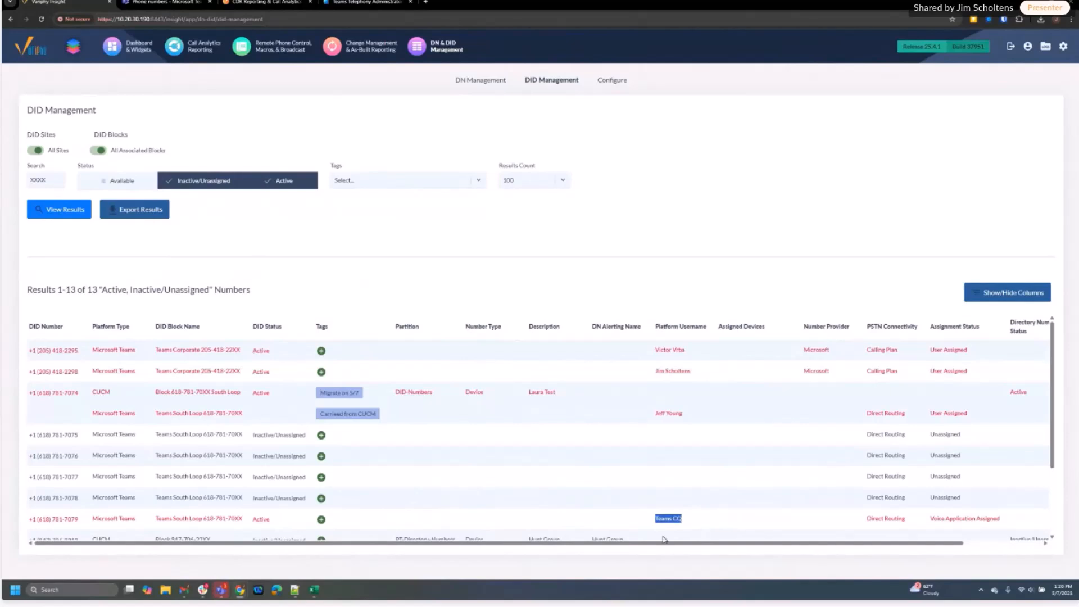
{"action": "left_click", "coordinate": [932, 519]}
{"action": "left_click_drag", "start_coordinate": [931, 519], "coordinate": [1005, 529]}
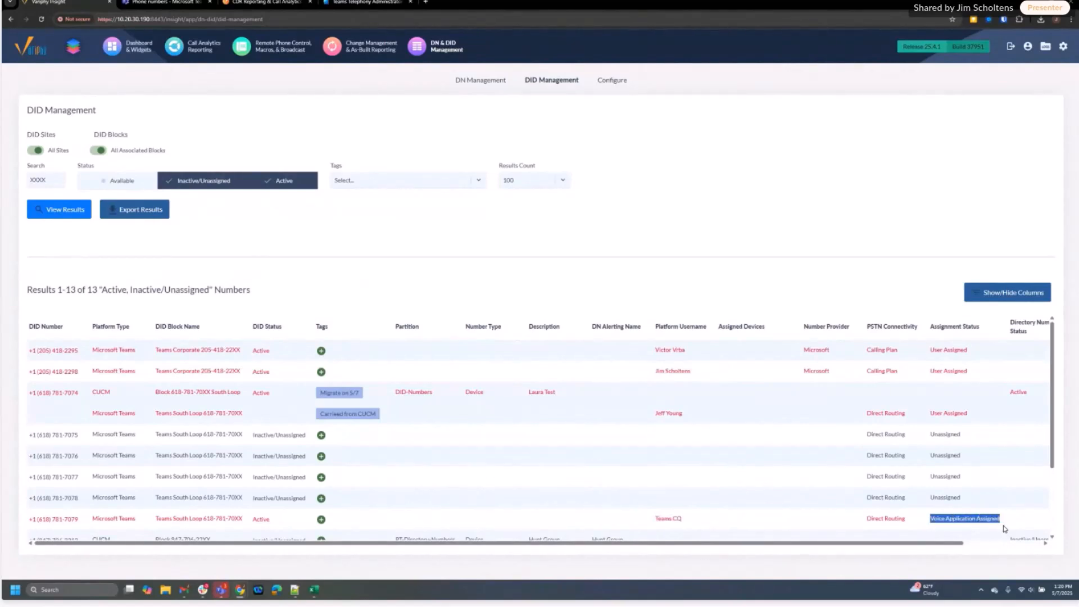
{"action": "scroll", "coordinate": [978, 509], "scroll_direction": "down", "scroll_amount": 2}
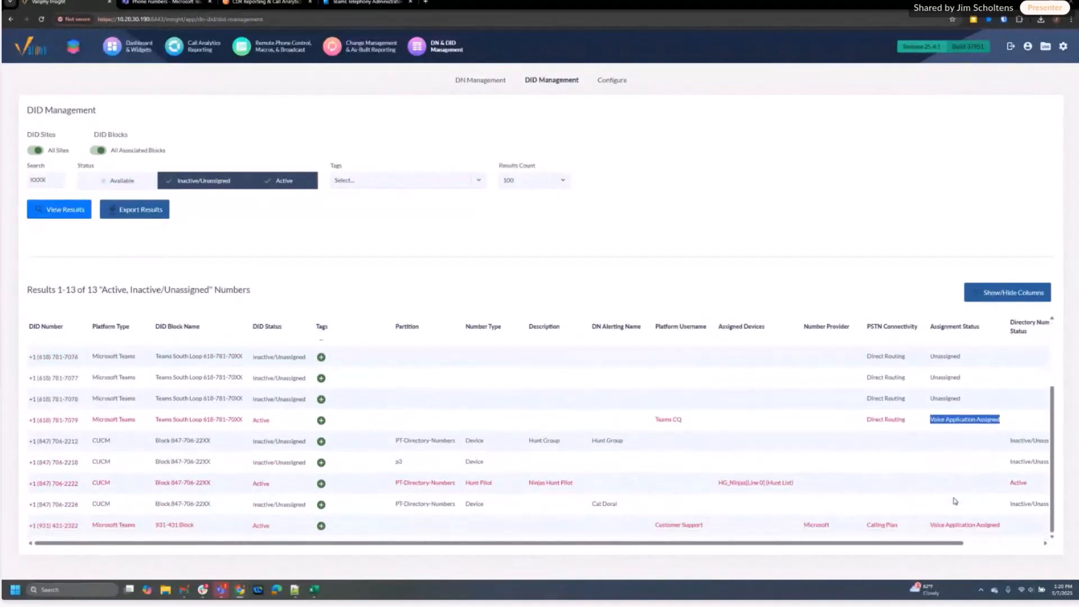
{"action": "left_click_drag", "start_coordinate": [655, 525], "coordinate": [707, 533]}
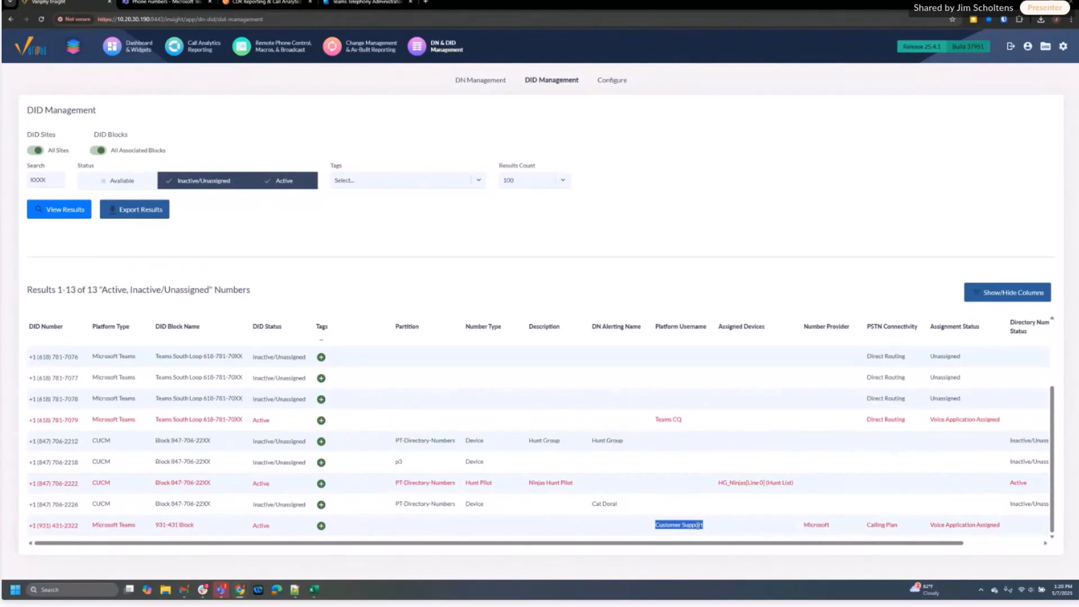
{"action": "left_click_drag", "start_coordinate": [929, 525], "coordinate": [1004, 532]}
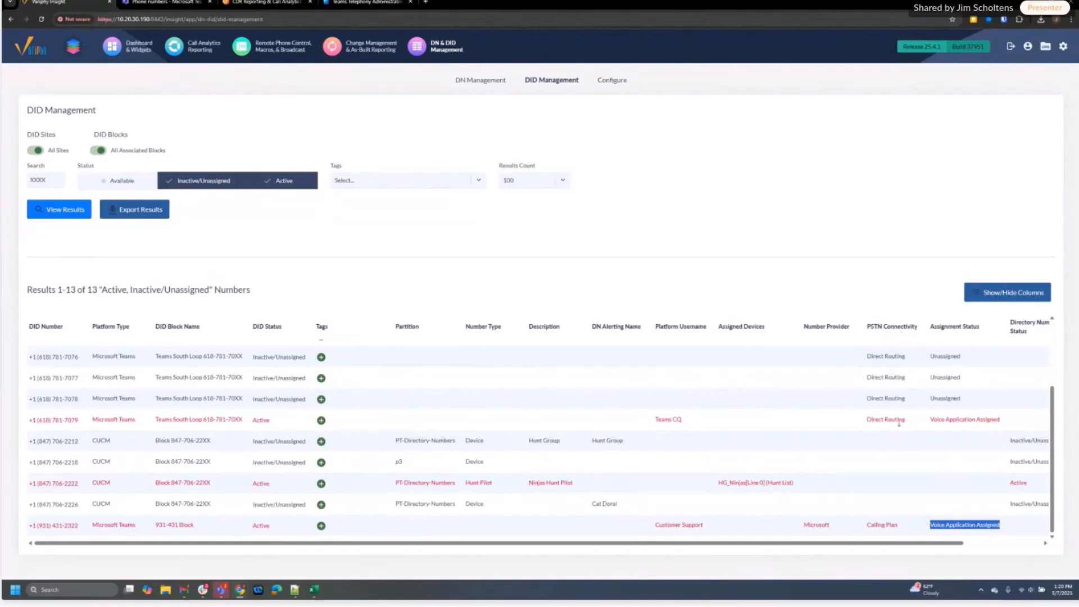
{"action": "scroll", "coordinate": [894, 477], "scroll_direction": "up", "scroll_amount": 3}
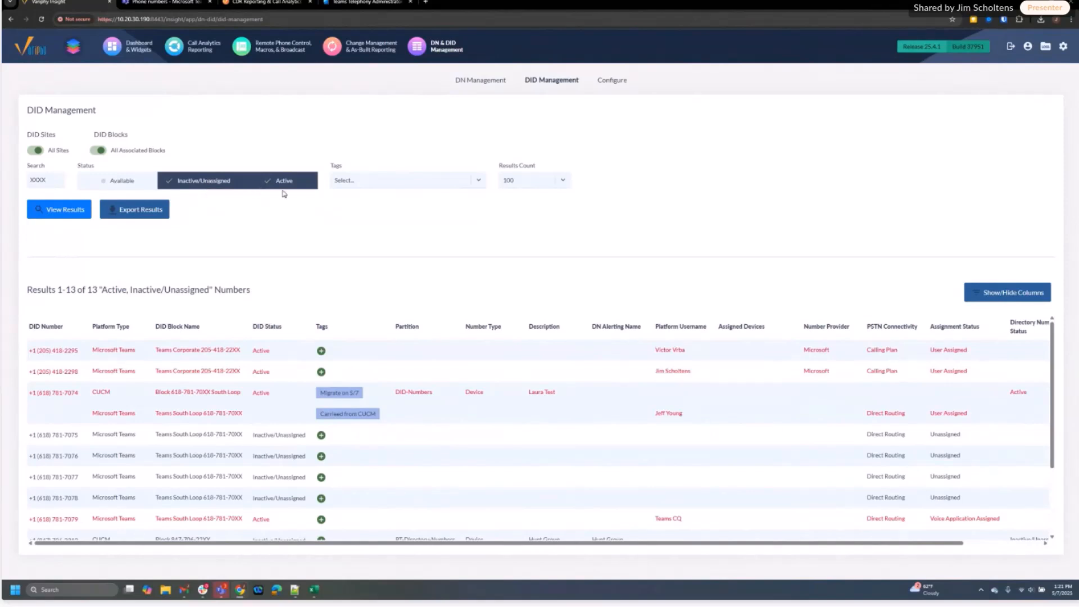
Limit the status filter to Available and the site filter to Variphy DID only
{"action": "left_click", "coordinate": [123, 181]}
{"action": "left_click", "coordinate": [188, 183]}
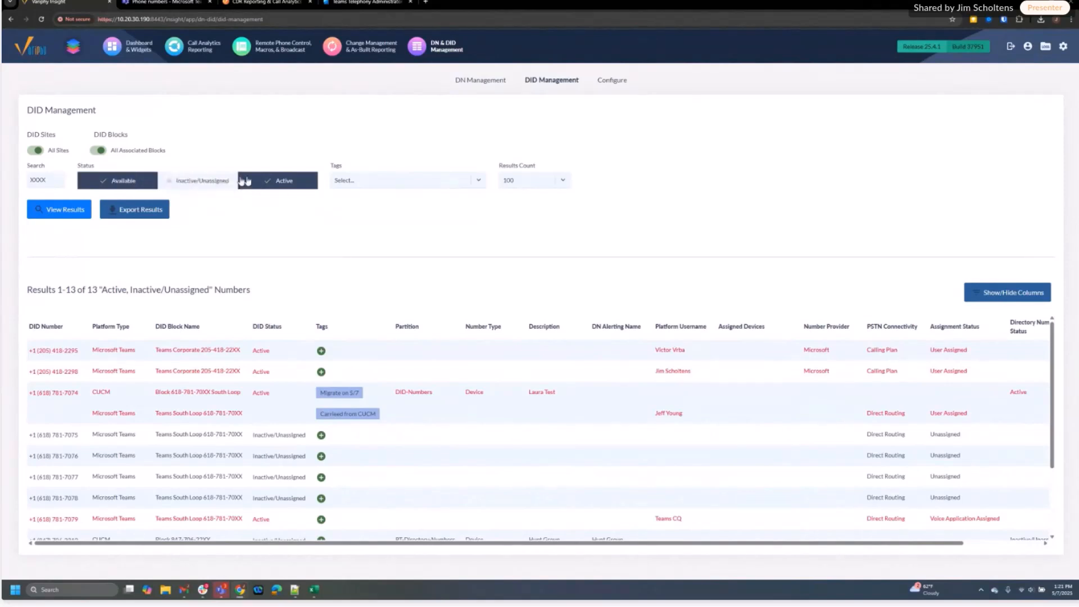
{"action": "left_click", "coordinate": [274, 181]}
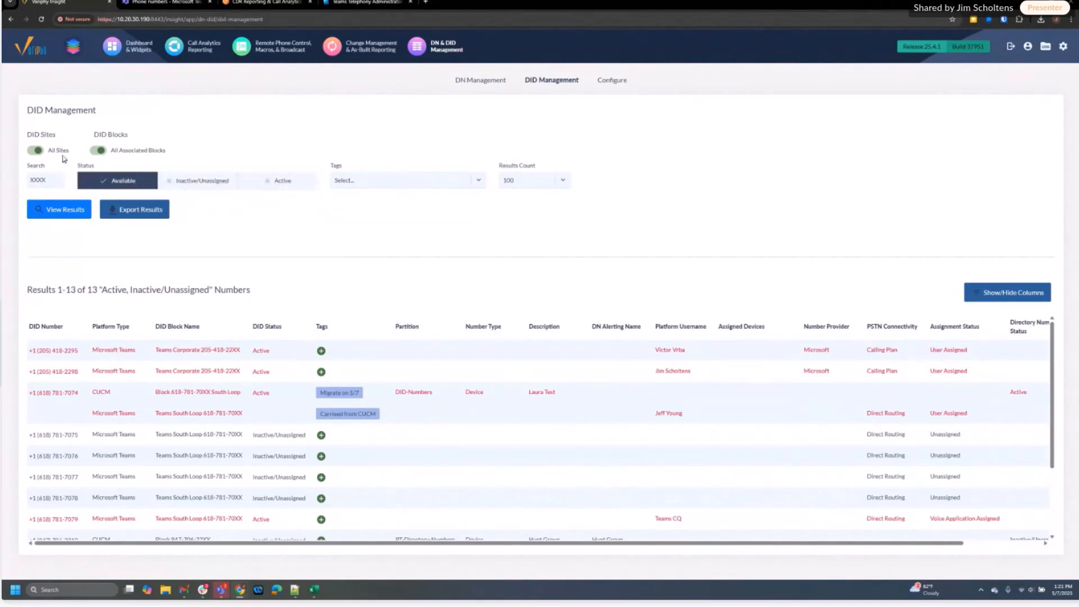
{"action": "left_click", "coordinate": [36, 150]}
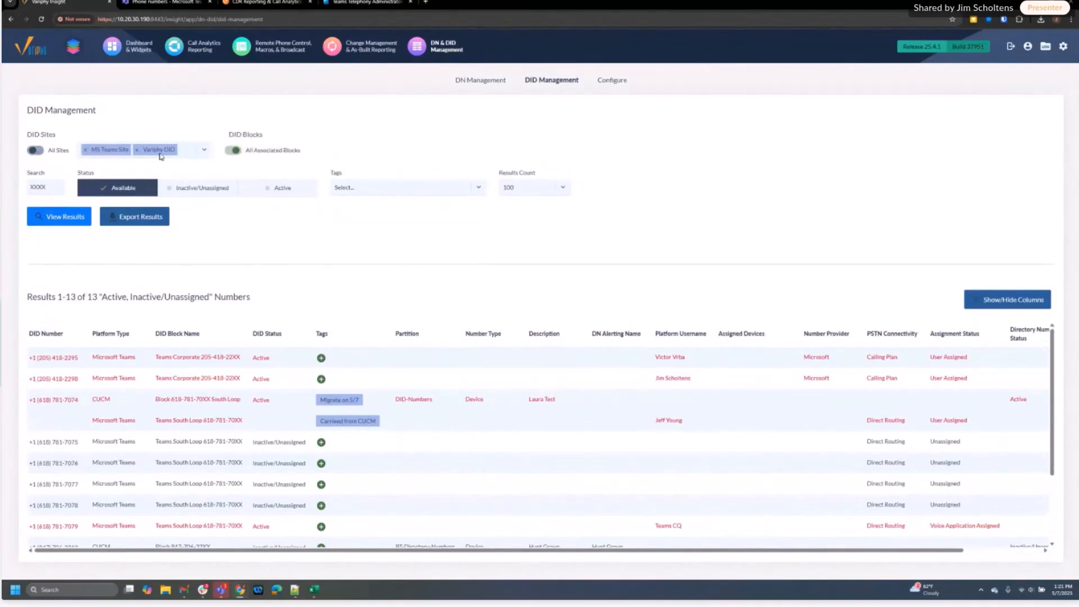
{"action": "left_click", "coordinate": [86, 150]}
Restrict results to the 931-431 Block, listing 54 Available numbers
{"action": "left_click", "coordinate": [229, 152]}
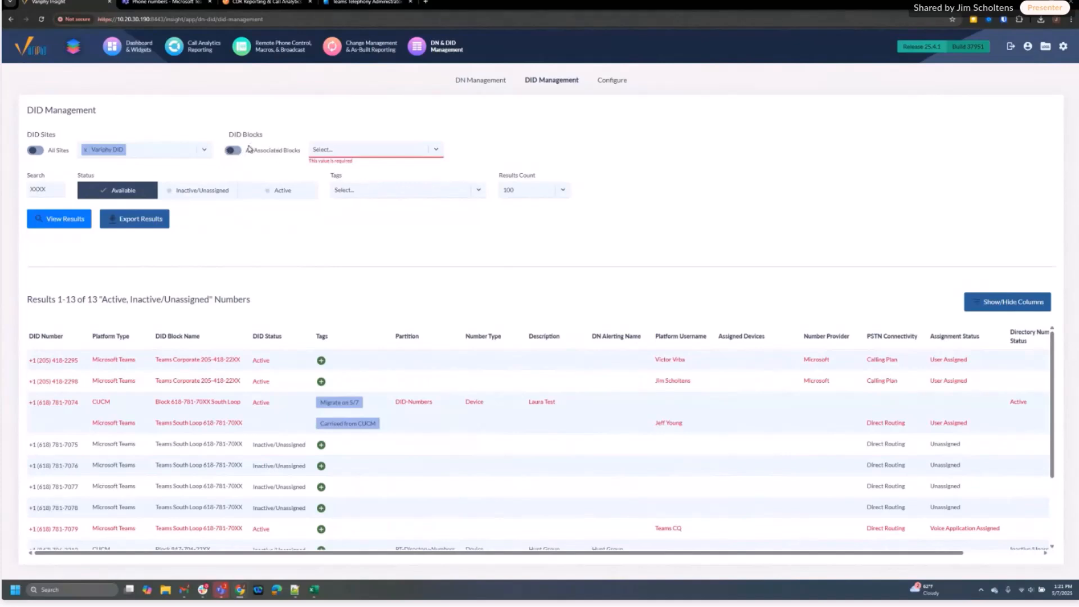
{"action": "left_click", "coordinate": [318, 151]}
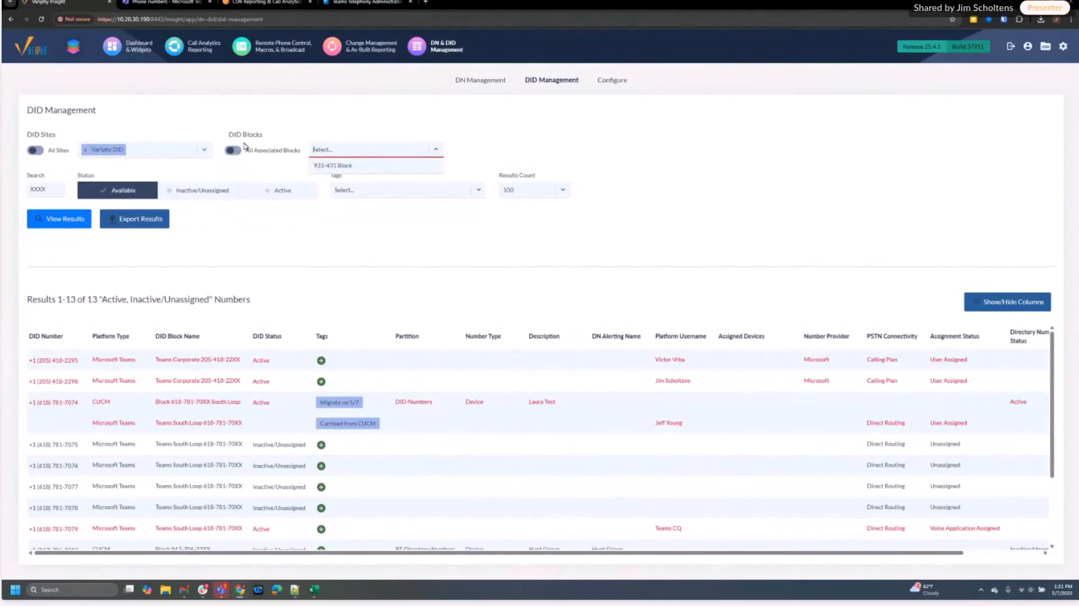
{"action": "left_click", "coordinate": [331, 165]}
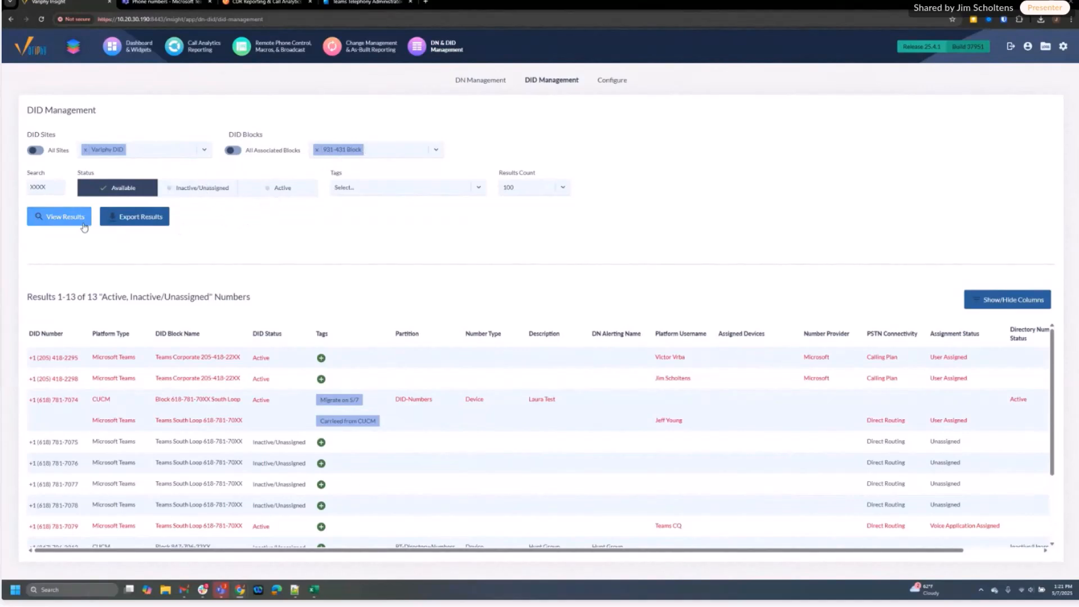
{"action": "left_click", "coordinate": [66, 219]}
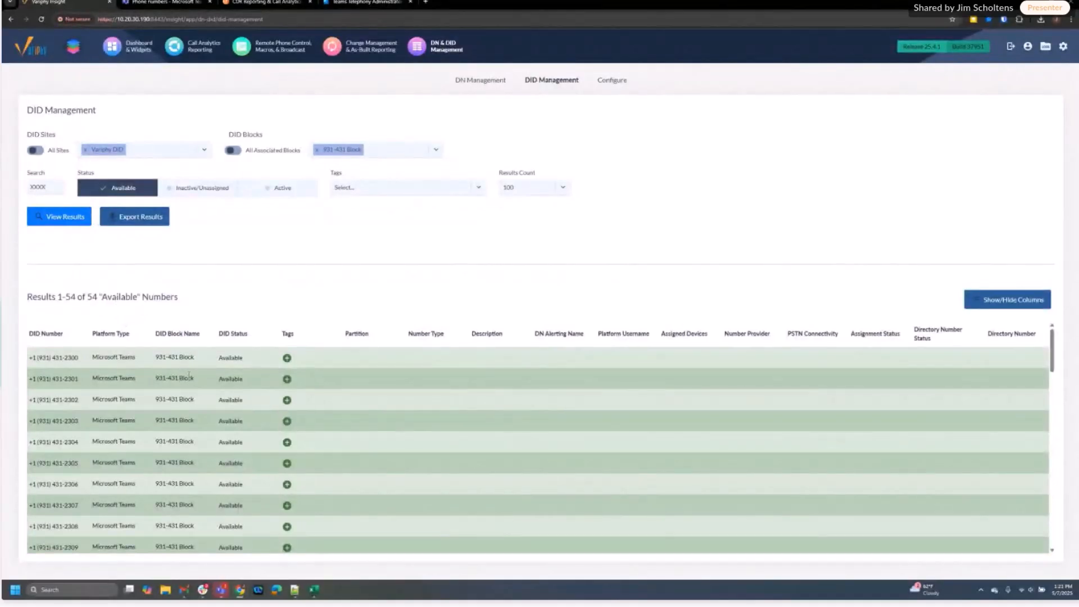
Scroll through the 54 Available numbers and add Inactive/Unassigned to the status filter
{"action": "scroll", "coordinate": [136, 401], "scroll_direction": "down", "scroll_amount": 3}
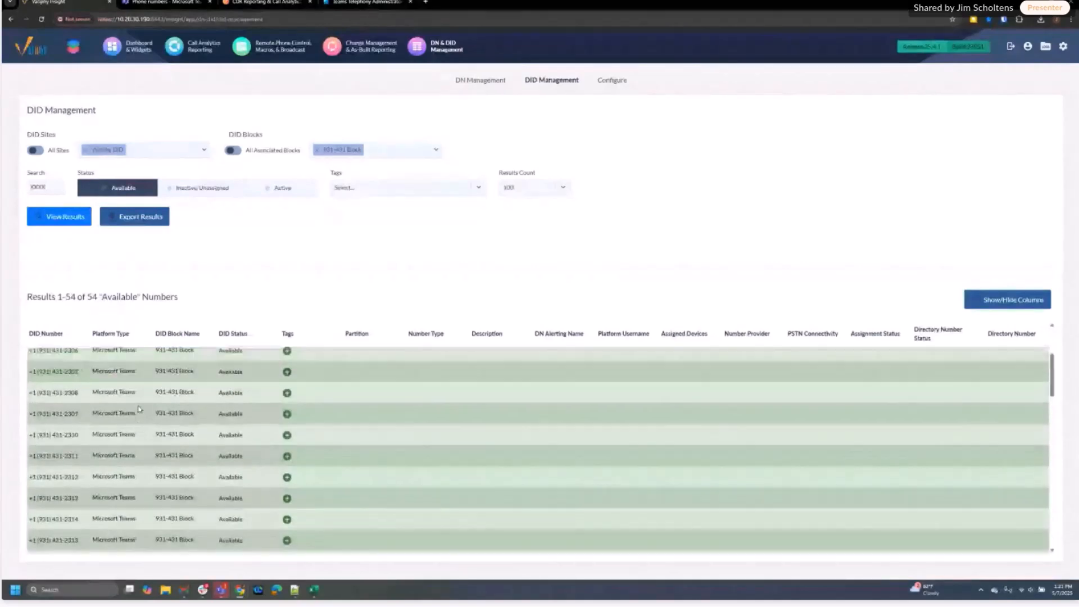
{"action": "scroll", "coordinate": [139, 408], "scroll_direction": "down", "scroll_amount": 5}
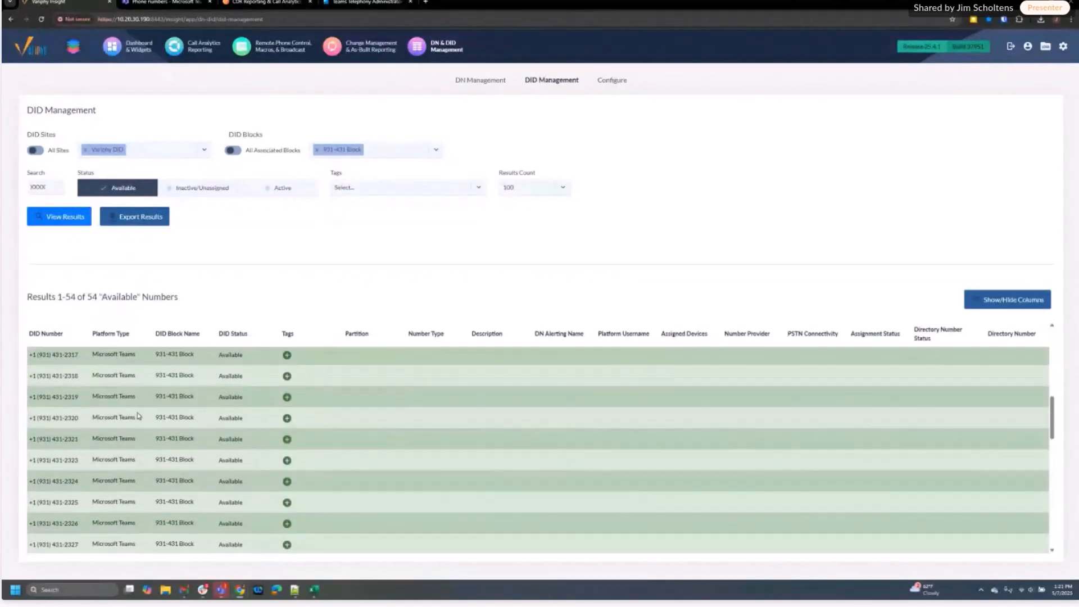
{"action": "scroll", "coordinate": [139, 416], "scroll_direction": "down", "scroll_amount": 3}
{"action": "scroll", "coordinate": [105, 428], "scroll_direction": "down", "scroll_amount": 2}
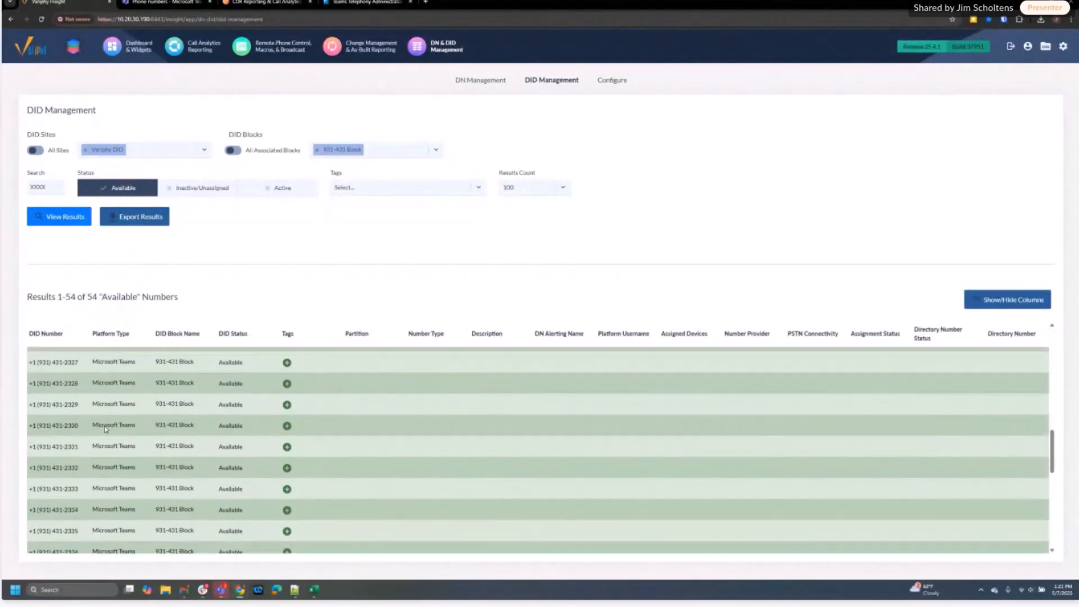
{"action": "scroll", "coordinate": [106, 429], "scroll_direction": "down", "scroll_amount": 3}
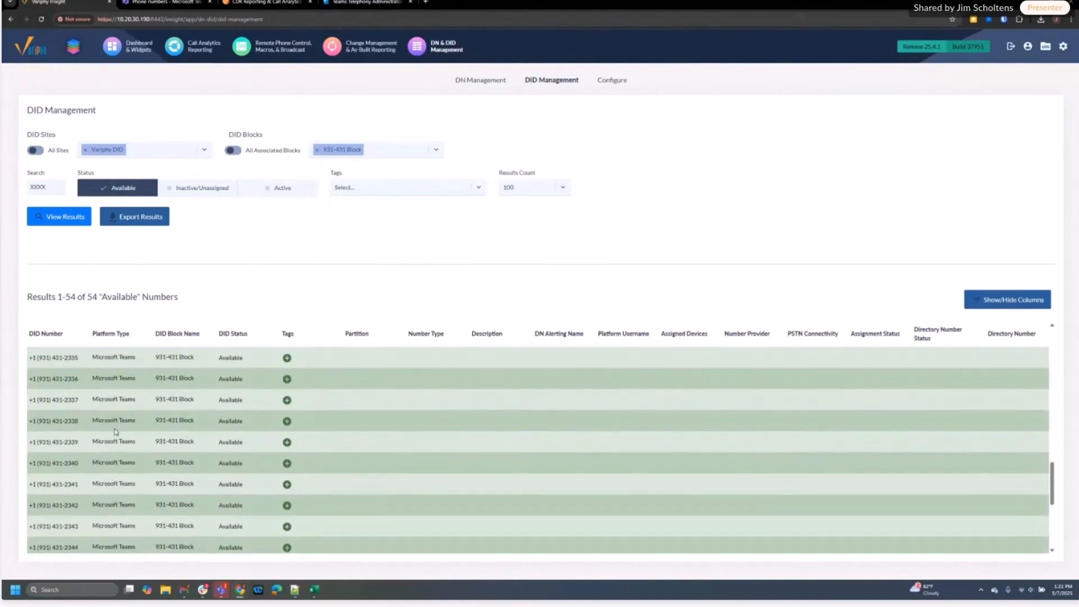
{"action": "scroll", "coordinate": [107, 438], "scroll_direction": "down", "scroll_amount": 2}
{"action": "left_click", "coordinate": [199, 192]}
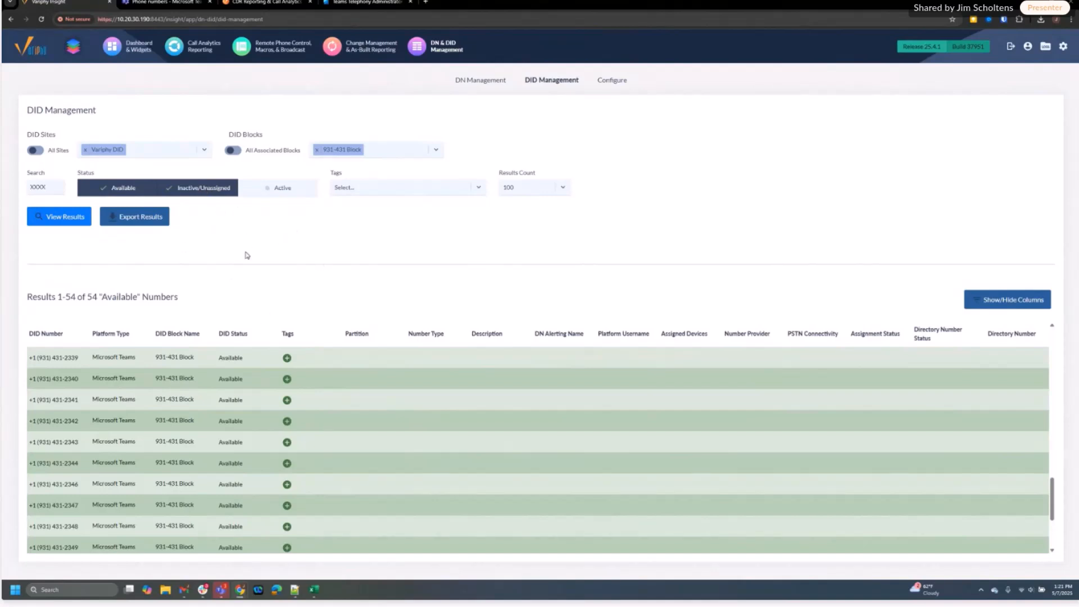
Set the report export delivery to an XLSX download, then close the Generate Report dialog
{"action": "left_click", "coordinate": [137, 218]}
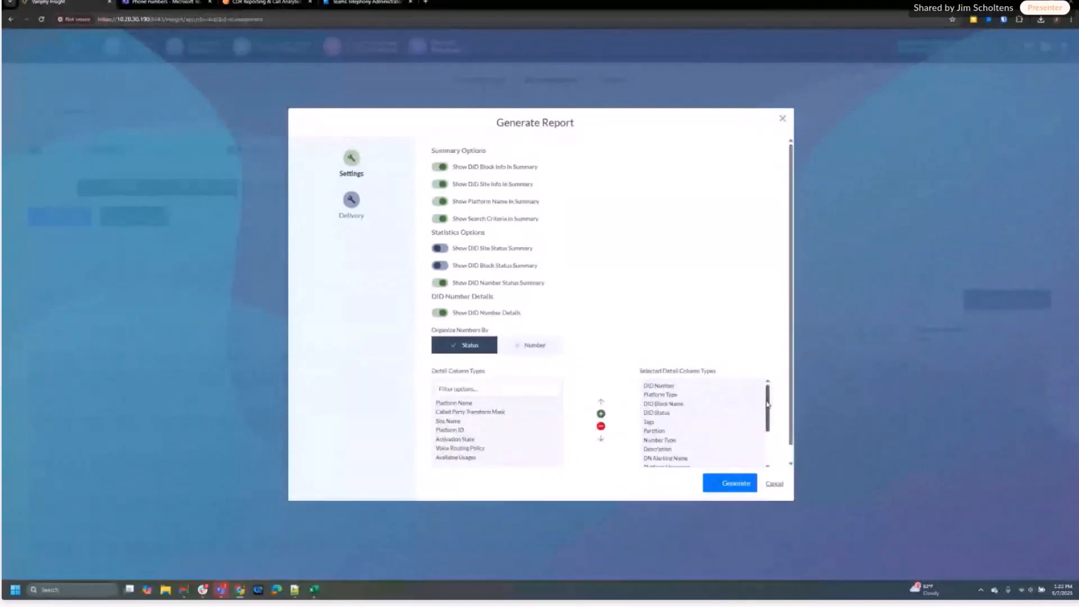
{"action": "left_click_drag", "start_coordinate": [767, 407], "coordinate": [774, 439]}
{"action": "scroll", "coordinate": [770, 439], "scroll_direction": "up", "scroll_amount": 2}
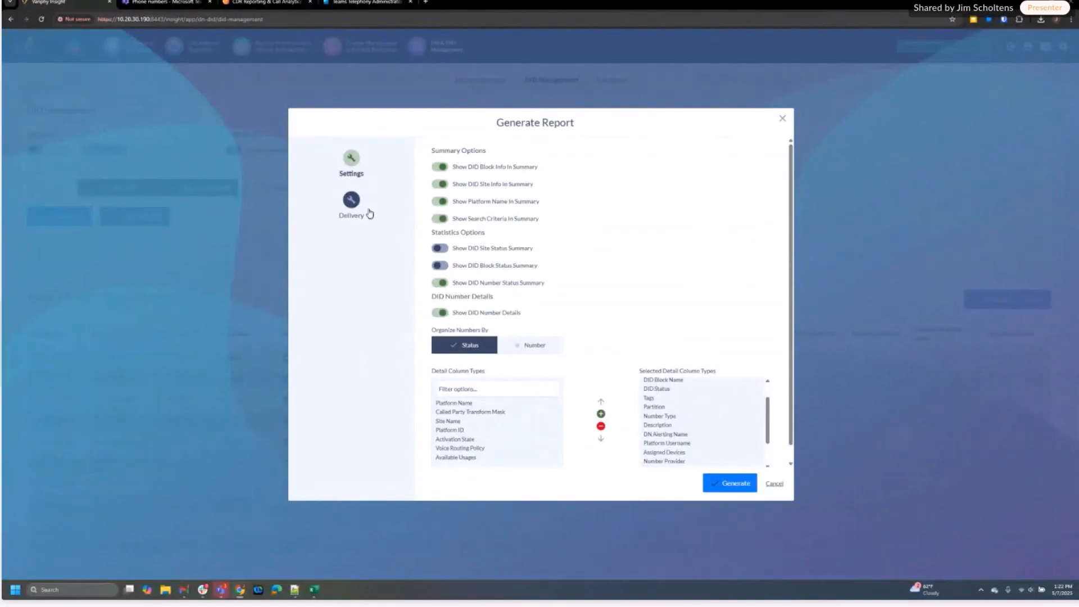
{"action": "left_click", "coordinate": [351, 199]}
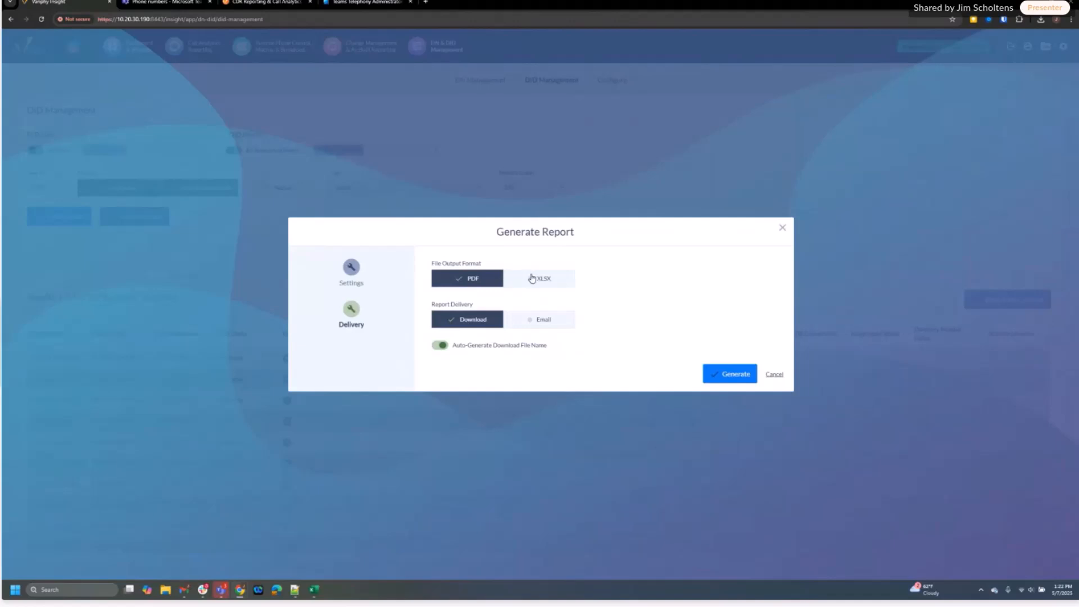
{"action": "left_click", "coordinate": [531, 278]}
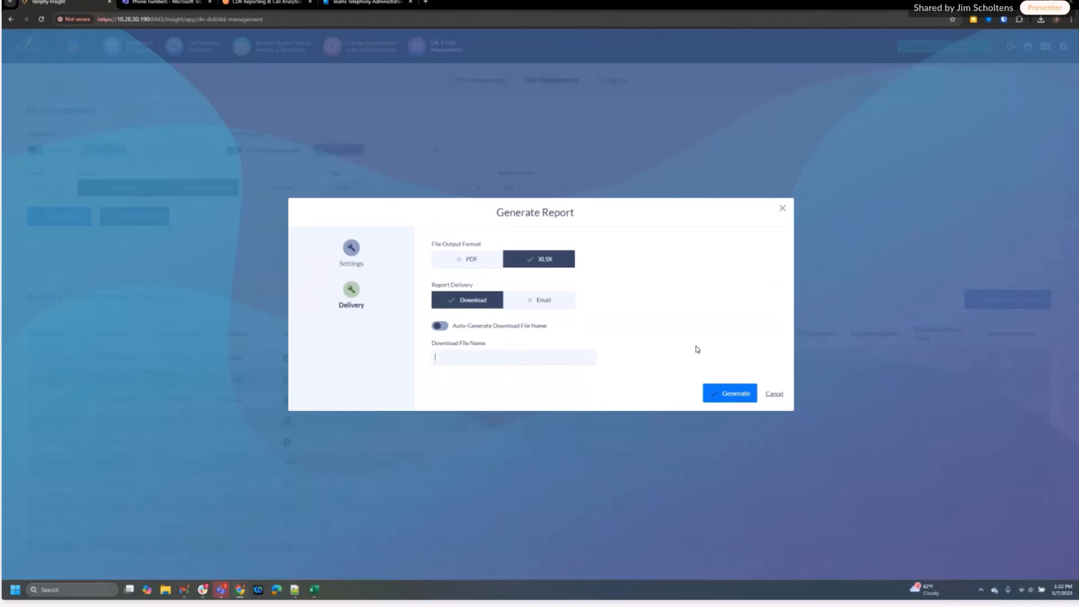
{"action": "left_click", "coordinate": [774, 394]}
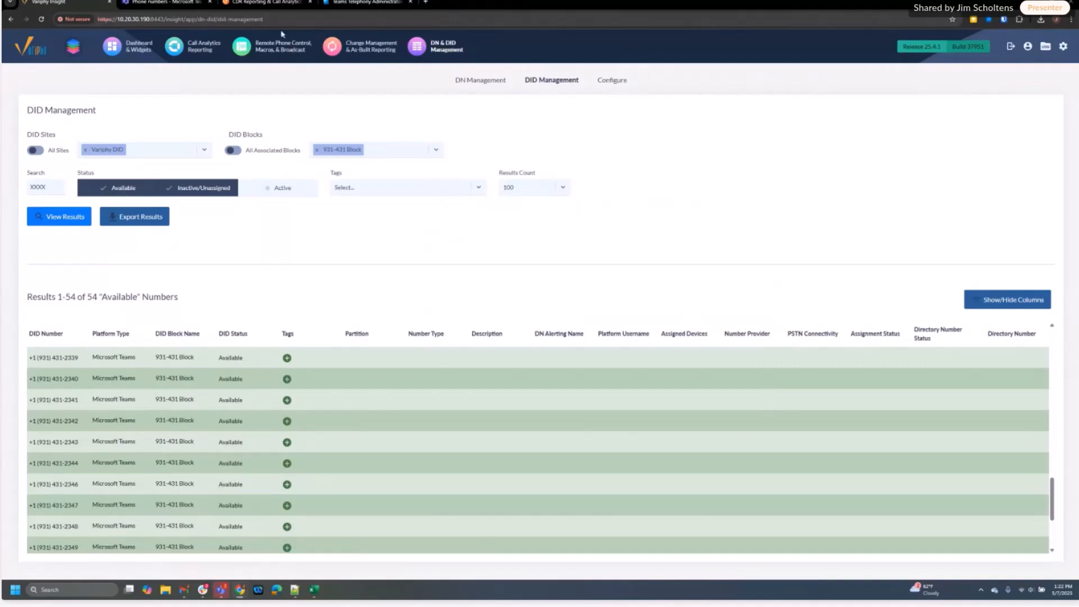
Search the Variphy Knowledge Base for 'DID' from the Teams Telephony Administrator article
{"action": "left_click", "coordinate": [264, 3]}
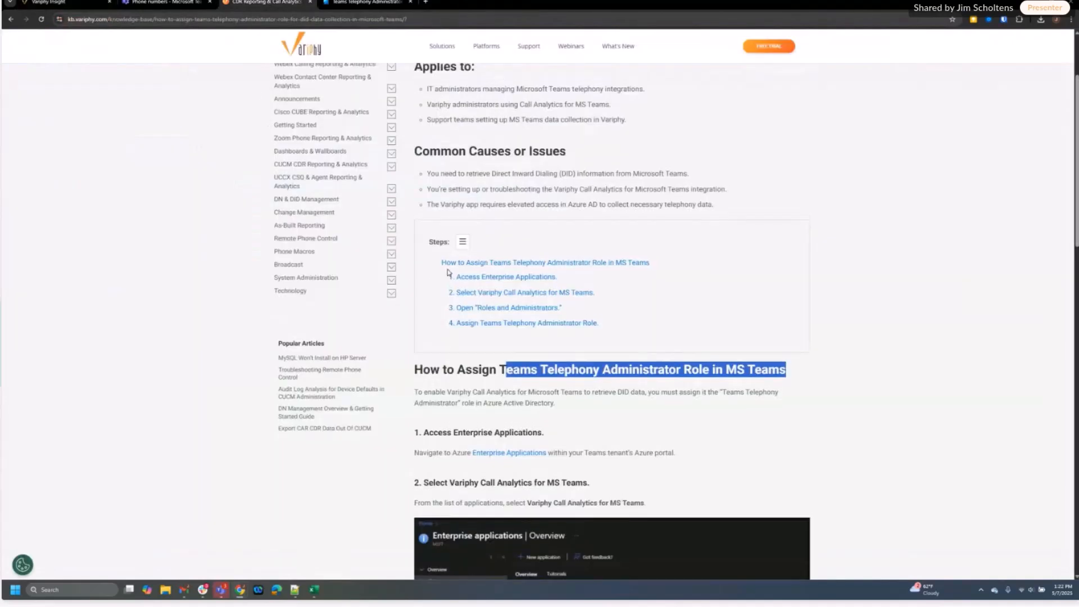
{"action": "scroll", "coordinate": [448, 273], "scroll_direction": "up", "scroll_amount": 2}
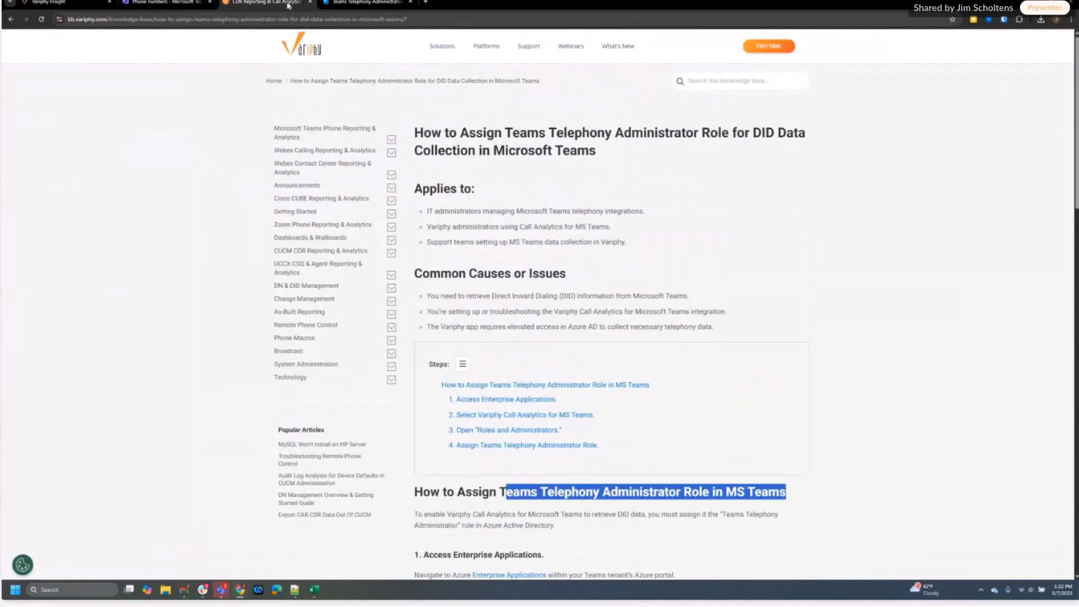
{"action": "left_click", "coordinate": [704, 80]}
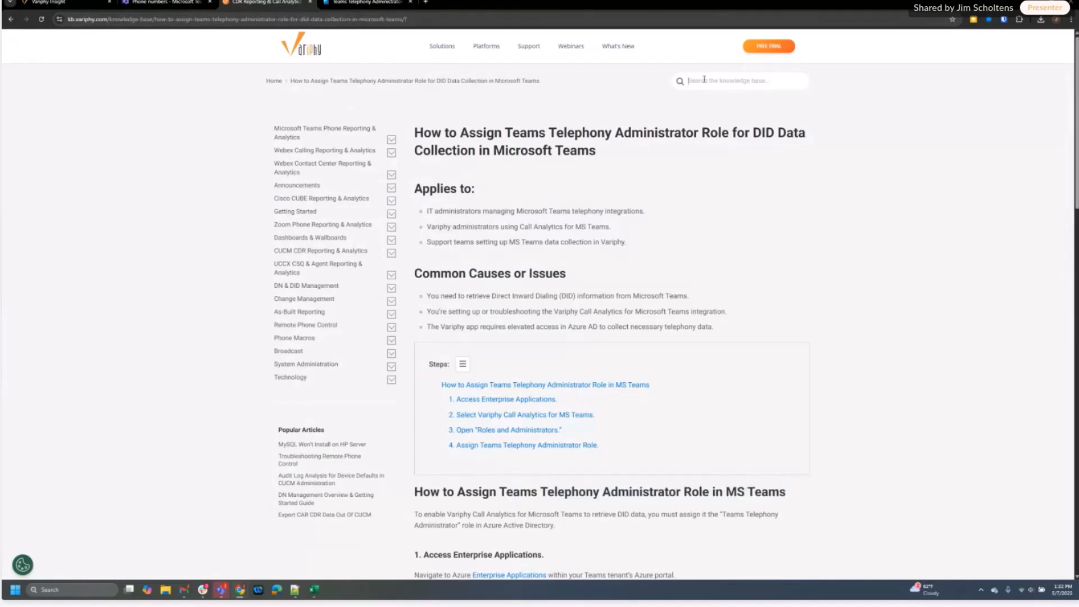
{"action": "type", "text": "DID"}
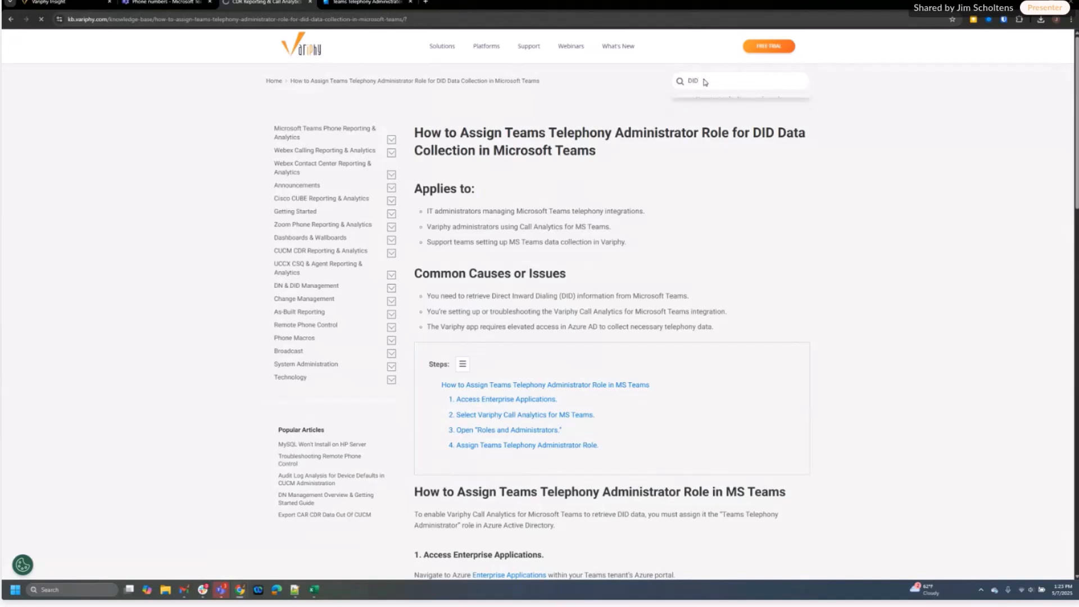
{"action": "key", "text": "Return"}
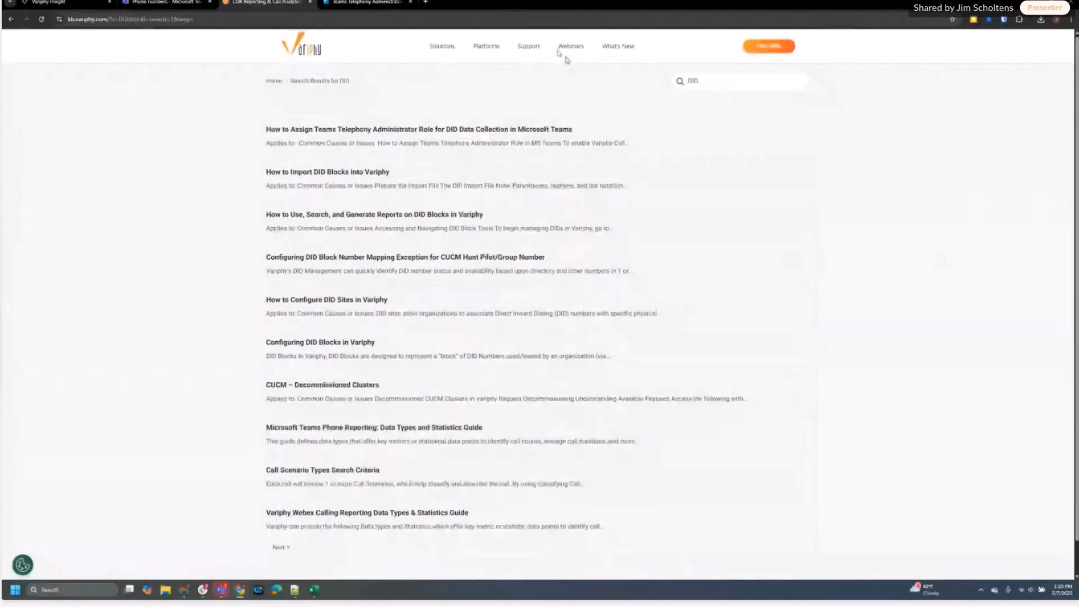
Review the ten DID articles and return to Variphy Insight's DID Management page
{"action": "left_click", "coordinate": [85, 3]}
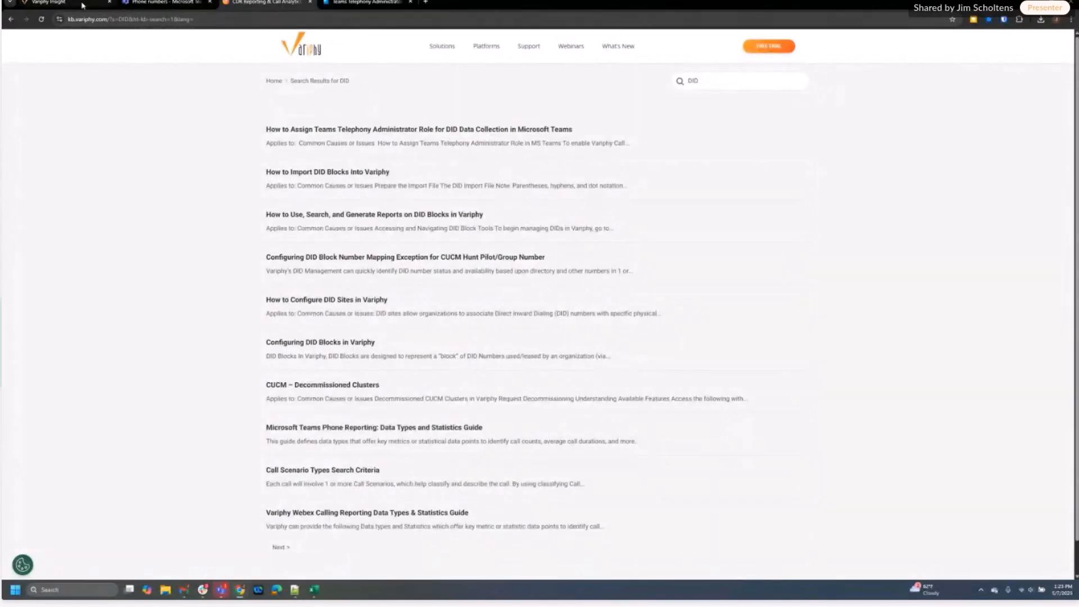